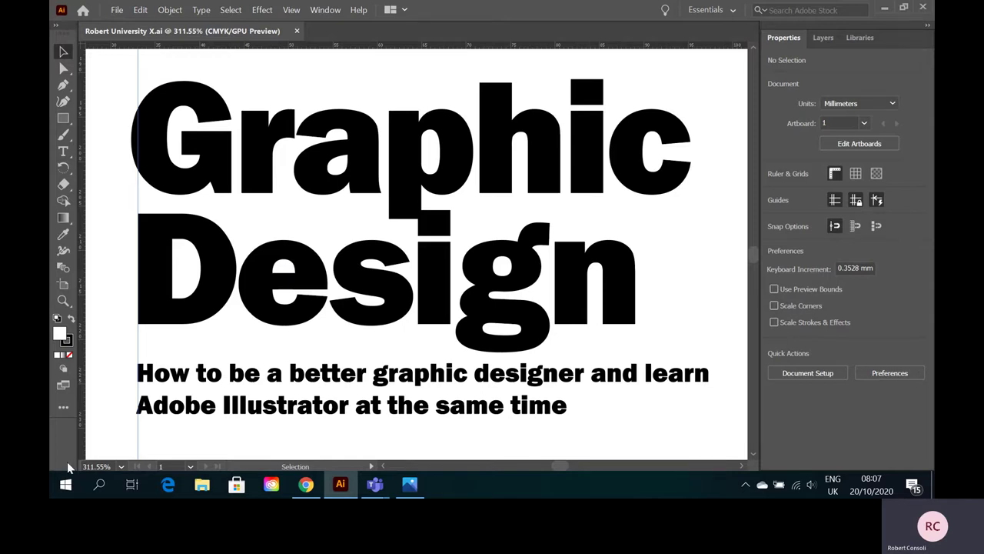
Choose Fit On Screen from the zoom list so the whole artboard shows every heading variation.
left_click(122, 465)
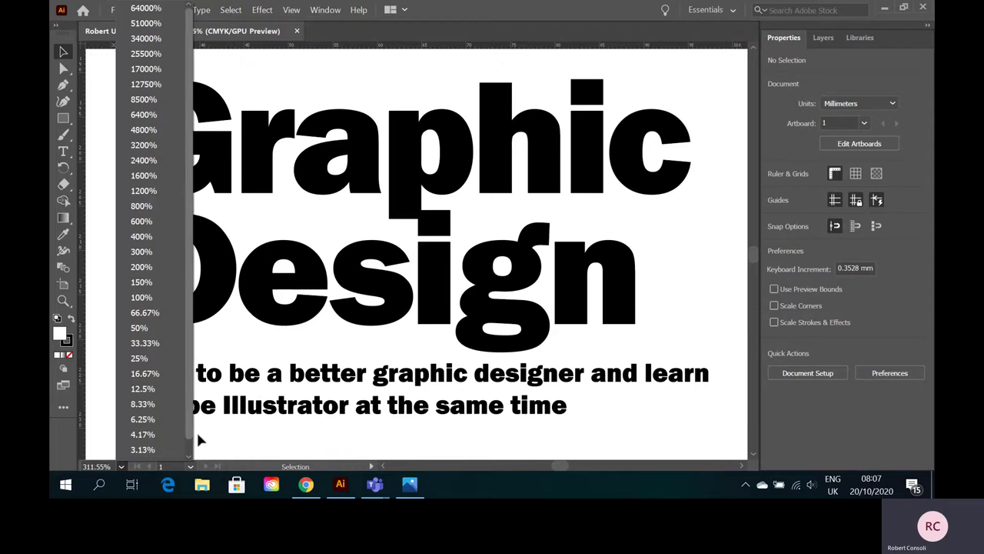
scroll(193, 423, "down", 1)
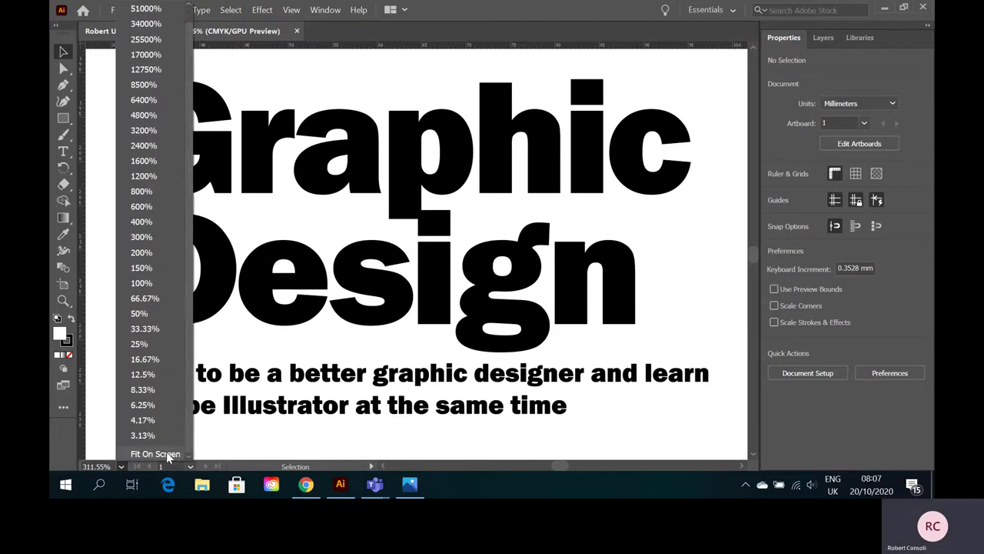
left_click(166, 452)
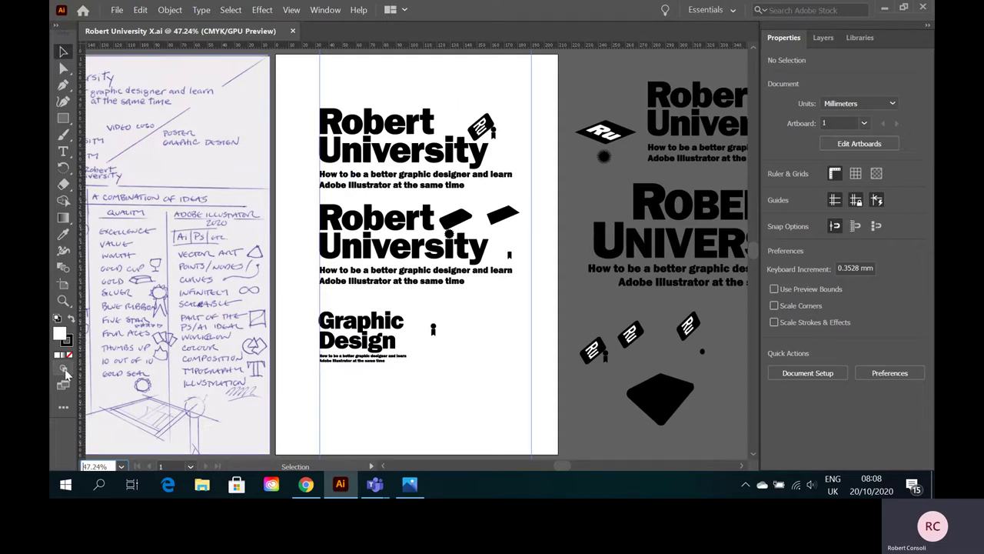
Zoom in on the second Robert University heading, then close in on the Graphic Design heading.
left_click(63, 301)
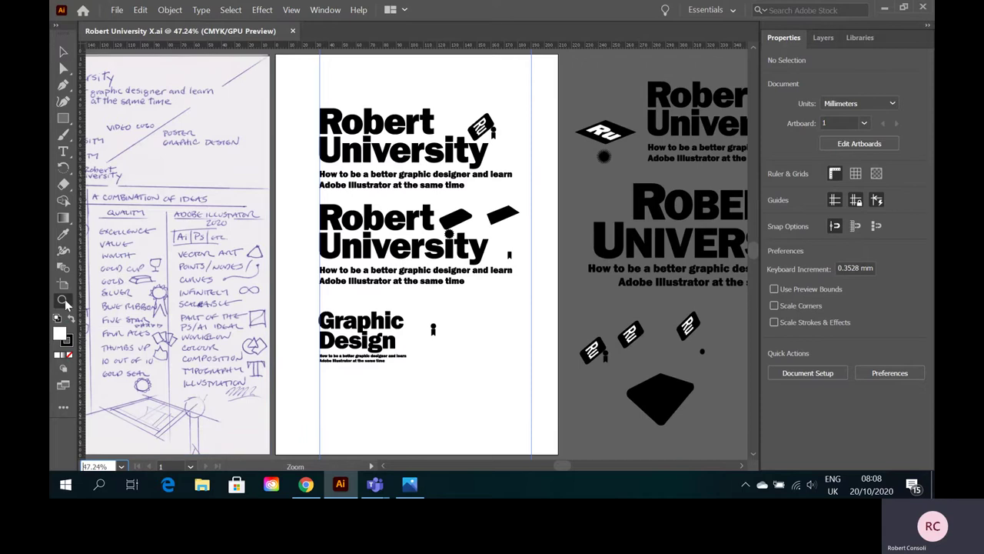
left_click_drag(332, 228, 416, 250)
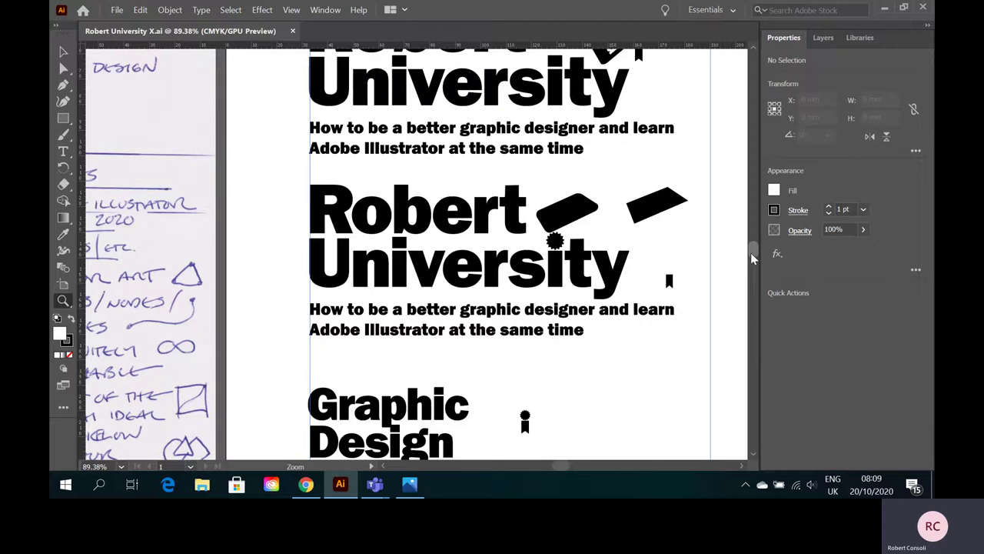
left_click_drag(753, 248, 753, 258)
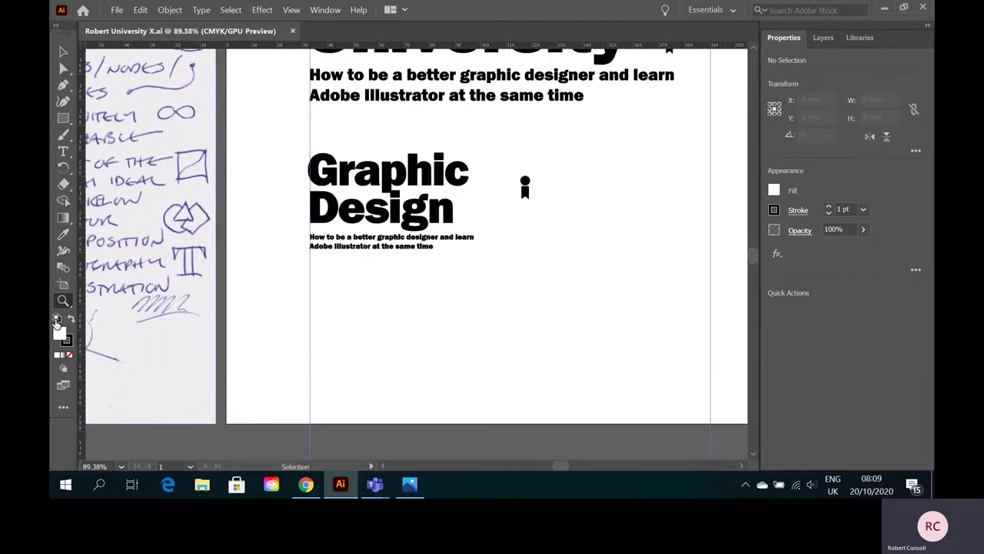
left_click_drag(361, 186, 508, 226)
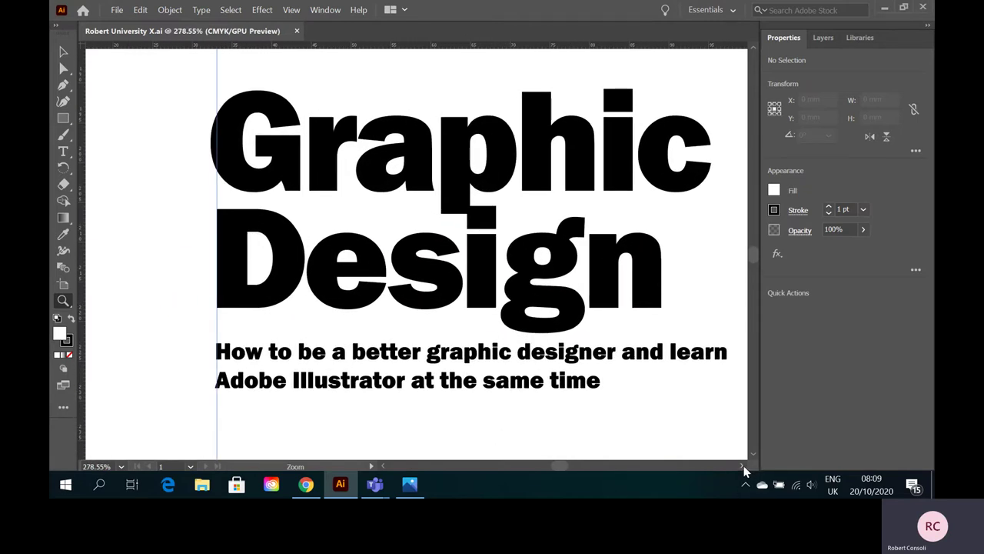
scroll(743, 466, "right", 5)
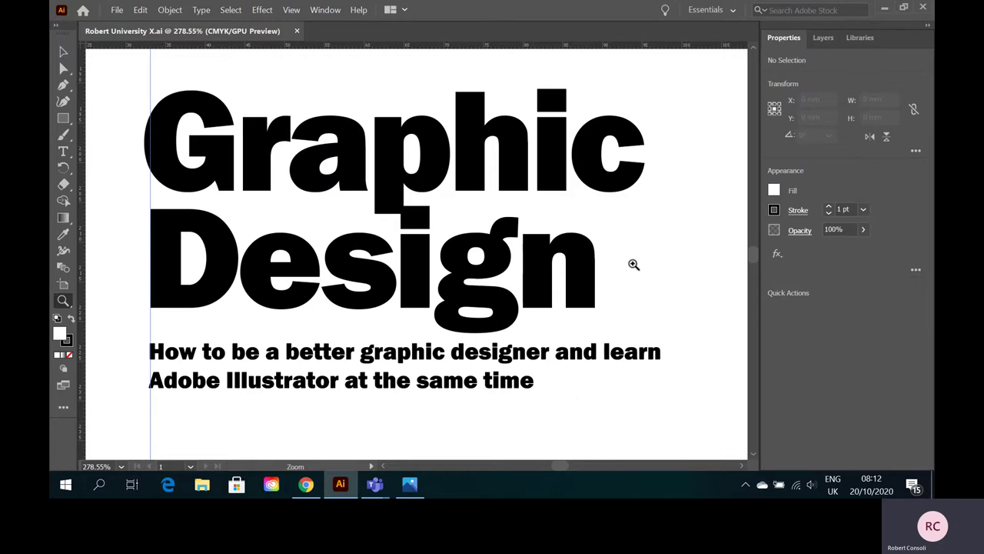
Move the ribbon badge beside the word Design and select the i's compound path.
scroll(743, 463, "right", 4)
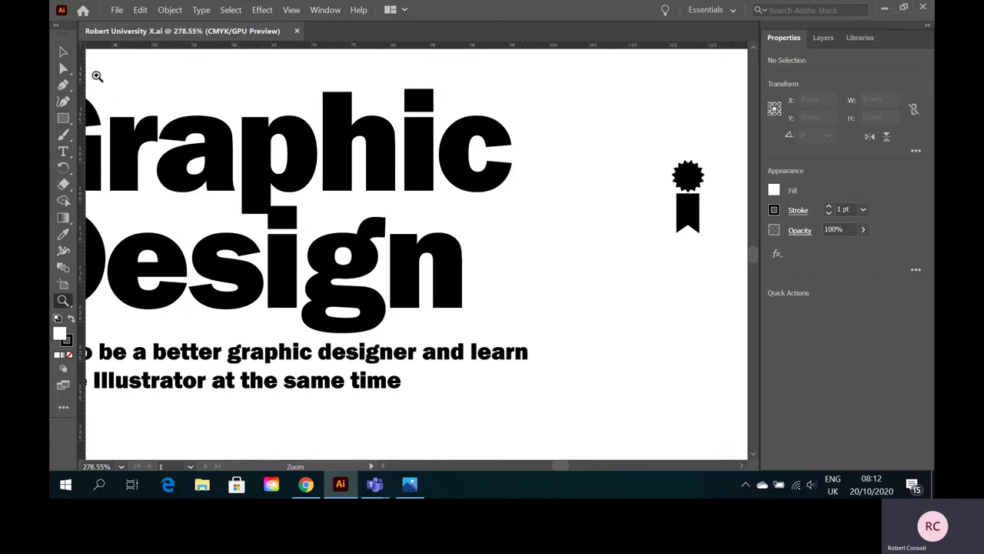
left_click(63, 51)
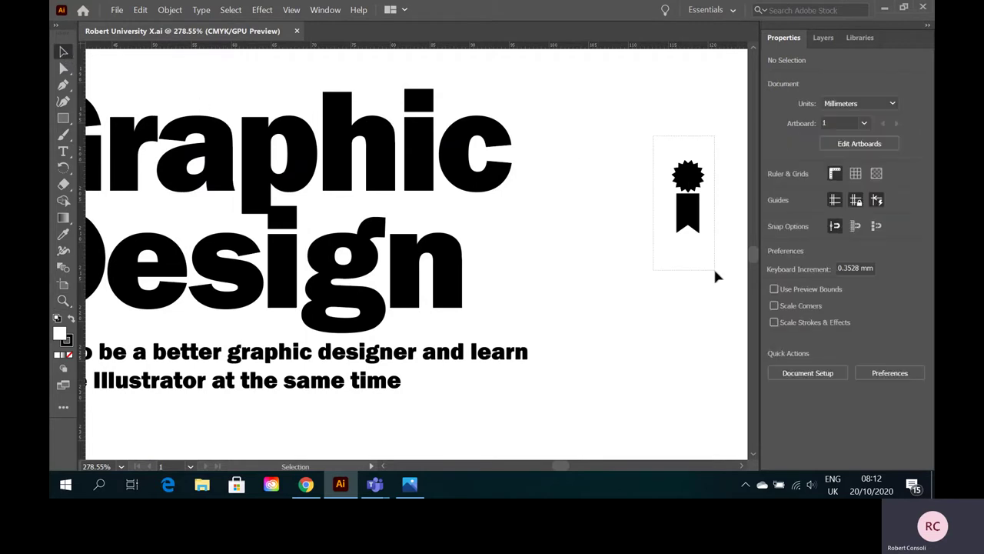
left_click_drag(687, 182, 527, 241)
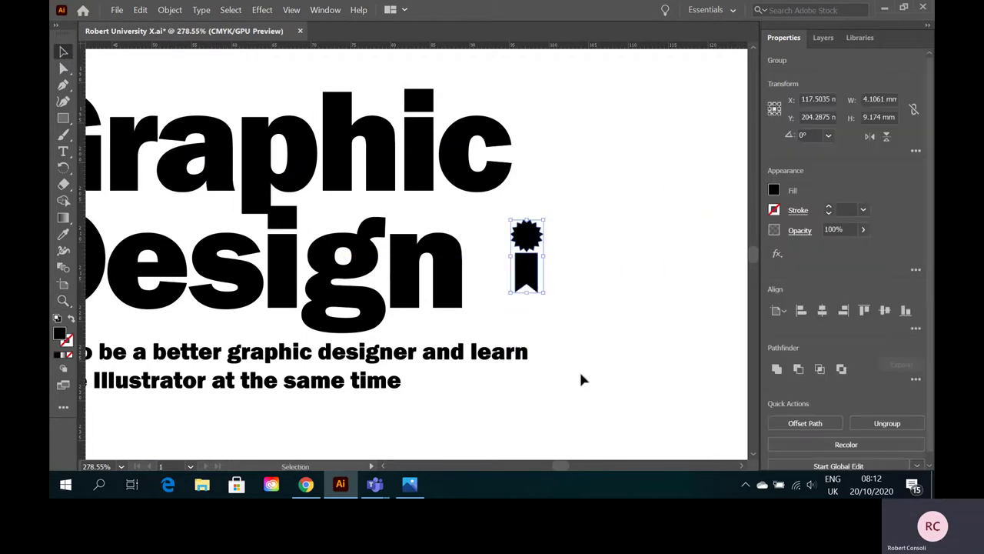
left_click(383, 465)
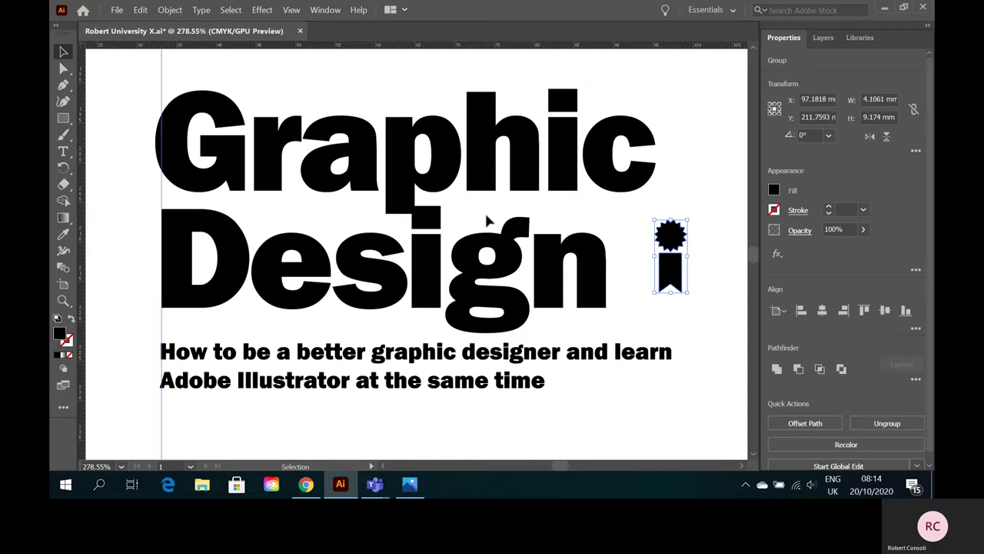
left_click(435, 270)
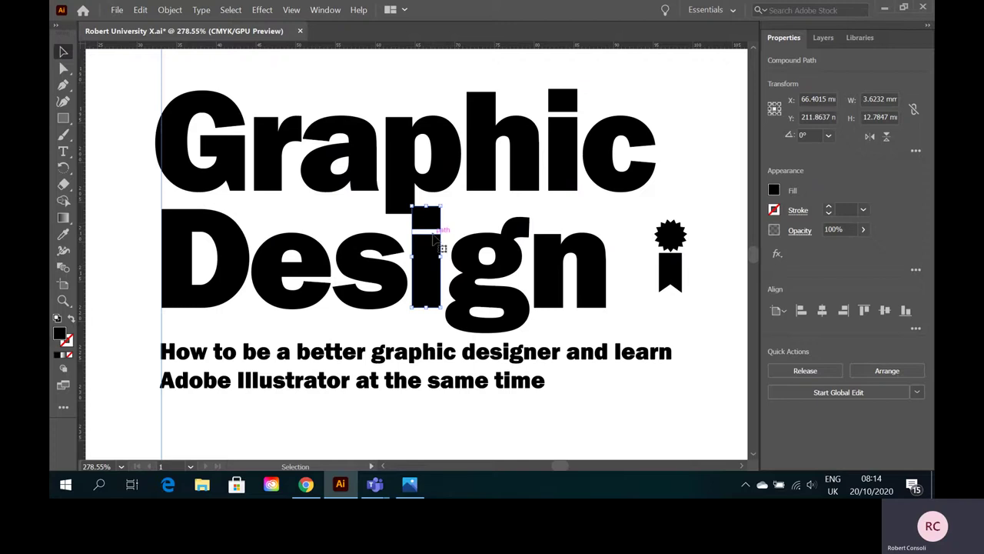
Release the i's compound path and delete its dot, leaving a bare stem.
left_click(170, 10)
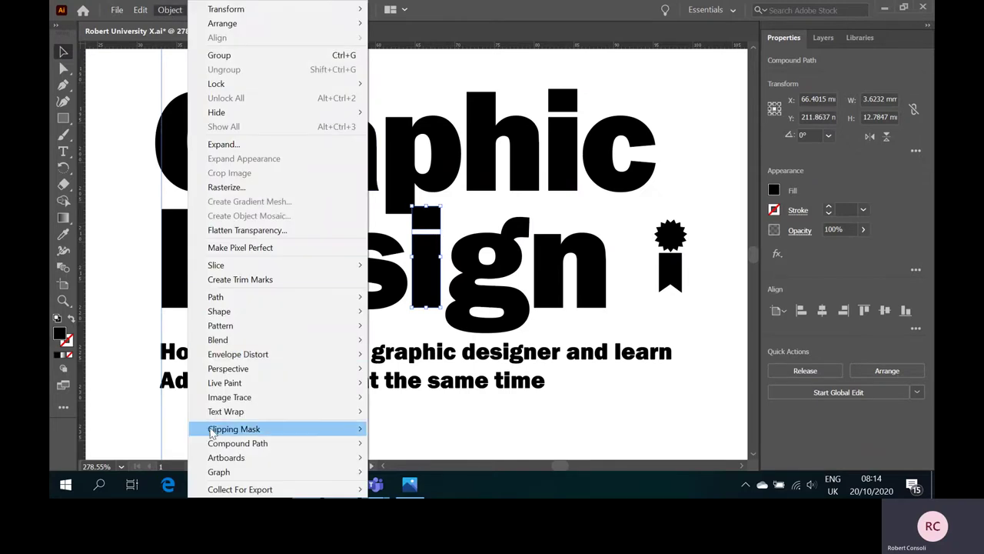
mouse_move(231, 443)
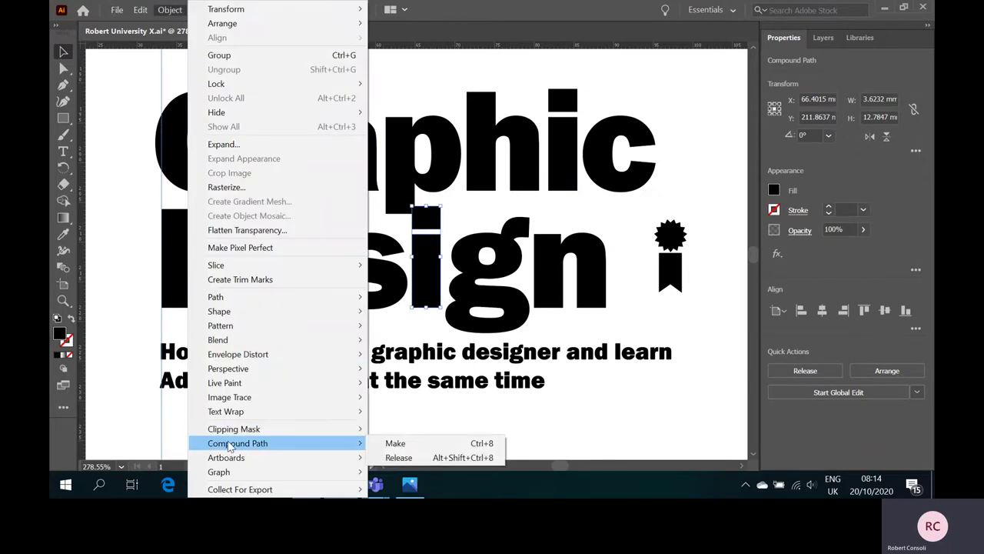
left_click(420, 457)
left_click(467, 212)
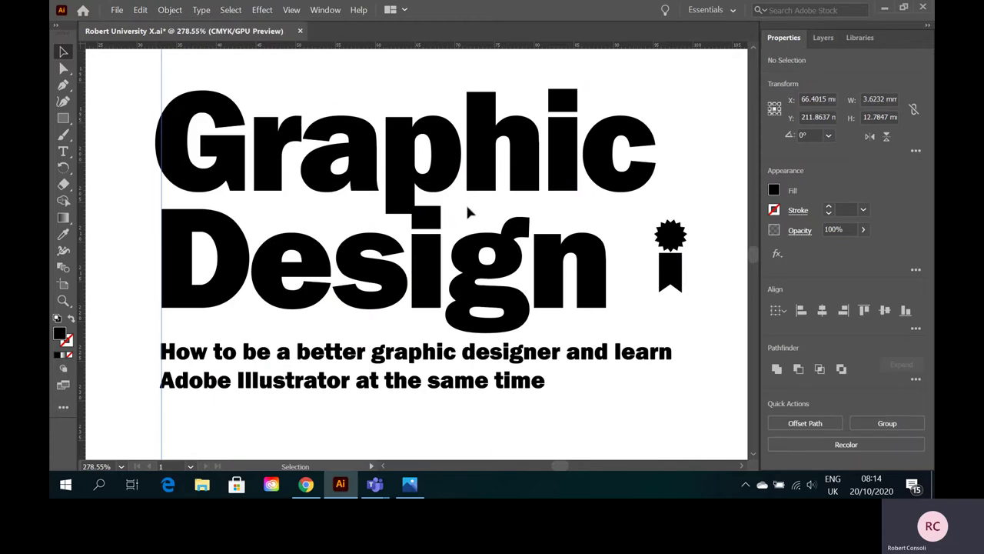
left_click(426, 222)
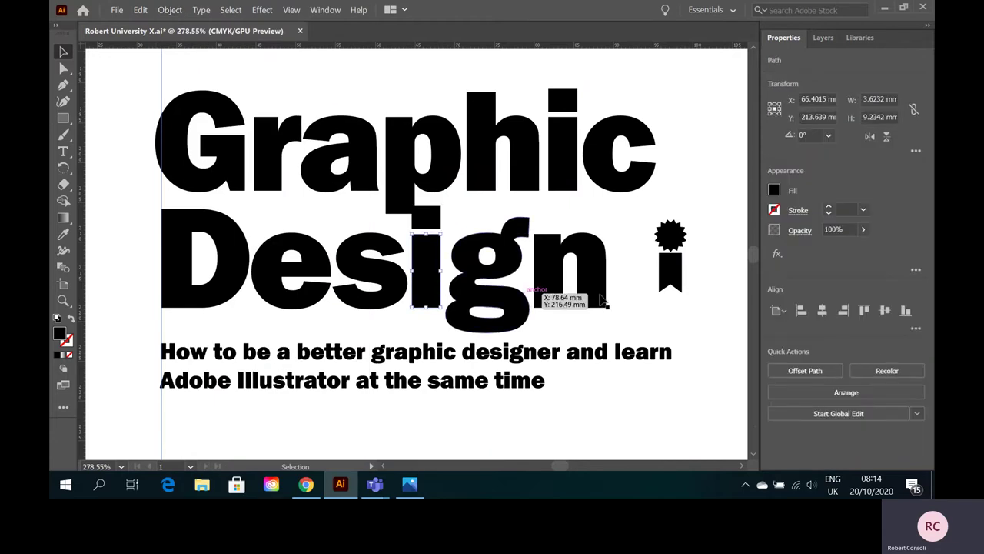
left_click(523, 223)
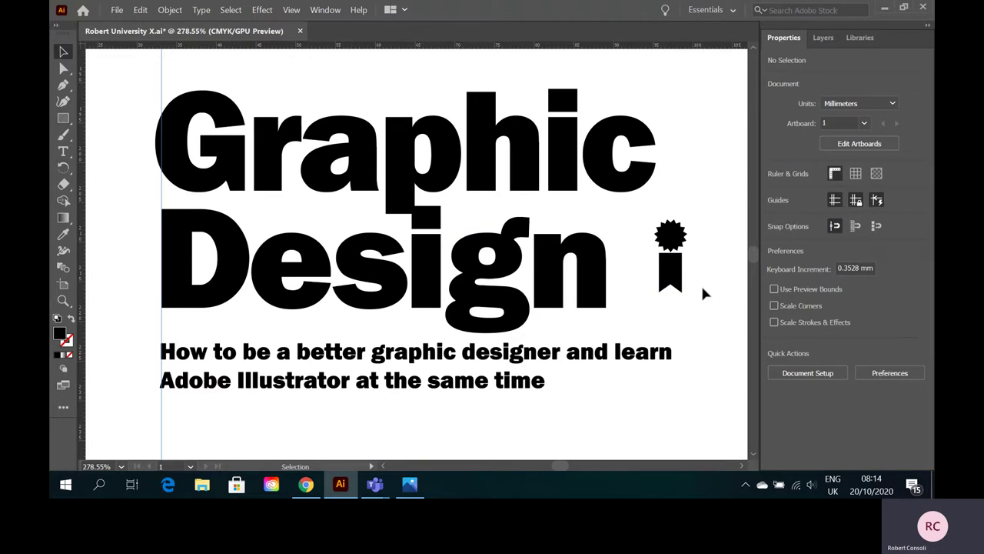
left_click(439, 221)
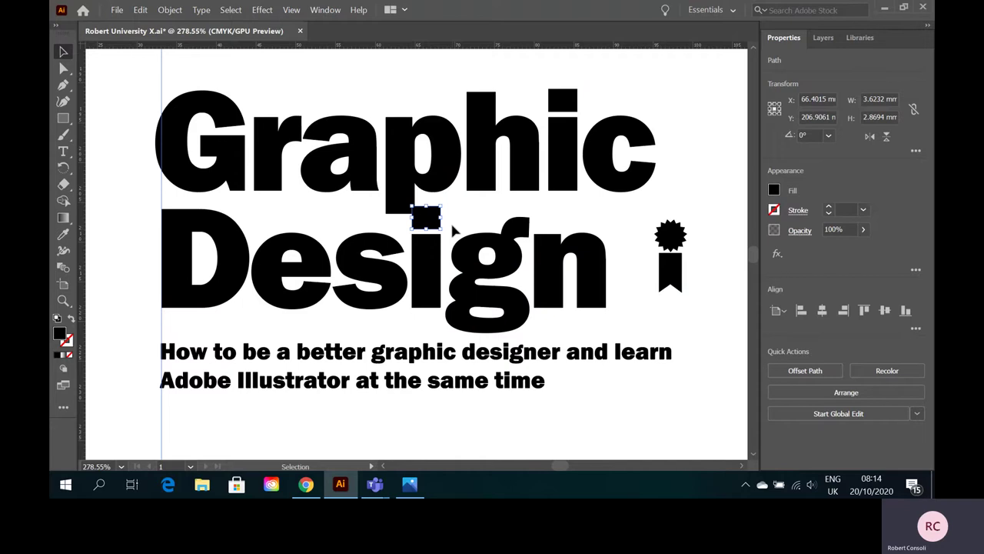
key("Delete")
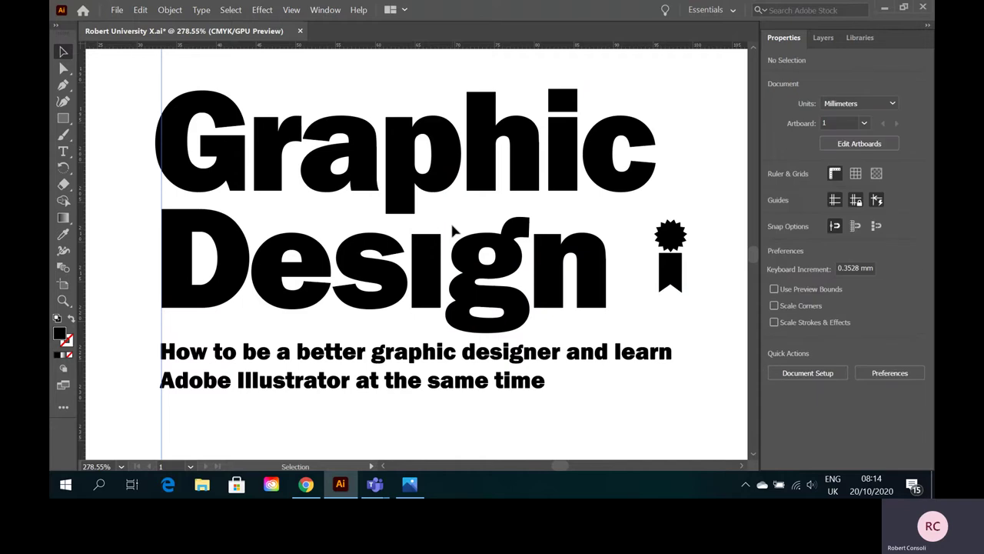
Ungroup the badge and move its star above the stem of the i in Design.
left_click(671, 242)
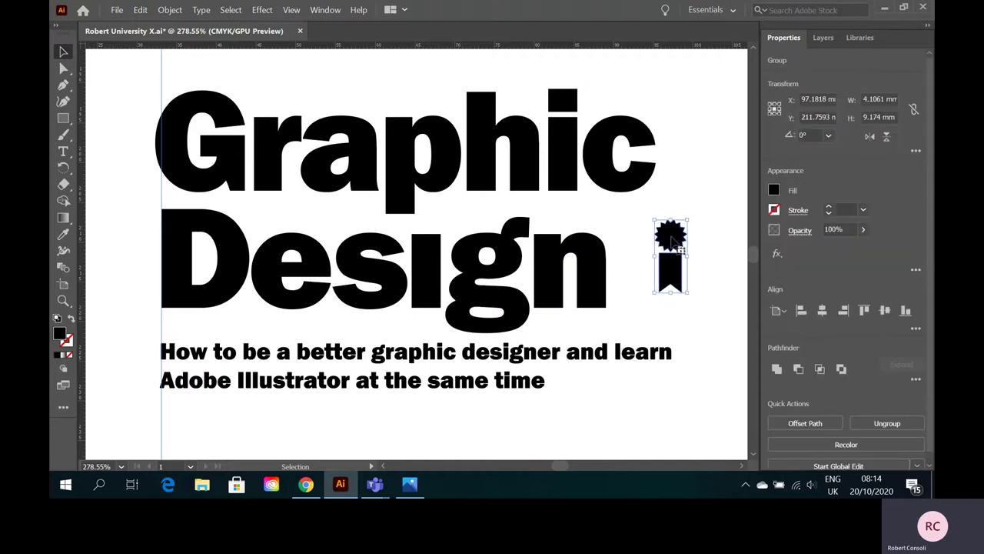
right_click(673, 240)
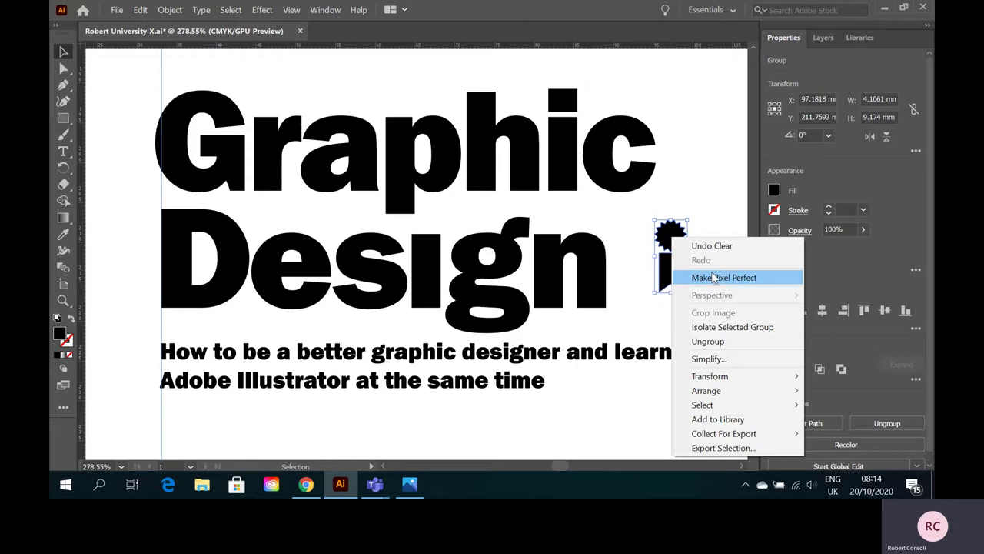
left_click(723, 343)
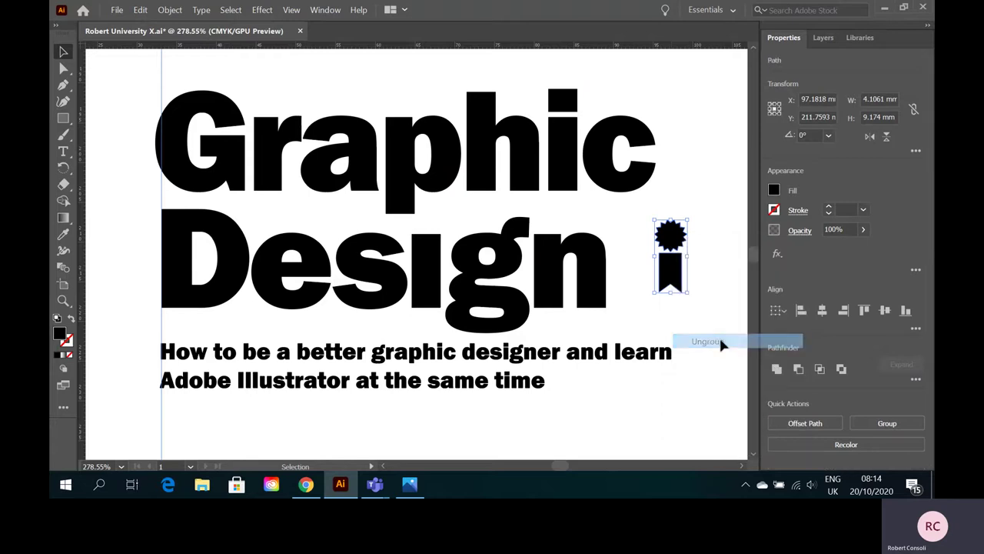
left_click(715, 258)
left_click_drag(674, 237, 427, 218)
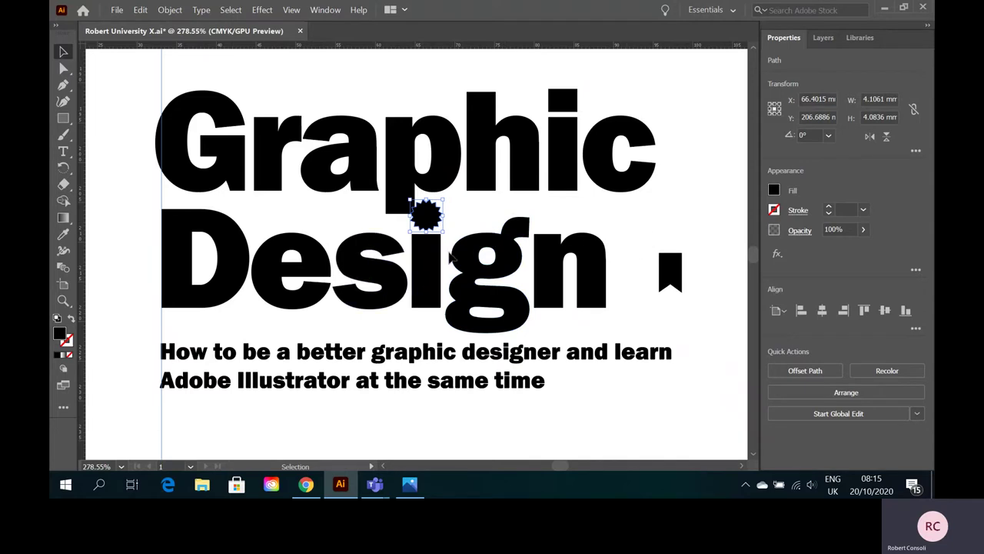
Try resizing and nudging the star dot, undo that adjustment, then select the black bookmark shape.
left_click(698, 205)
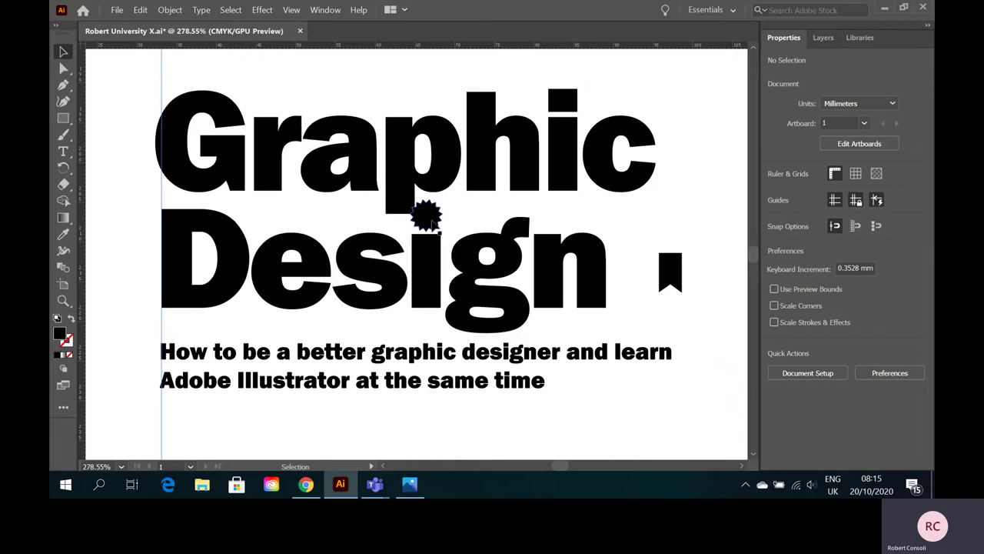
left_click(433, 216)
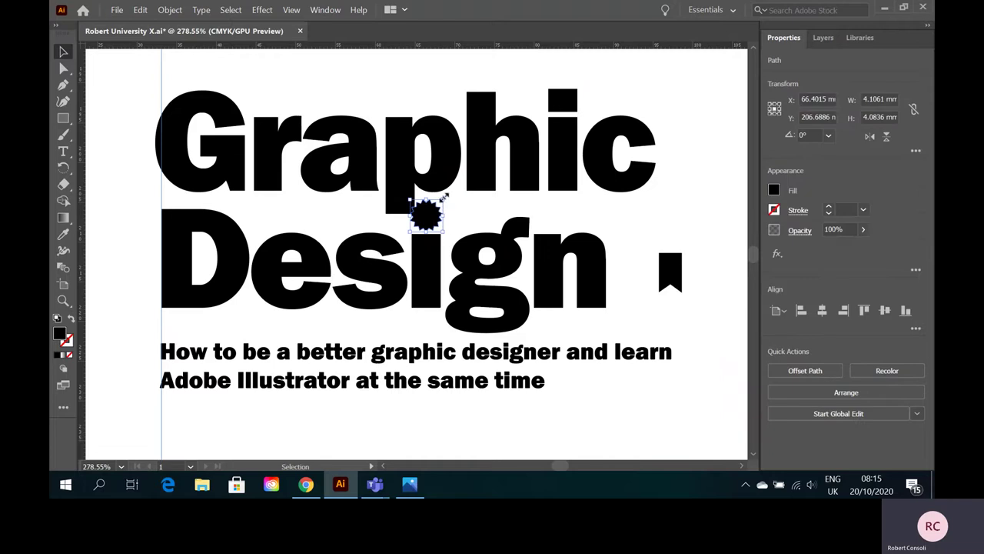
left_click_drag(444, 197, 451, 191)
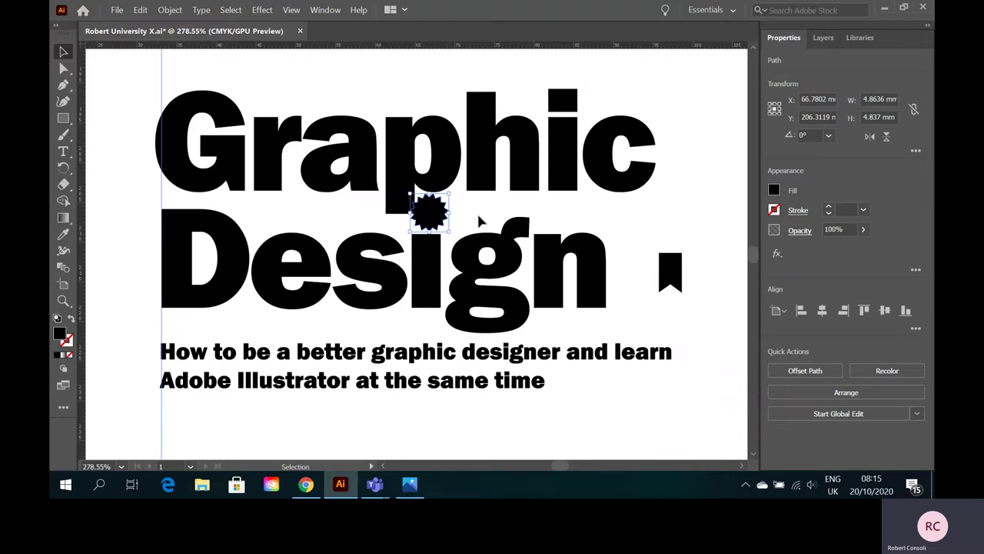
left_click_drag(431, 216, 427, 213)
left_click(528, 223)
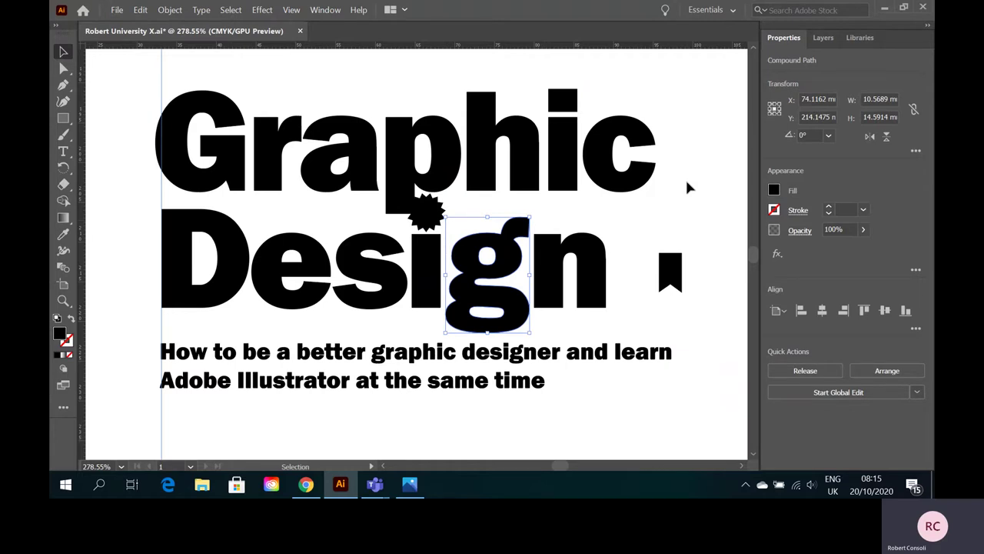
key("ctrl+z")
key("ctrl+z")
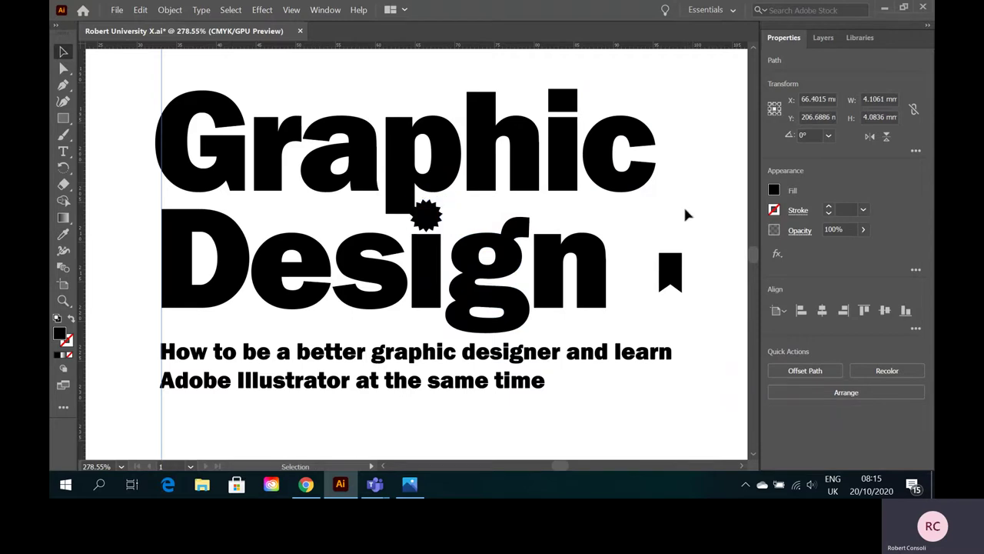
left_click(683, 205)
left_click(429, 277)
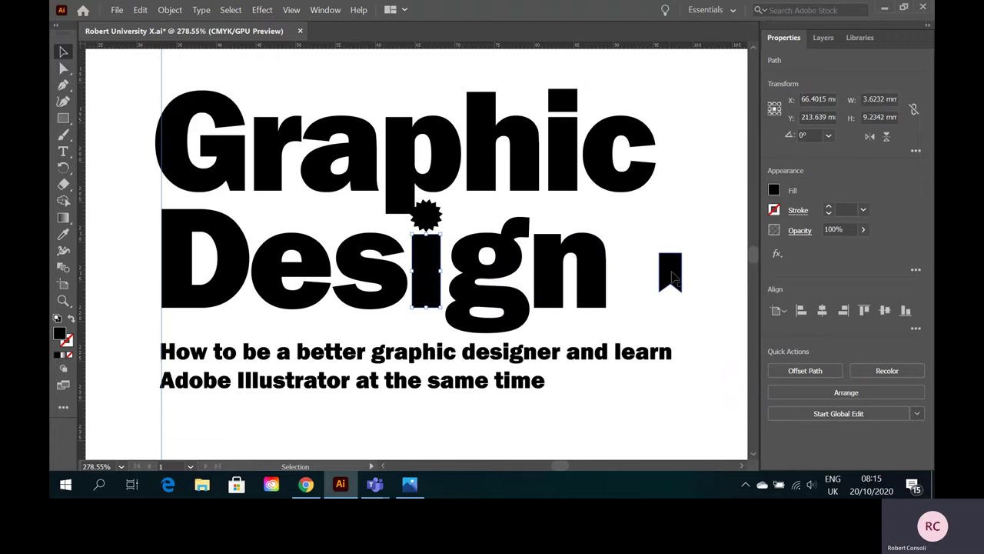
left_click(671, 275)
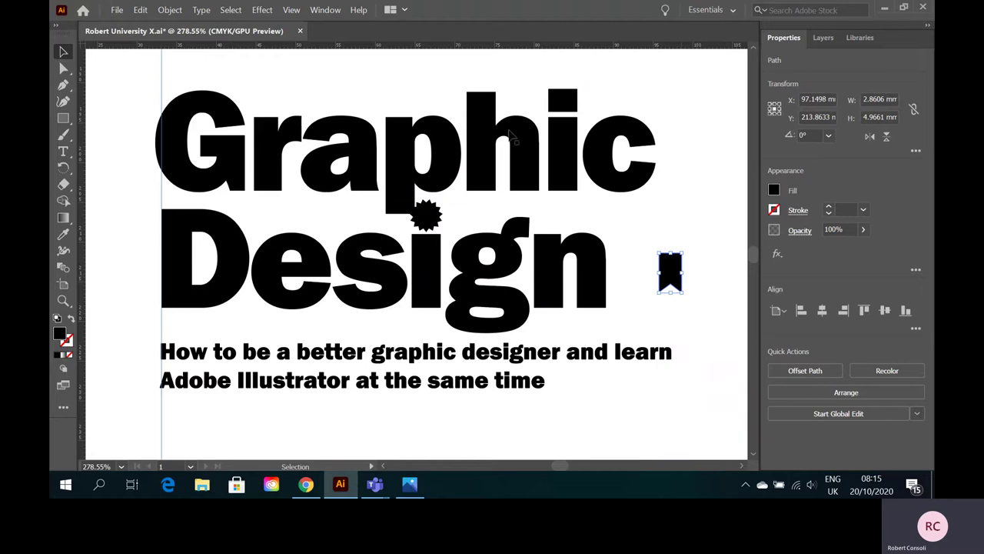
Show the Swatches panel, fill the bookmark red, and move it onto the i stem in Design.
left_click(319, 12)
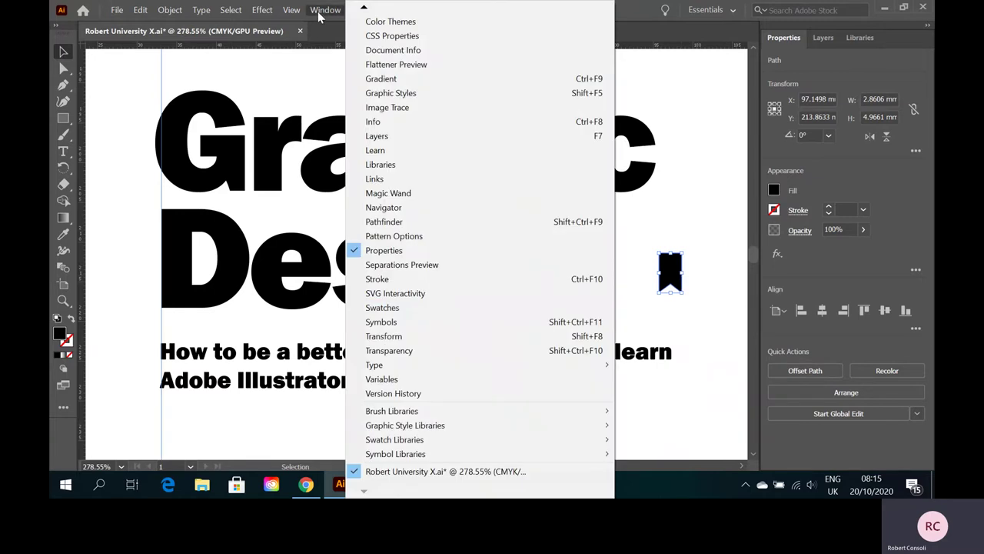
mouse_move(414, 439)
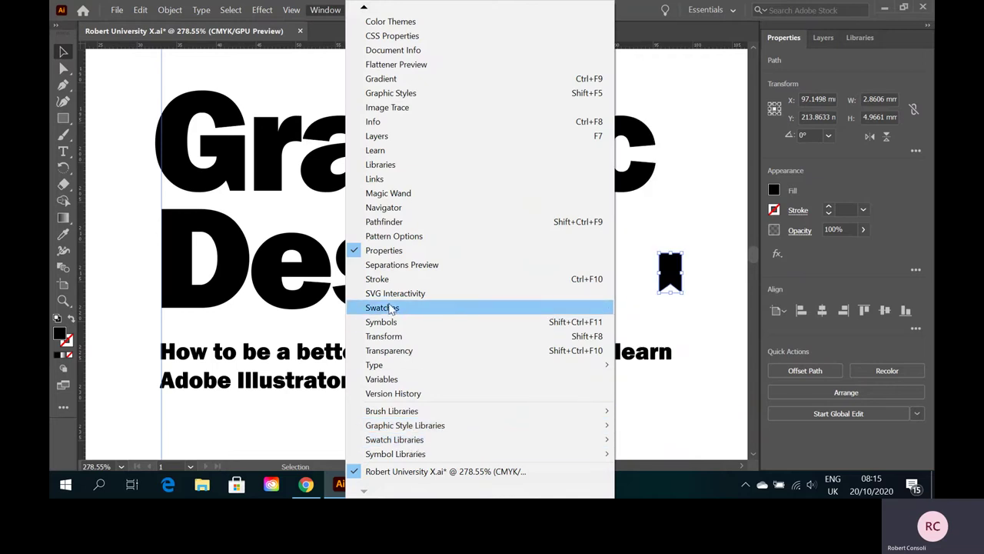
left_click(390, 307)
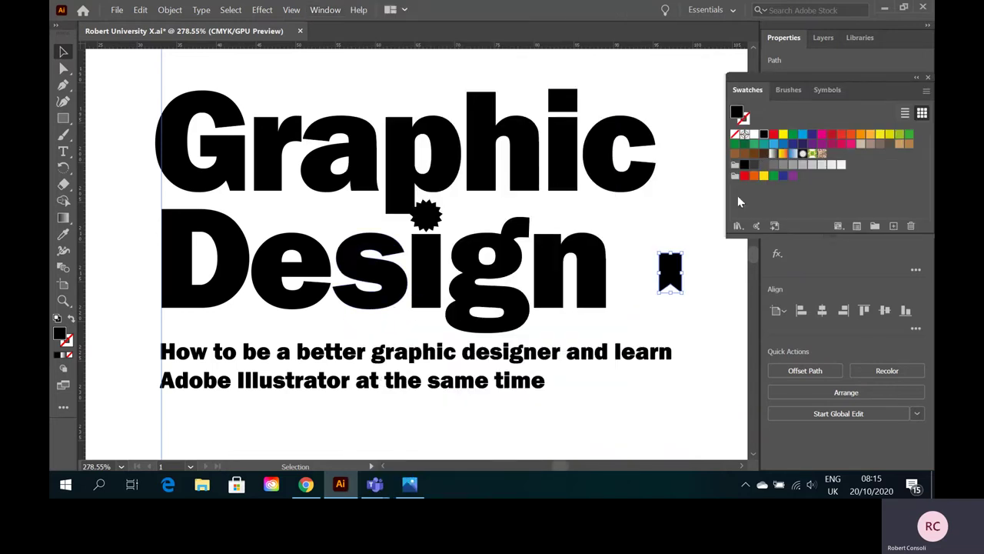
left_click(774, 136)
left_click(706, 269)
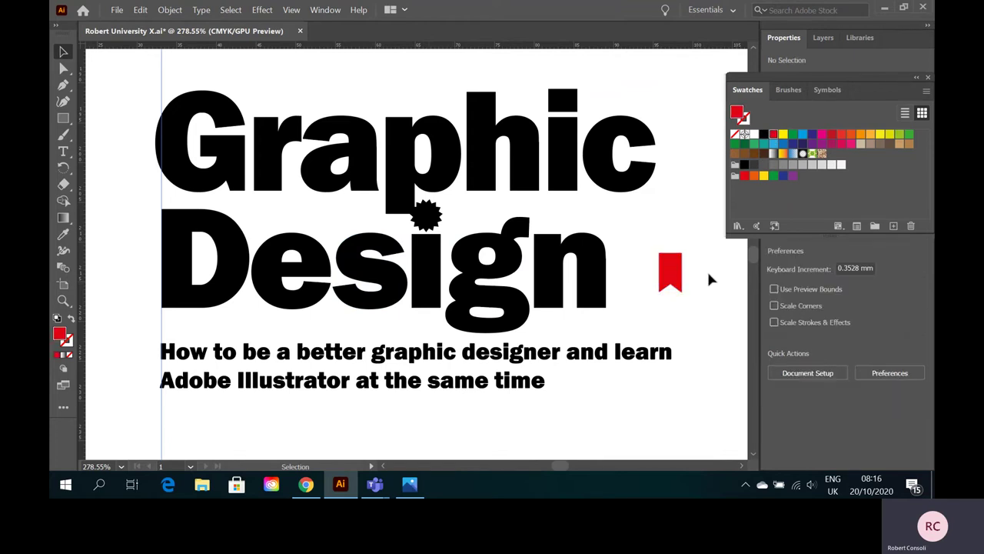
left_click_drag(665, 271, 419, 248)
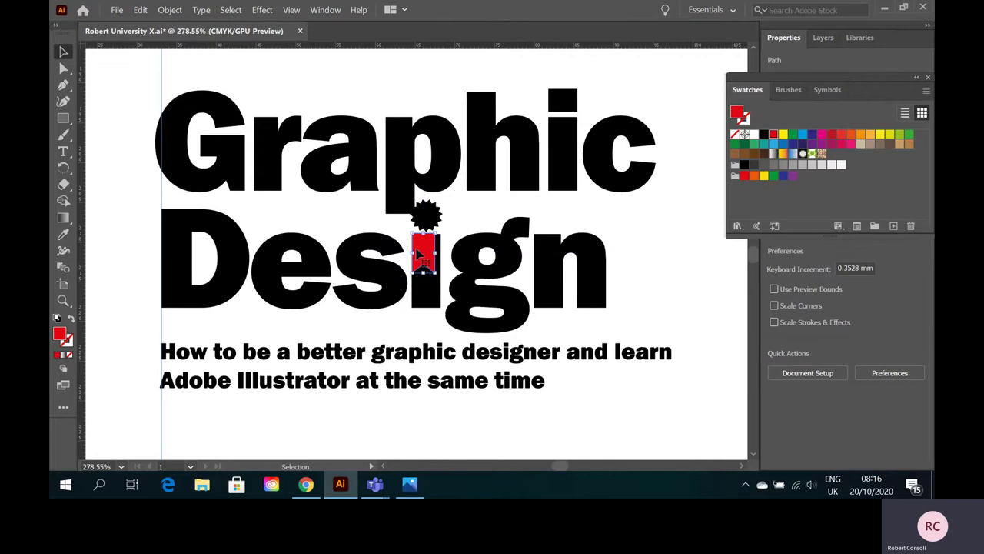
left_click(63, 300)
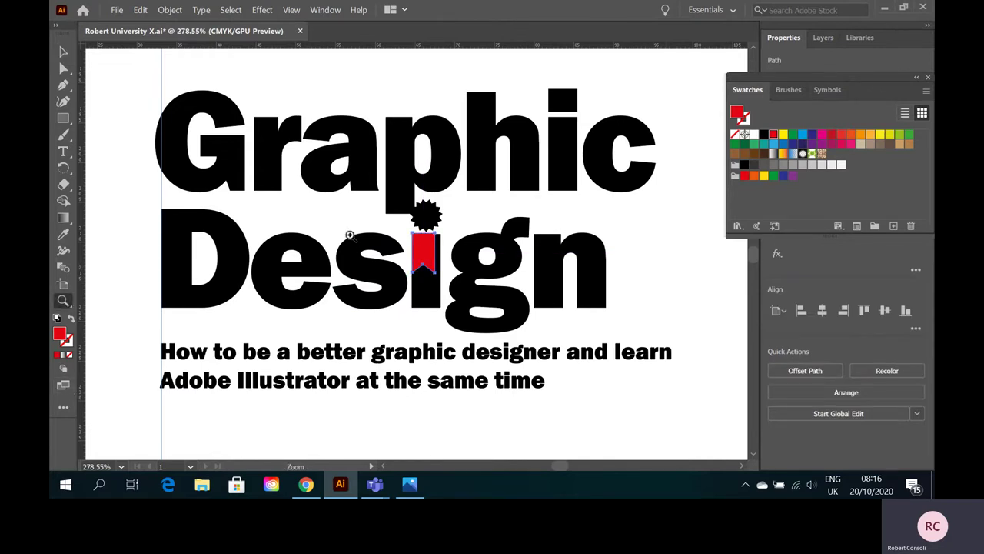
Zoom in and stretch the red bookmark down so it covers the i stem.
left_click_drag(426, 260, 607, 276)
left_click(63, 51)
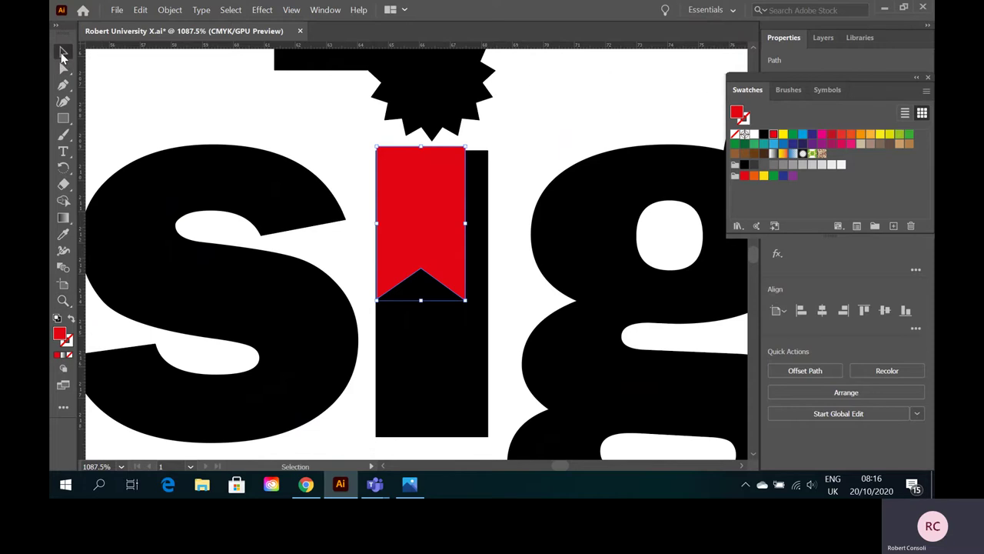
left_click_drag(412, 189, 411, 191)
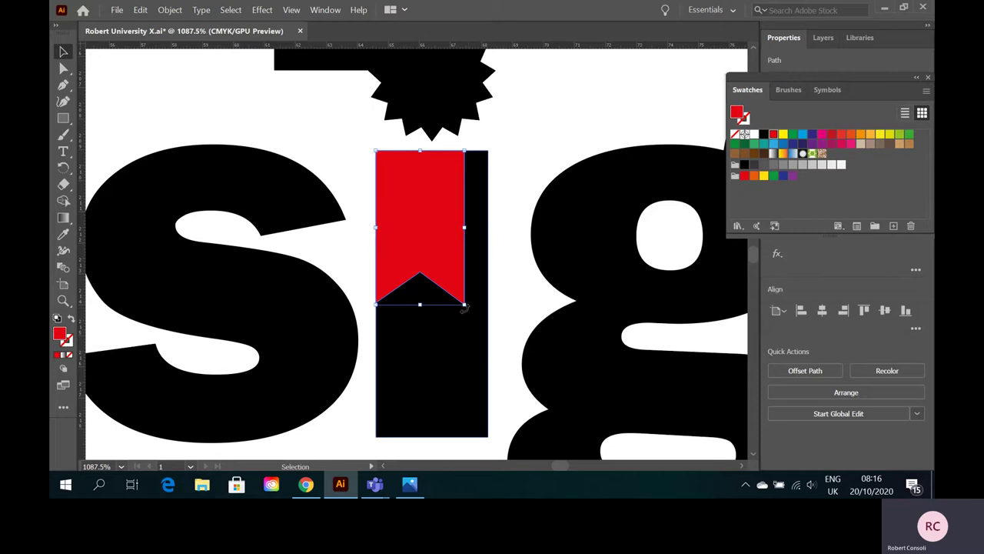
left_click_drag(463, 304, 491, 439)
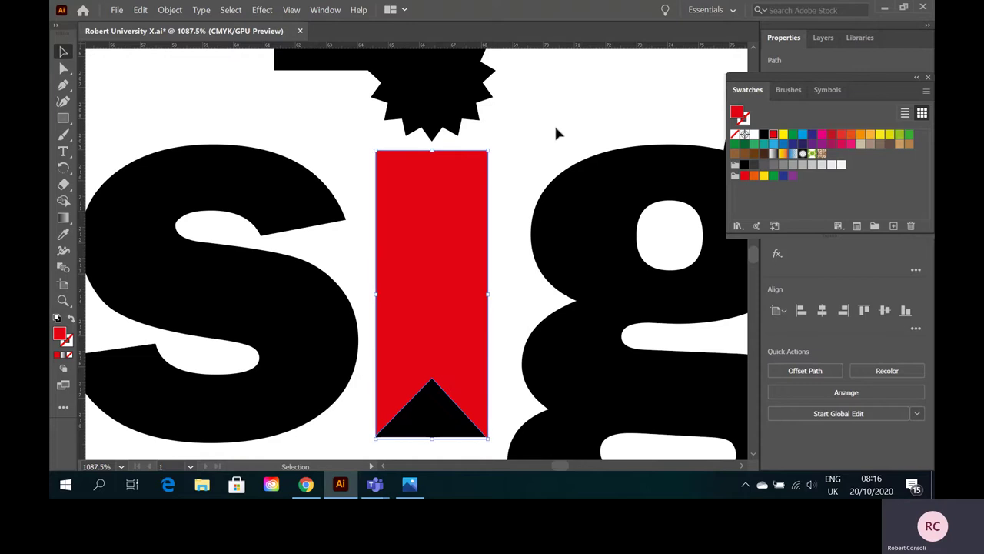
left_click(559, 115)
Delete the black notch shape and fill the bookmark stem black.
left_click(448, 419)
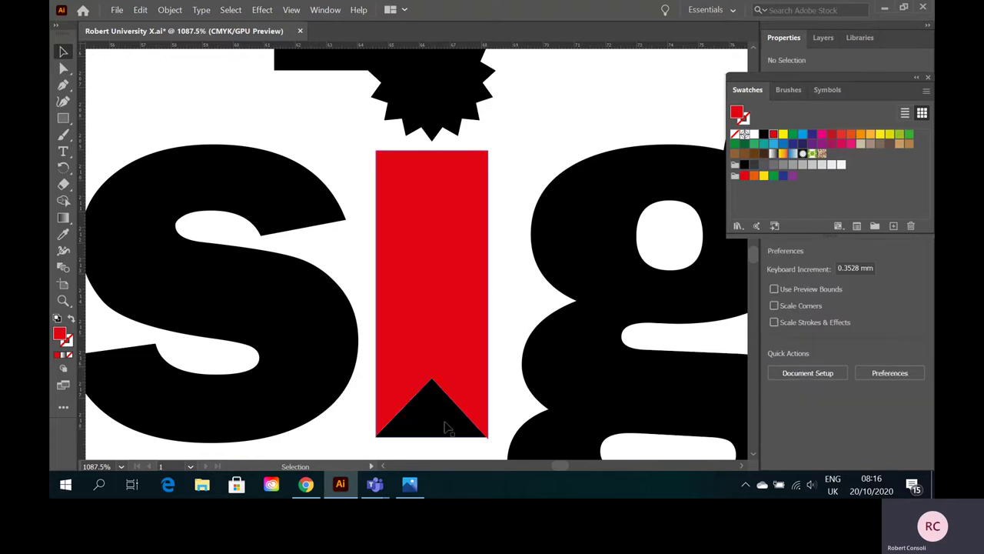
key("Delete")
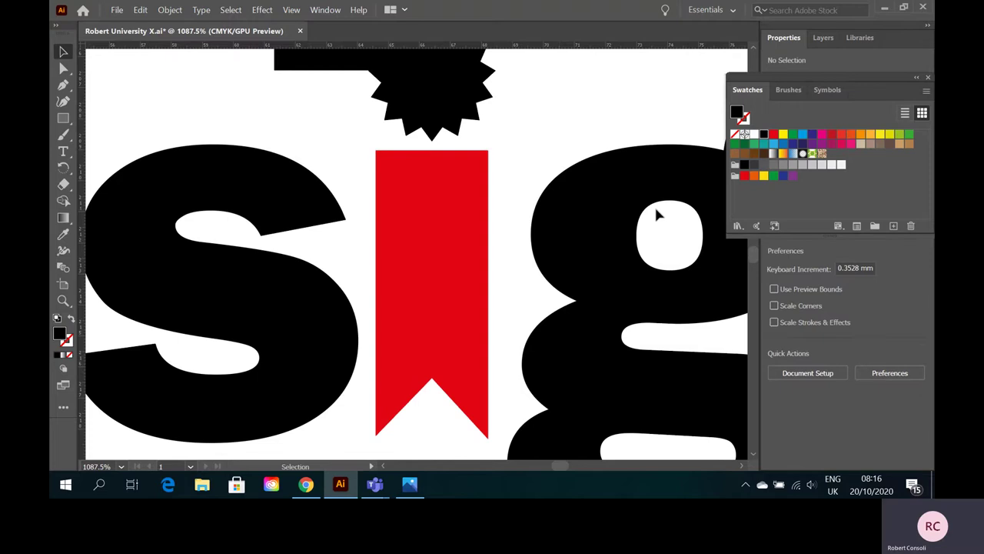
left_click(453, 174)
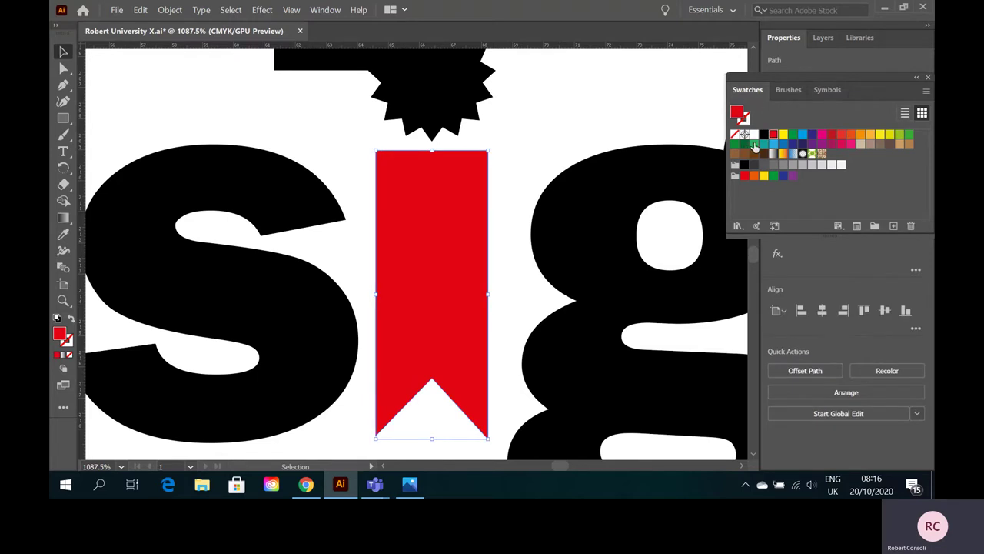
left_click(763, 134)
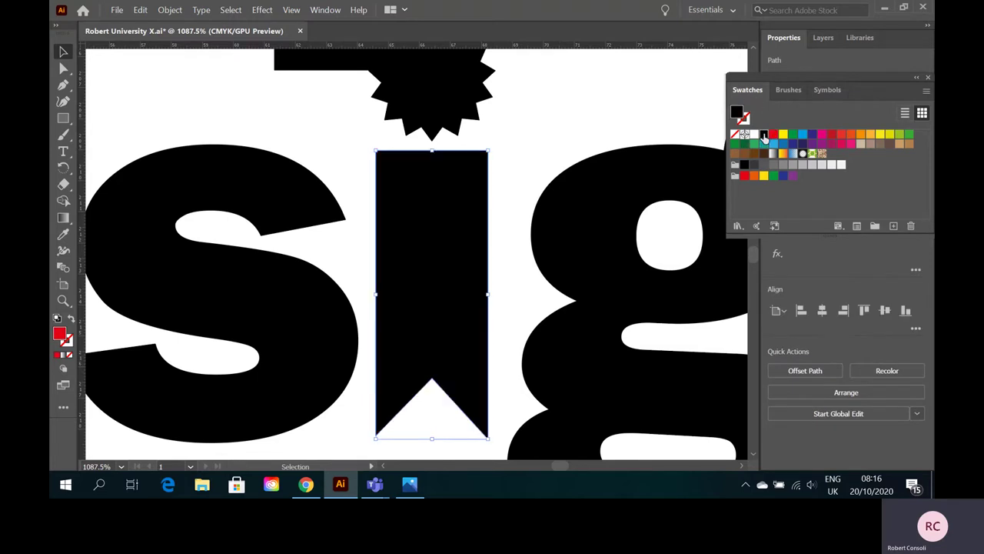
Dismiss the Windows search and Start menu, then close the floating Swatches panel.
left_click(99, 486)
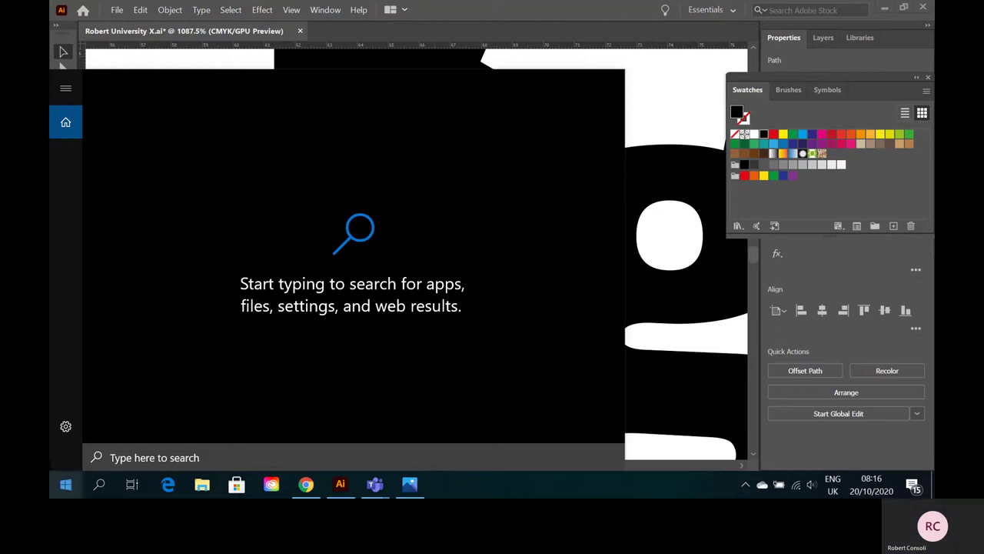
left_click(65, 485)
left_click(548, 99)
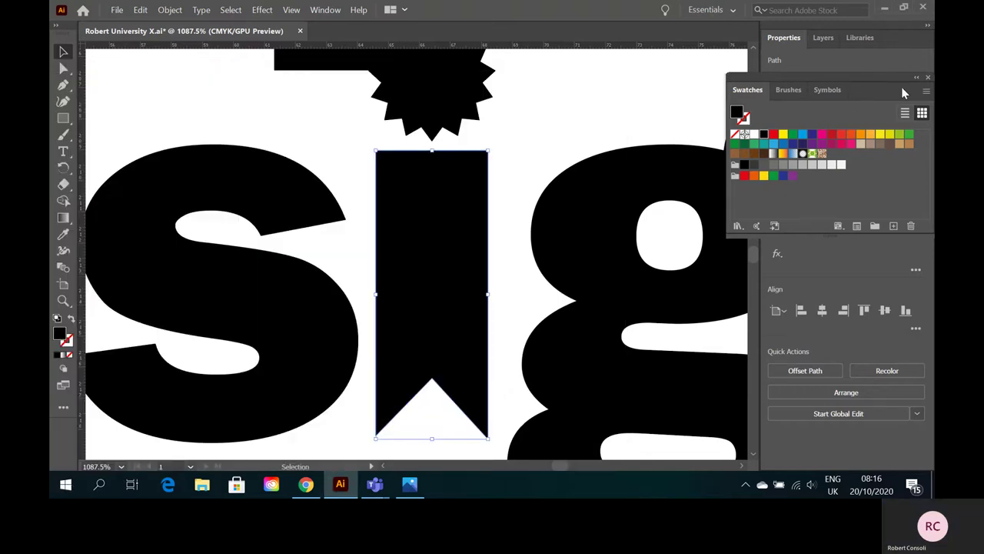
left_click(929, 77)
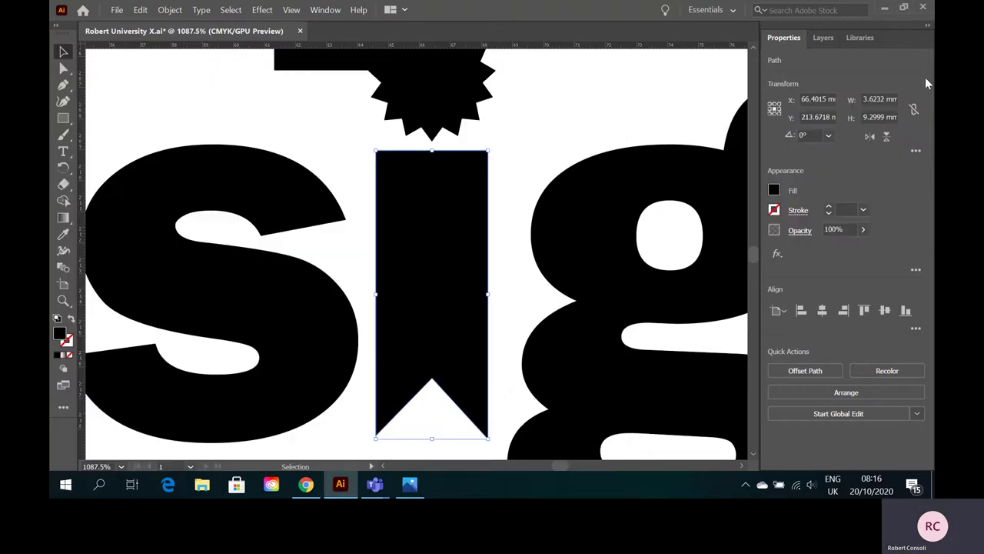
Zoom out to 25%, zoom back onto the Graphic Design heading, and undo twice to restore the red notched stem.
left_click(122, 466)
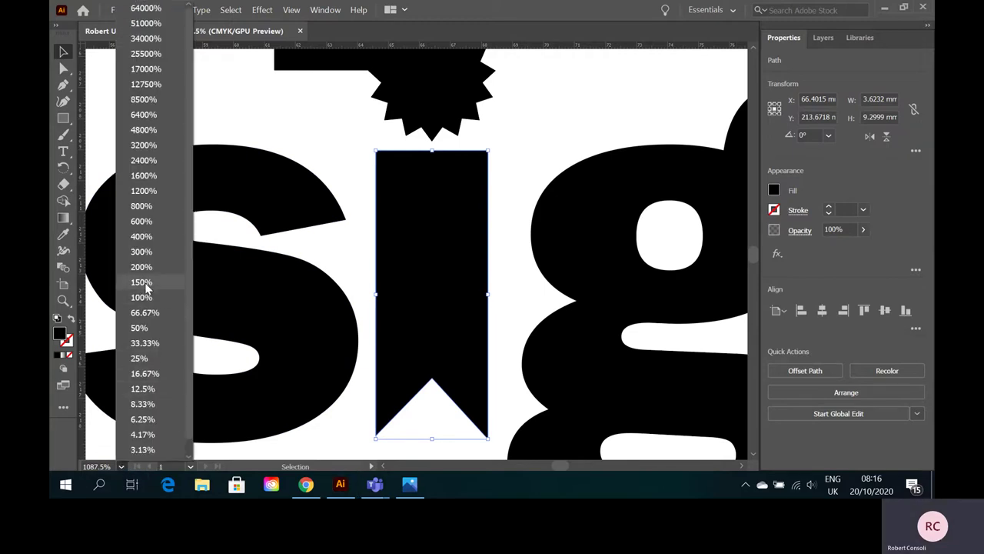
left_click(151, 357)
left_click(538, 377)
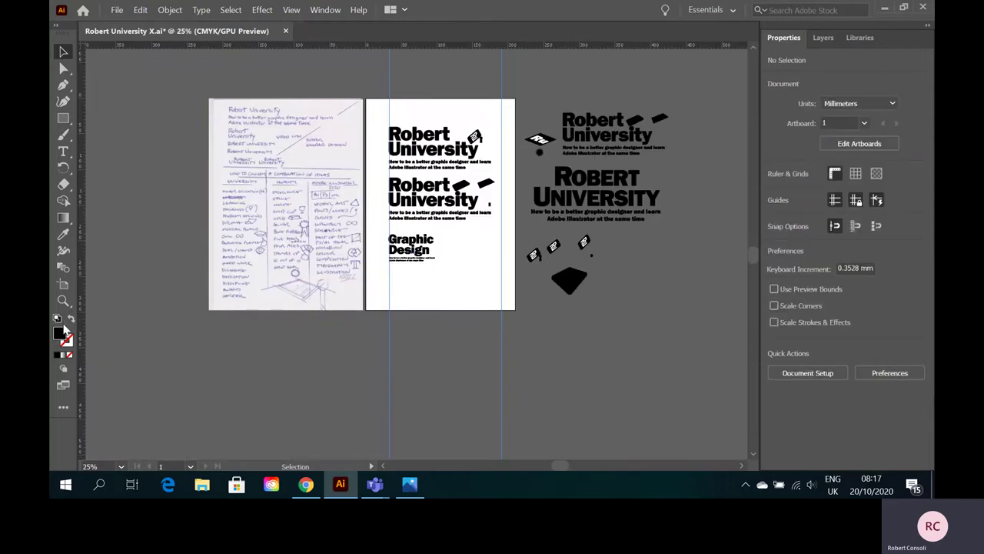
left_click(63, 301)
left_click_drag(411, 250, 654, 281)
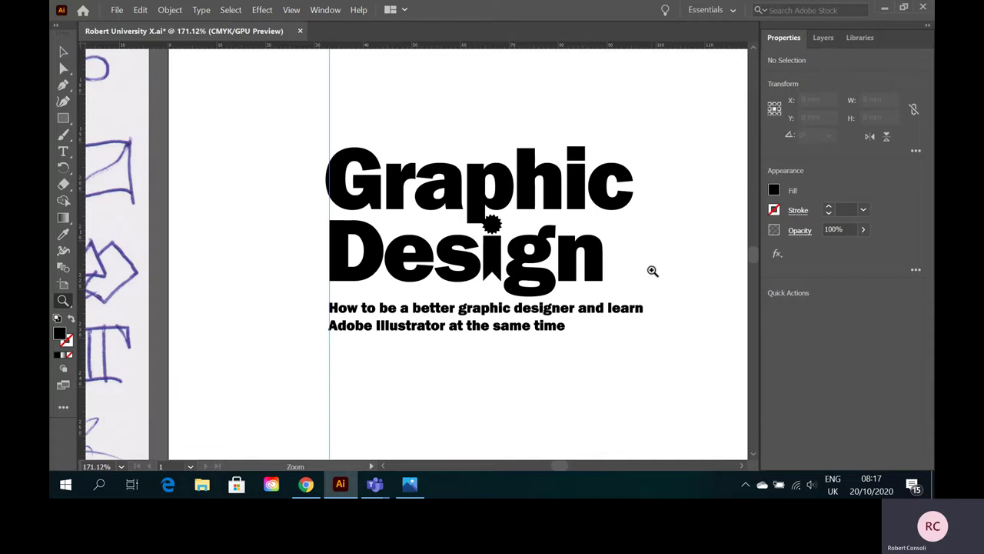
key("ctrl+z")
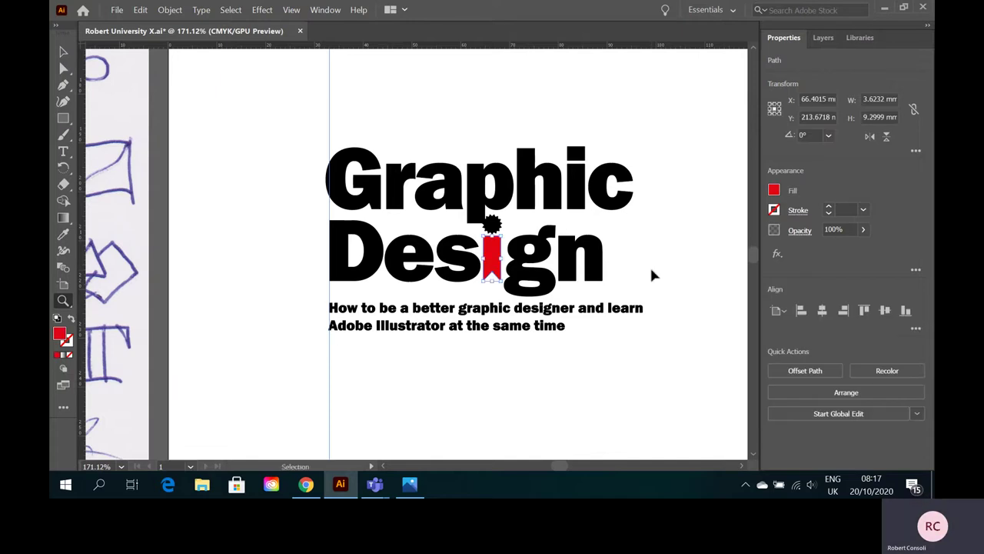
key("ctrl+z")
Redo the notch deletion and black fill on the i stem, then deselect everything.
key("v")
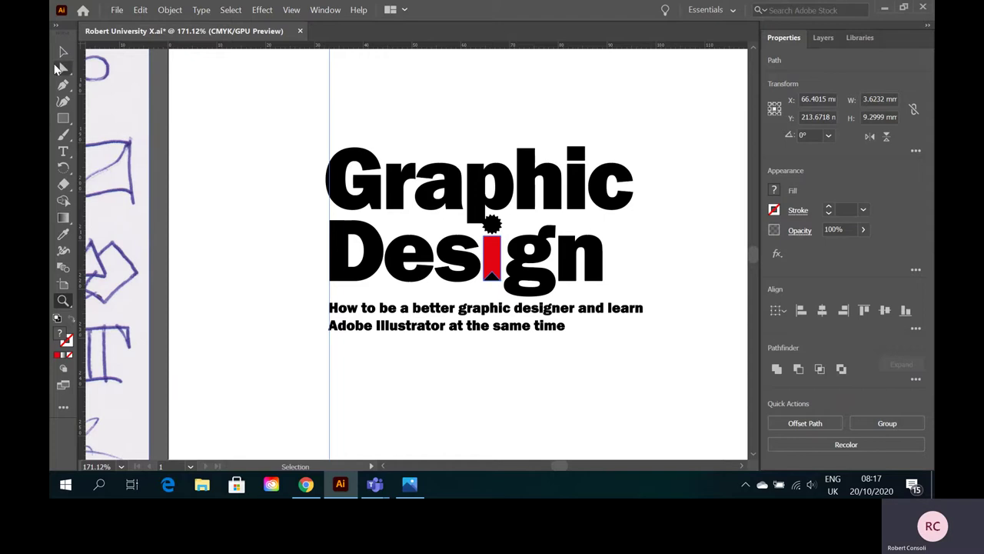
key("ctrl+z")
key("ctrl+z")
key("ctrl+z")
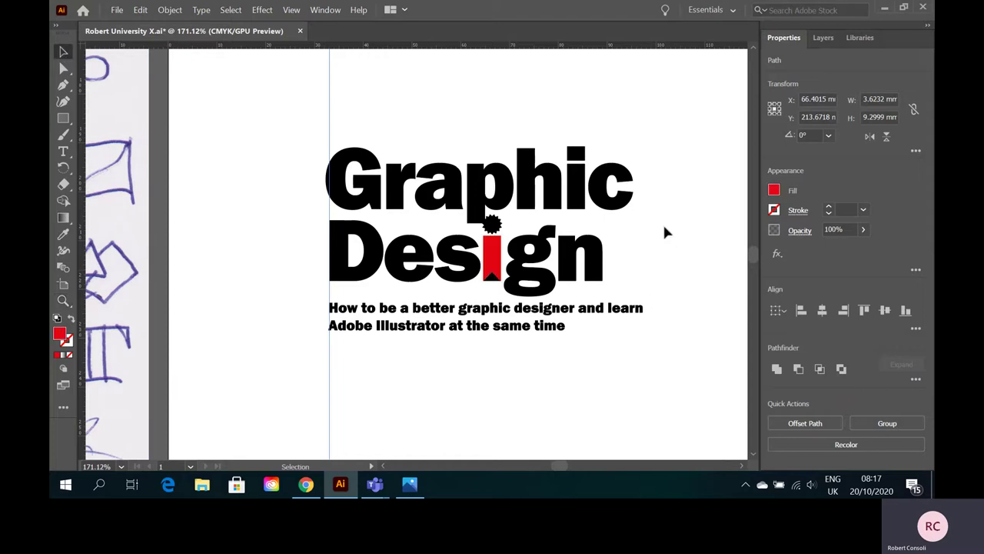
key("ctrl+z")
left_click(708, 225)
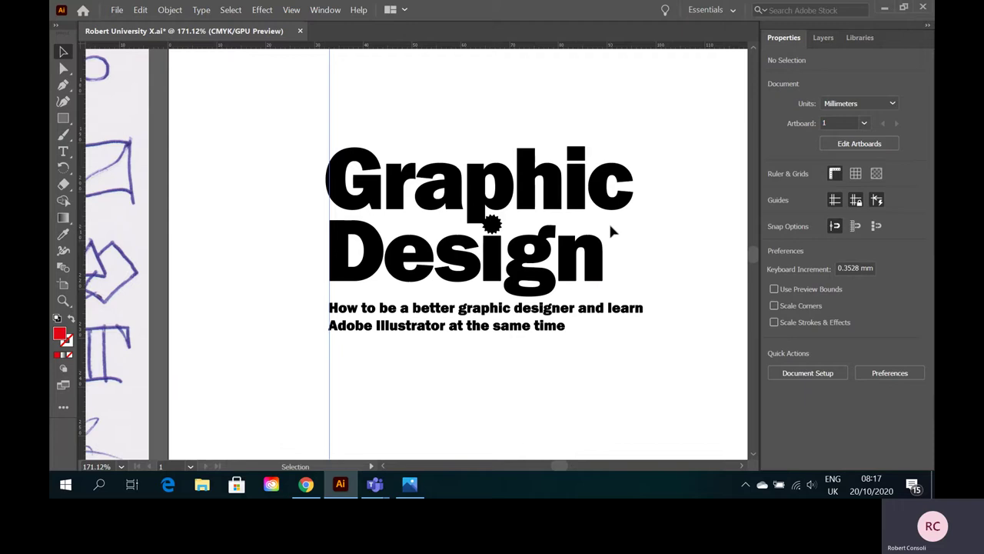
Zoom to about 330% around the g of Design and nudge the subtitle's end into view.
left_click(63, 301)
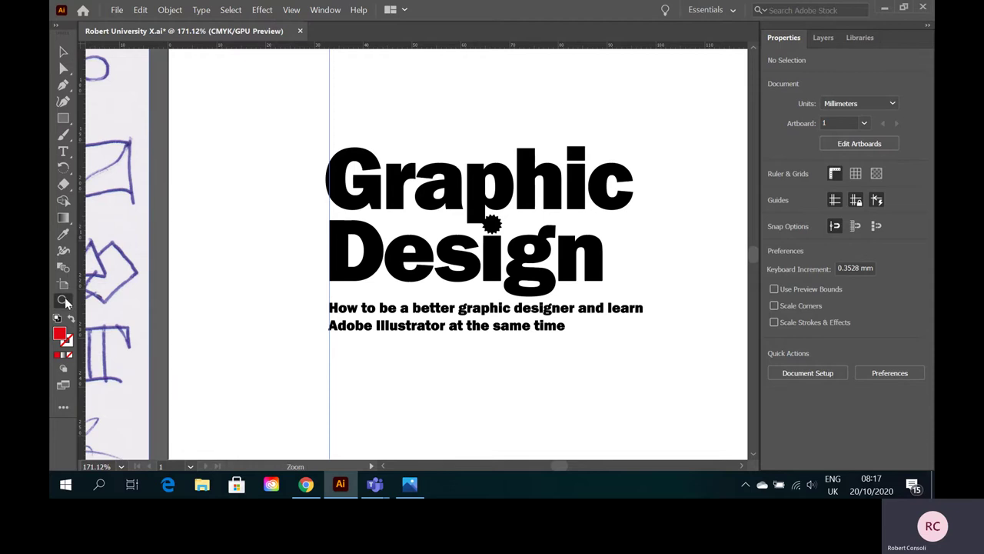
left_click_drag(502, 249, 596, 278)
left_click(742, 463)
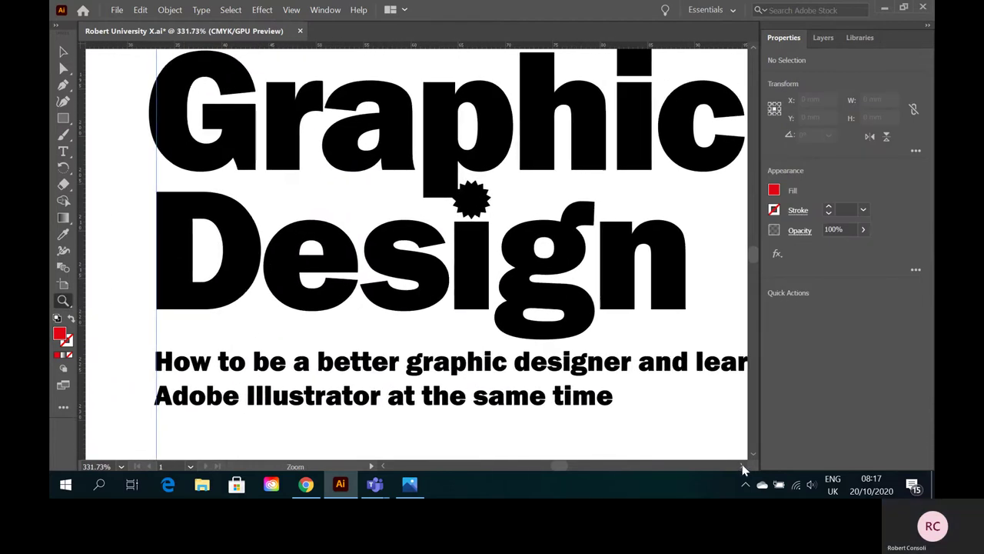
left_click(742, 463)
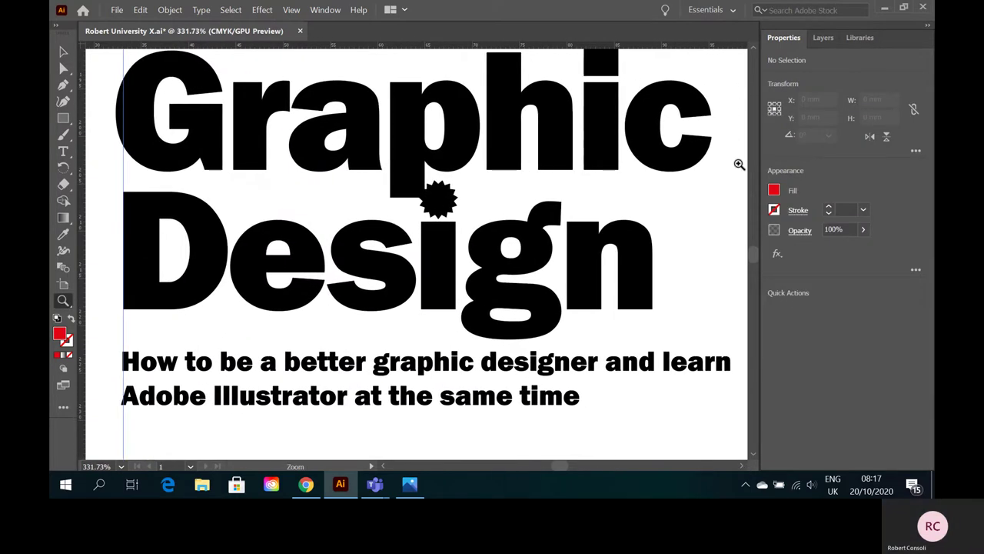
left_click(754, 48)
left_click(755, 48)
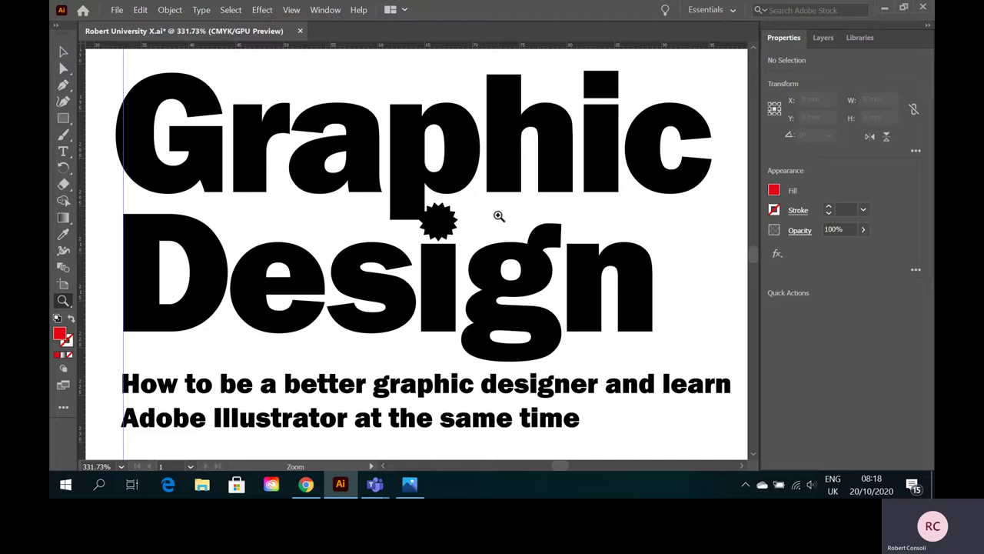
Switch the view to Outline mode to show bare path outlines.
left_click(336, 11)
mouse_move(292, 11)
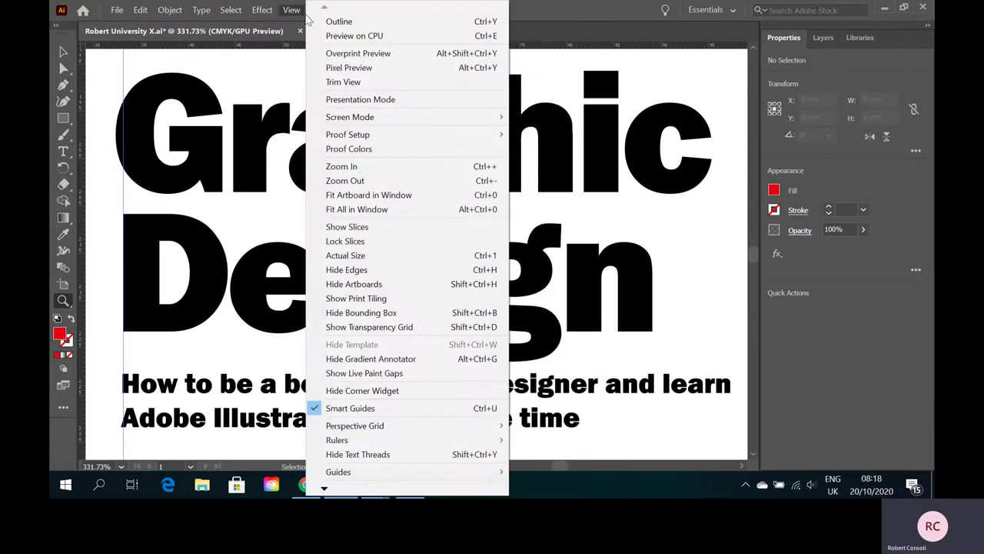
left_click(342, 22)
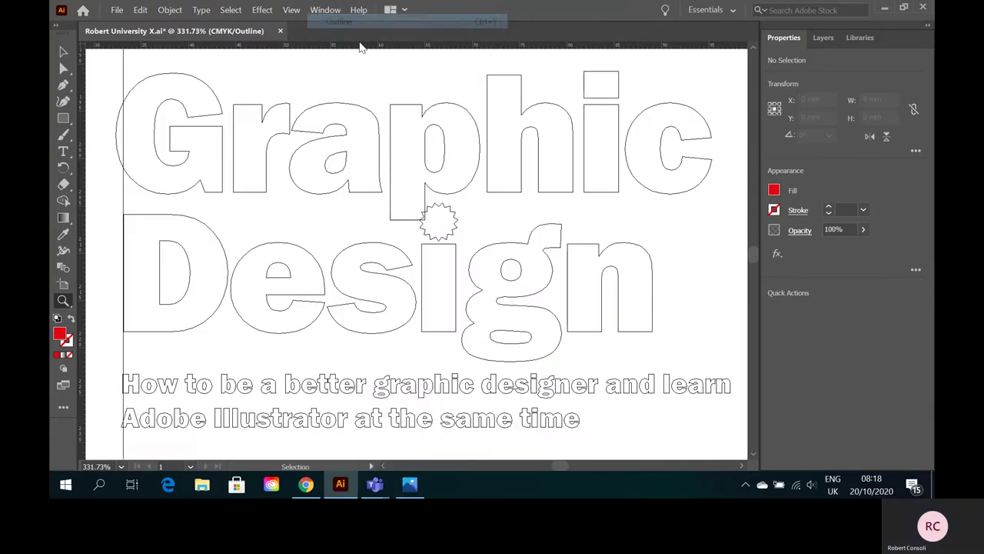
Select the h of Graphic with the Selection tool.
left_click(63, 70)
left_click(63, 52)
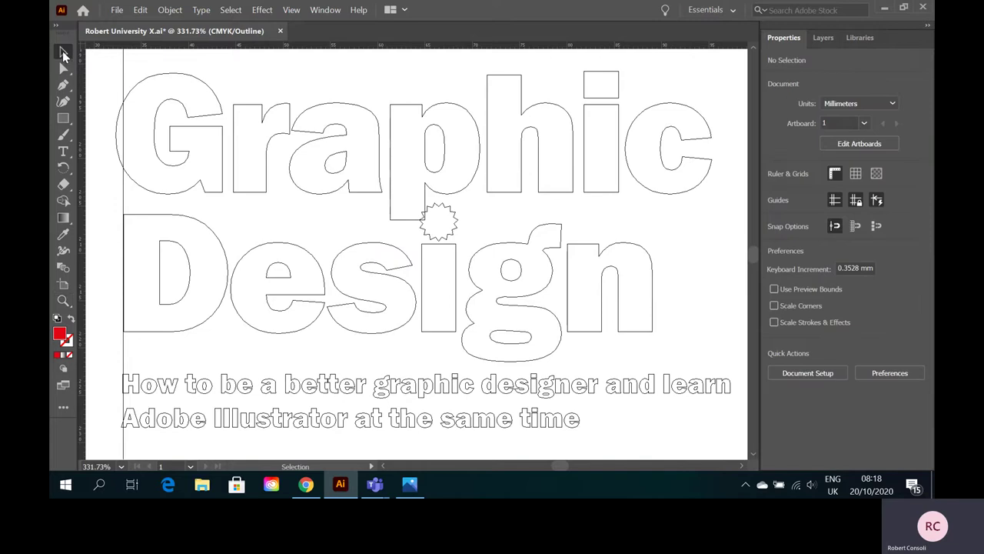
left_click(516, 193)
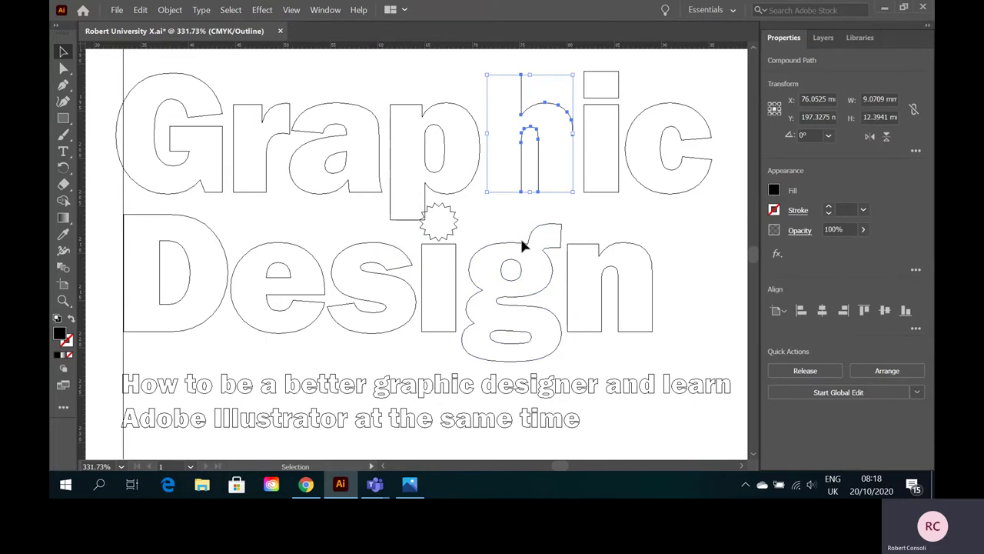
left_click(63, 70)
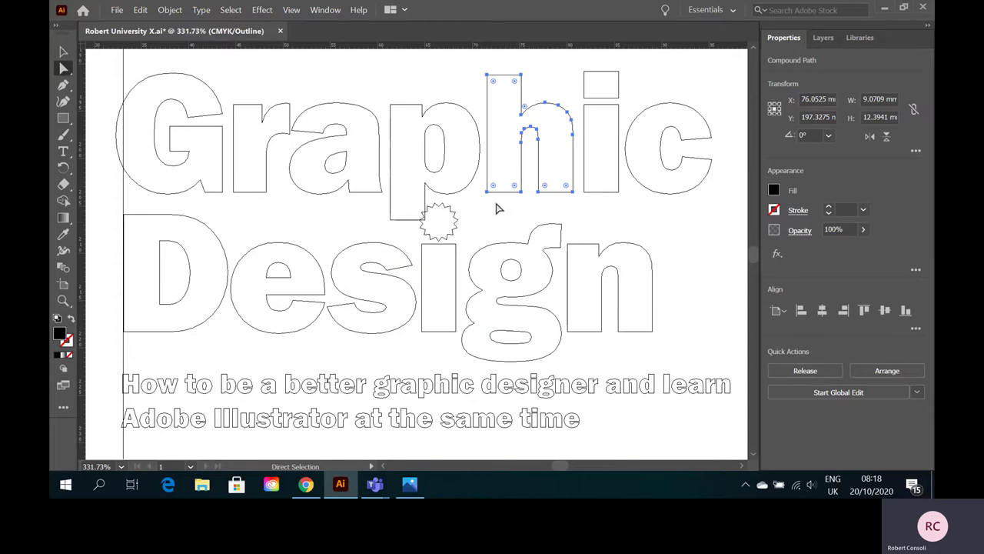
left_click_drag(472, 190, 500, 212)
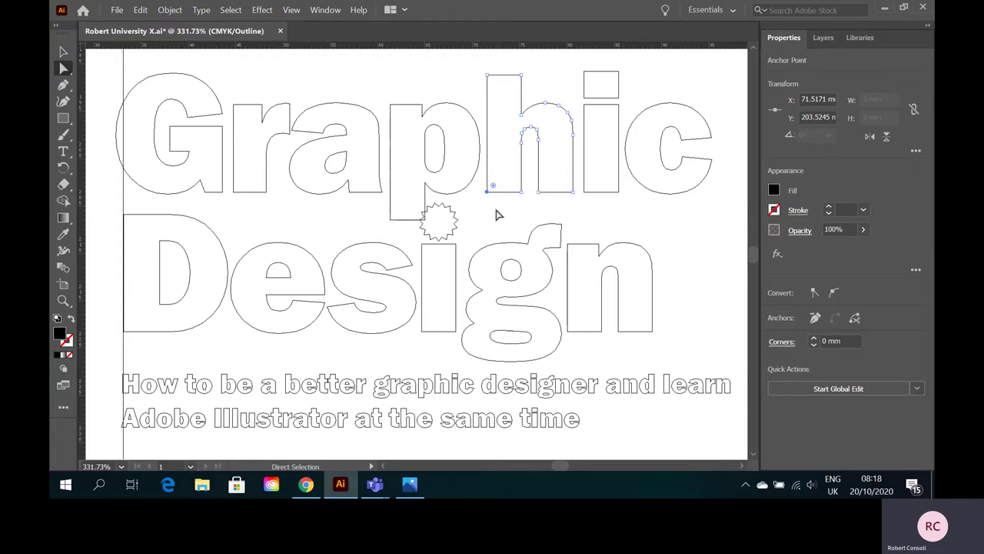
left_click_drag(488, 194, 480, 227)
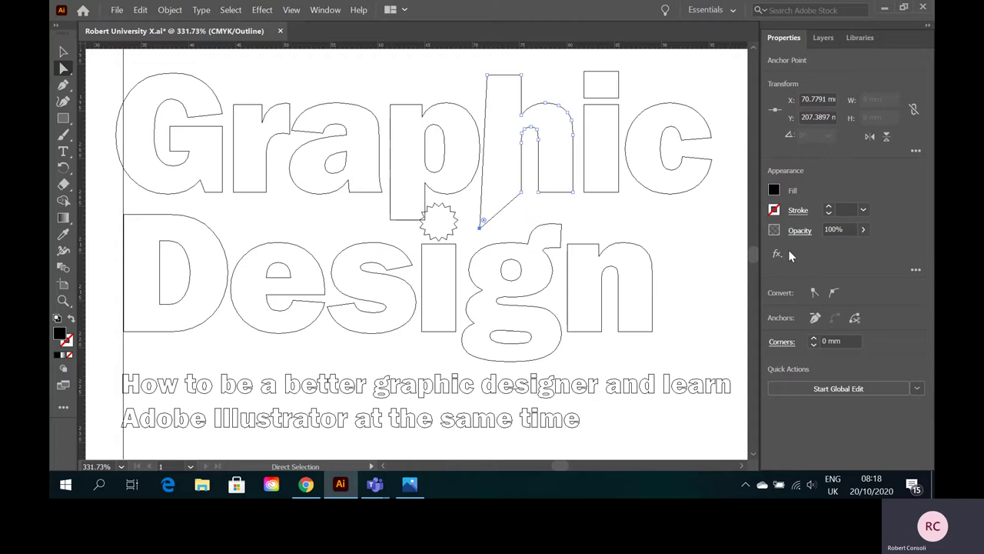
key("ctrl+z")
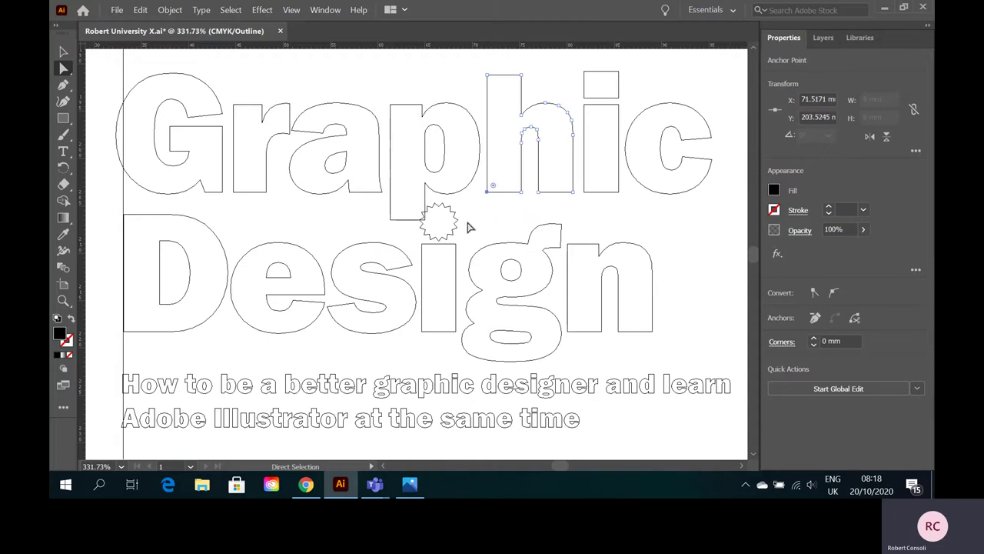
left_click(65, 52)
Select the starburst and the p of Graphic and unite them with Pathfinder.
left_click(460, 218)
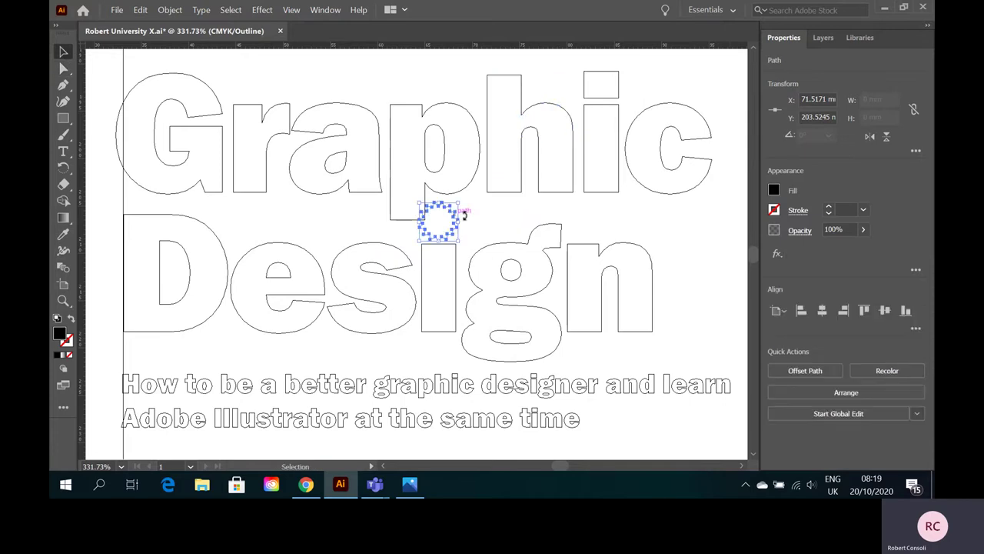
left_click(393, 217, "shift")
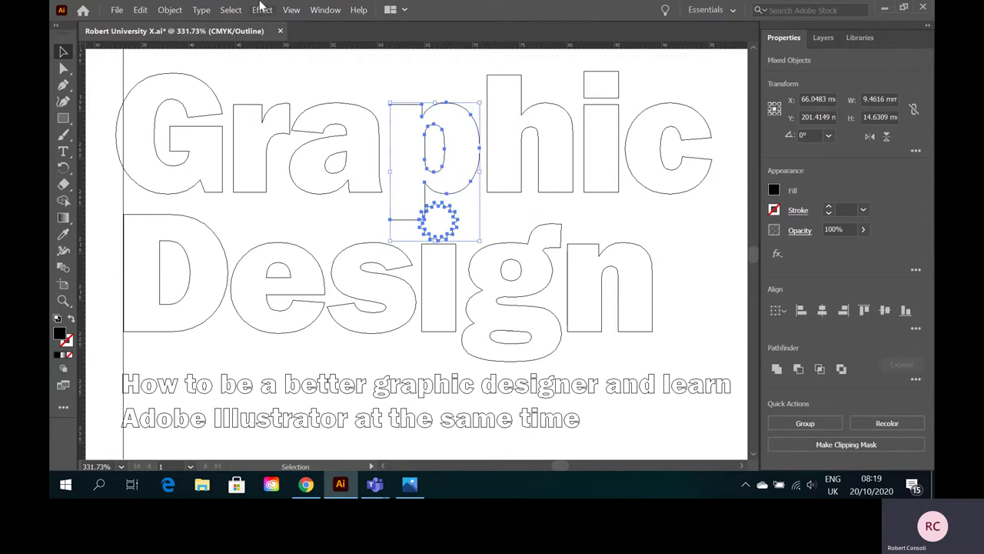
left_click(323, 10)
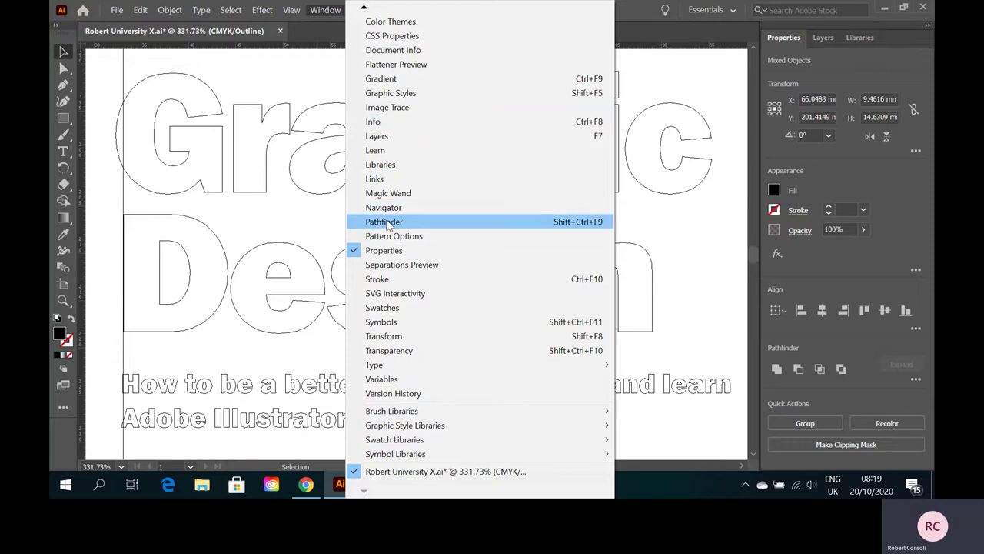
left_click(387, 223)
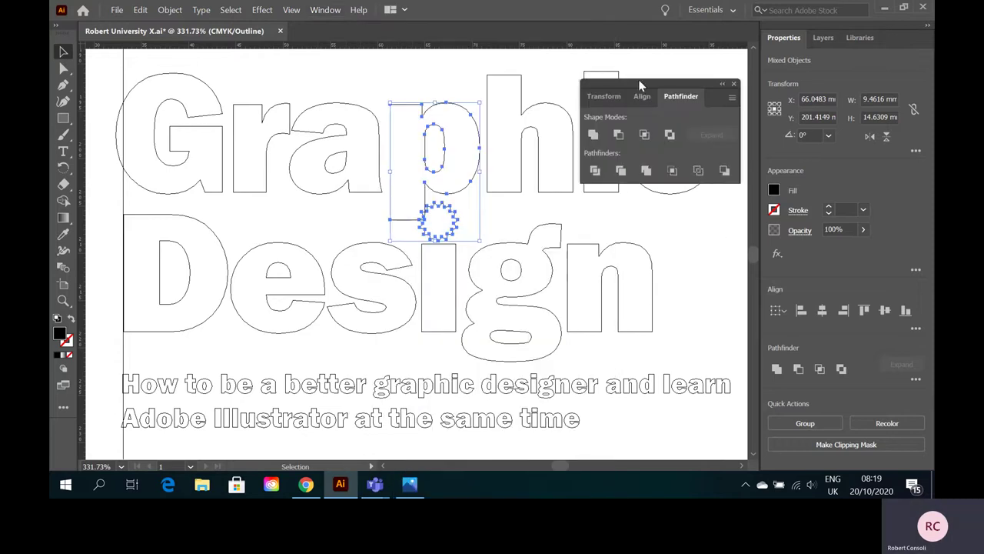
left_click_drag(650, 85, 655, 64)
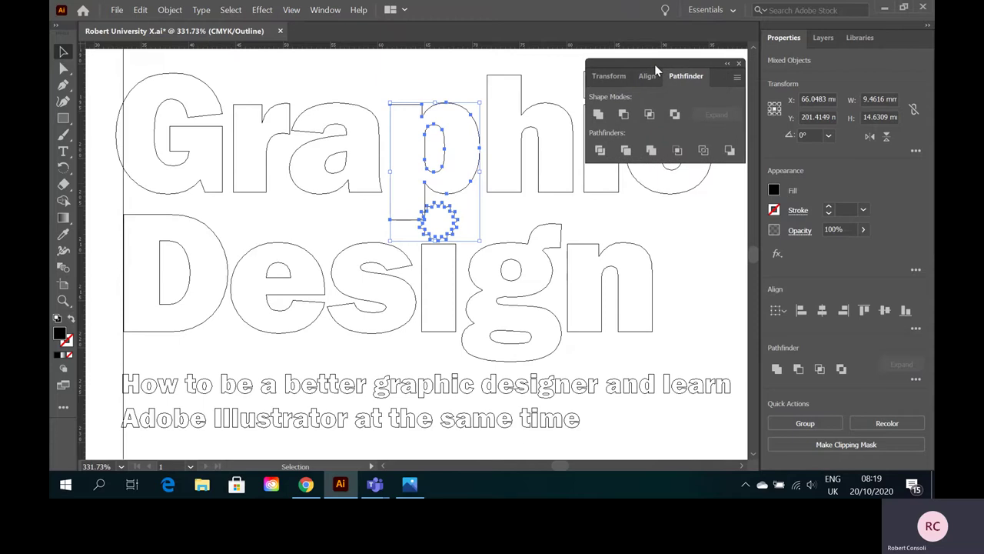
left_click(598, 113)
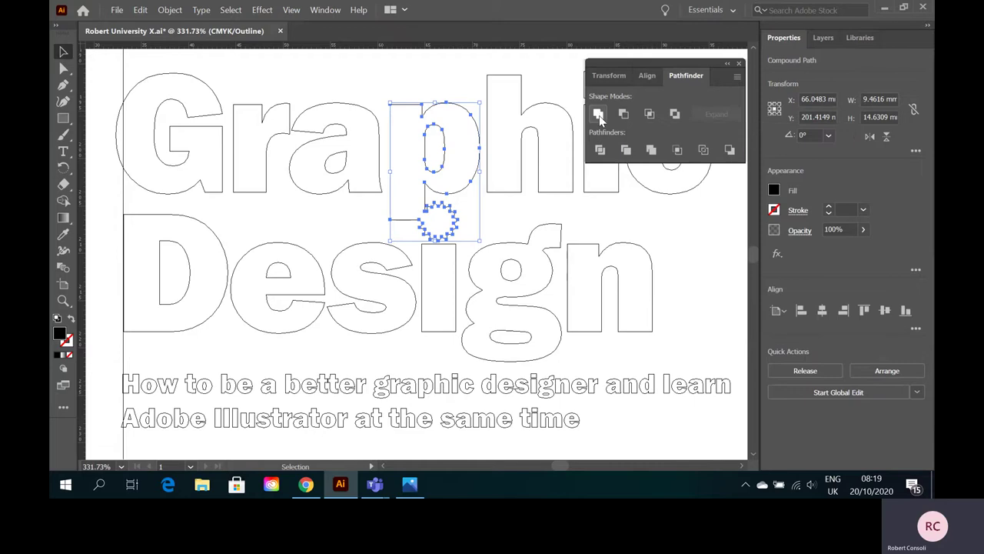
left_click(643, 206)
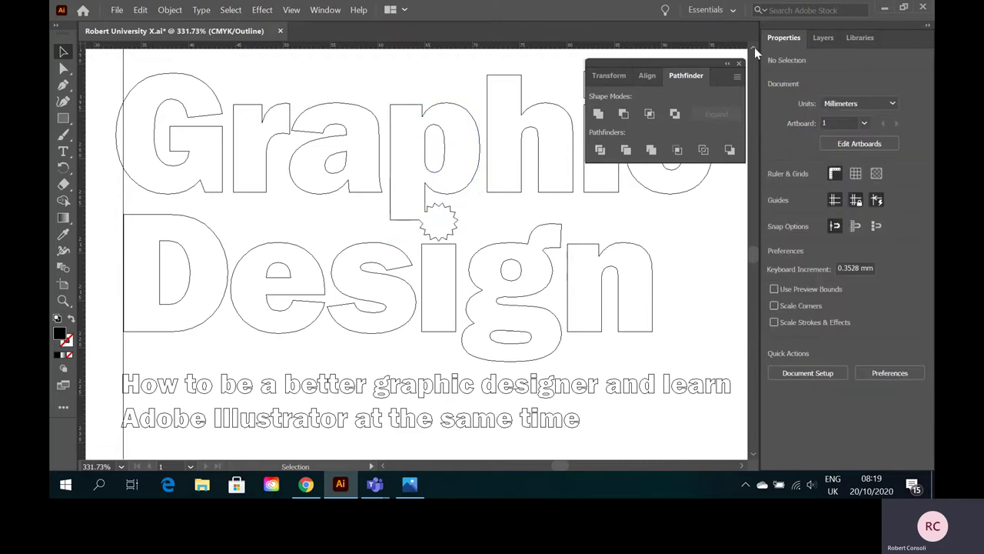
Close Pathfinder, marquee-select all the heading artwork and group it with Ctrl+G.
left_click(739, 63)
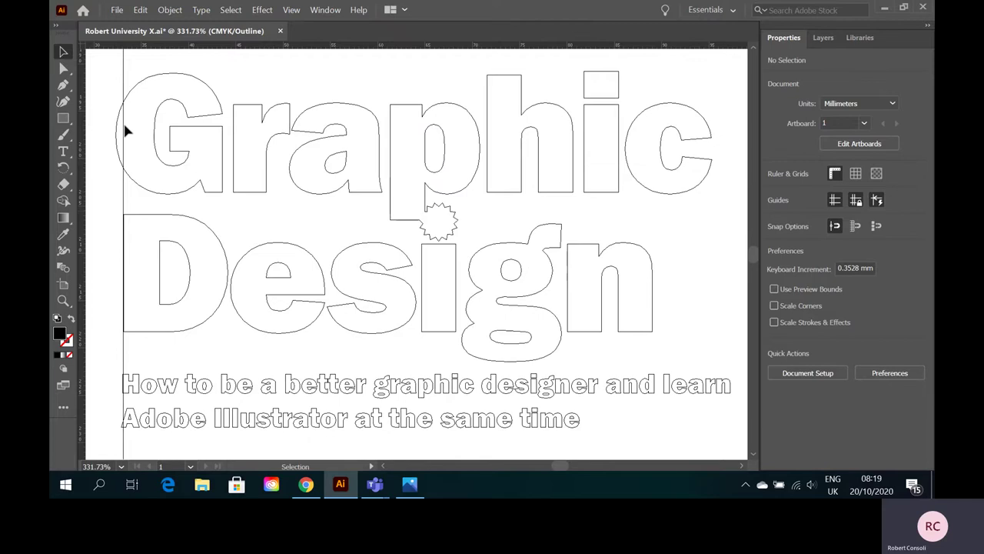
left_click_drag(92, 100, 706, 429)
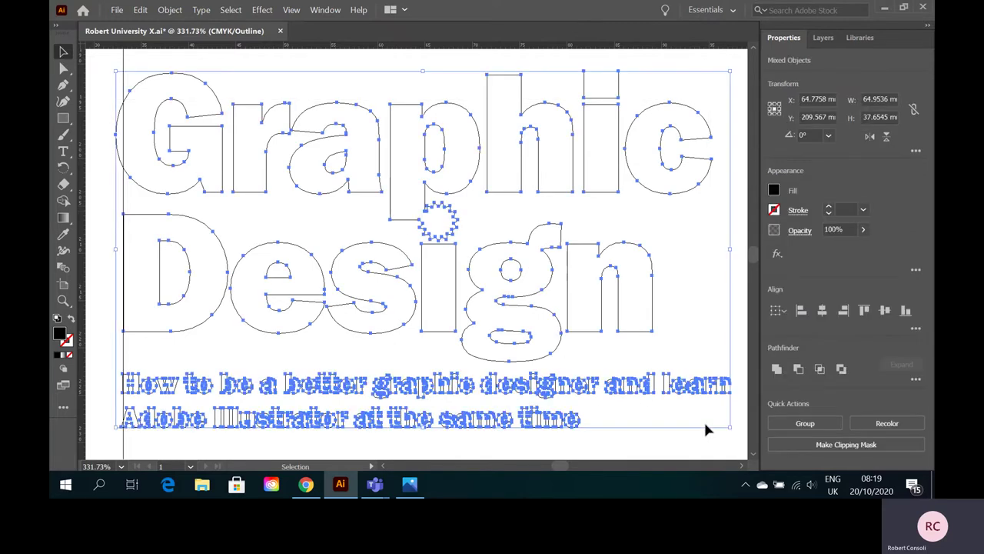
key("ctrl+g")
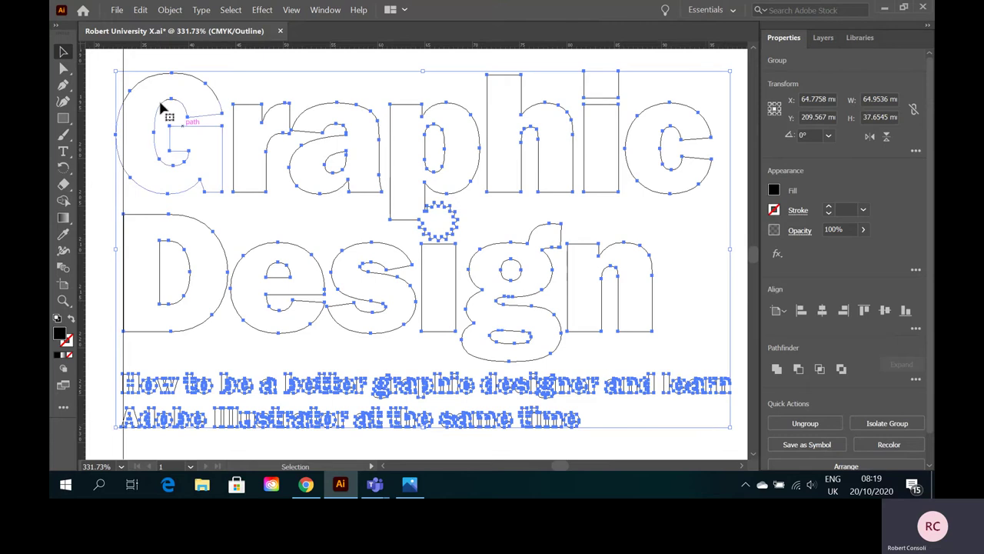
Switch the view to GPU Preview so the artwork shows filled, then deselect.
left_click(326, 10)
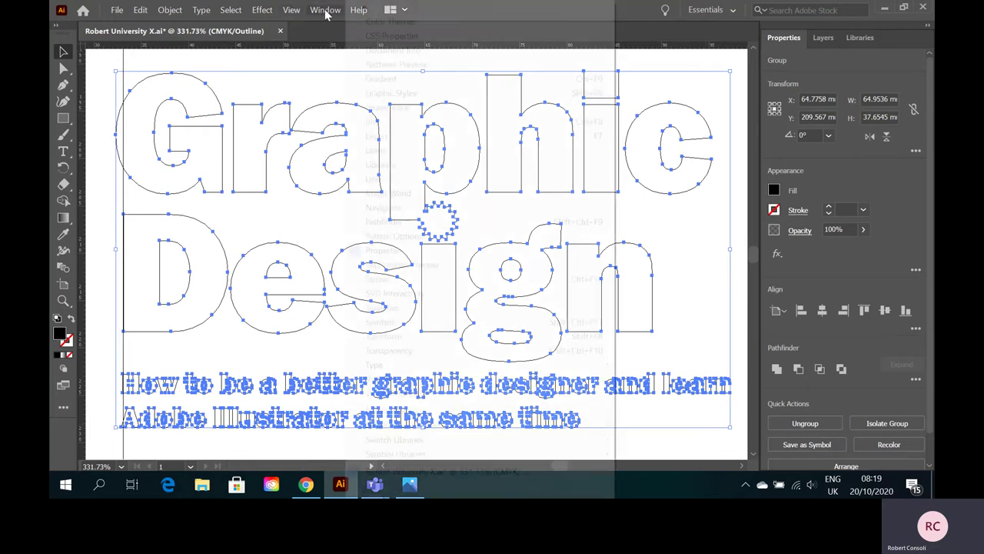
mouse_move(290, 10)
left_click(346, 21)
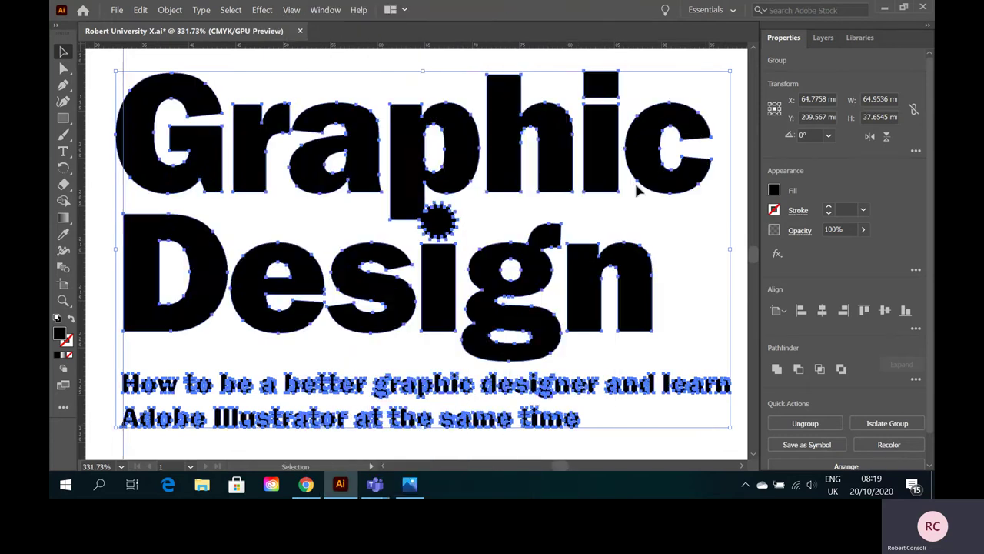
left_click(700, 263)
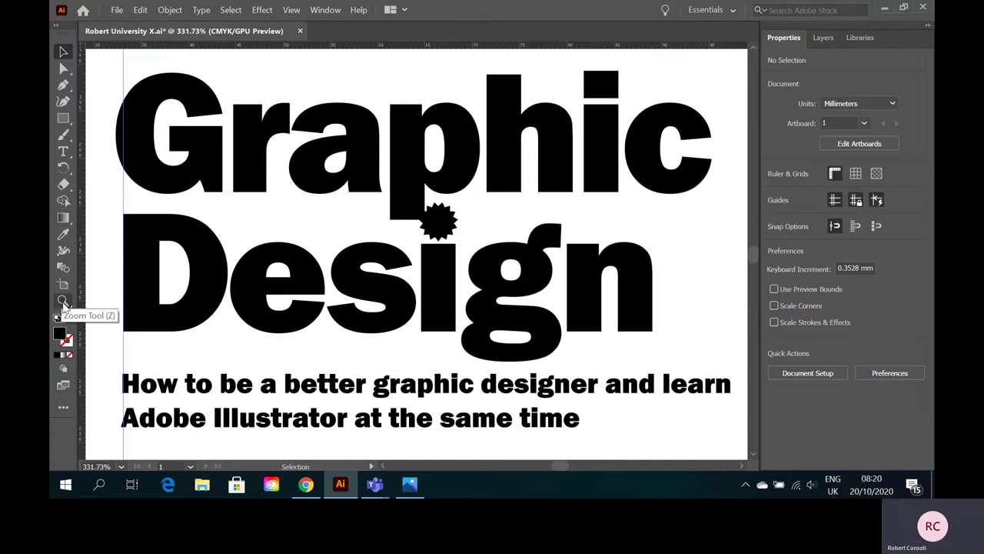
Zoom out twice on the heading artwork to 200% and nudge the scrollbar.
left_click(63, 301)
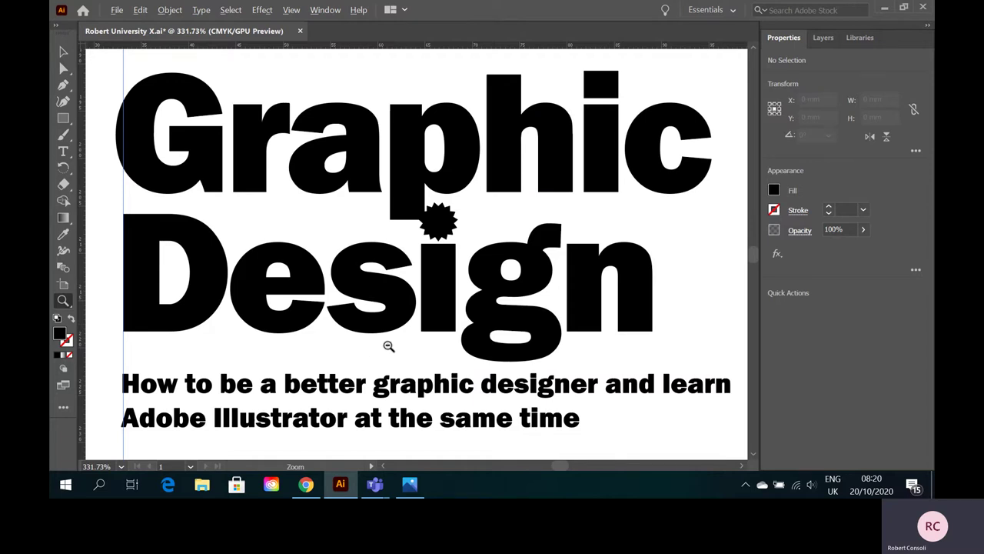
left_click(389, 346, "alt")
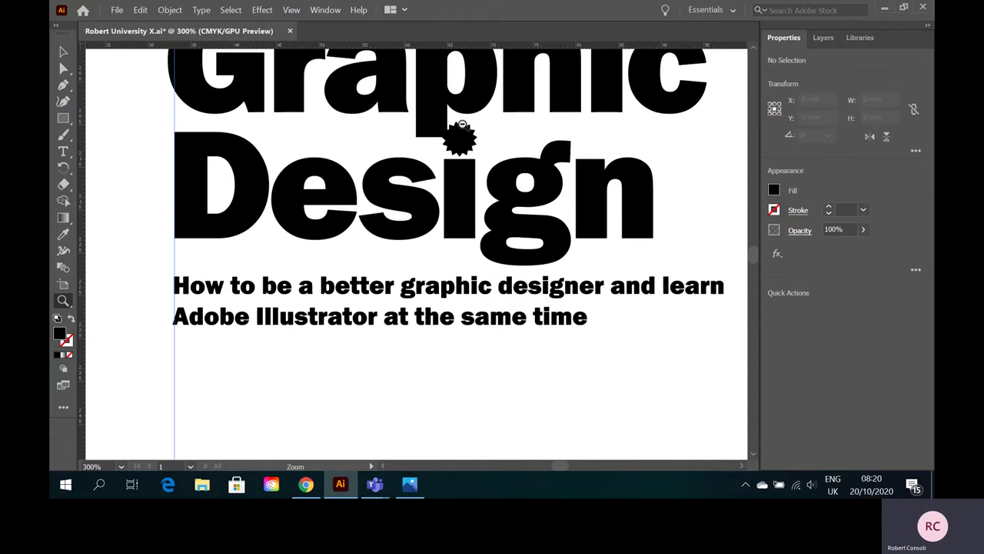
left_click(462, 125, "alt")
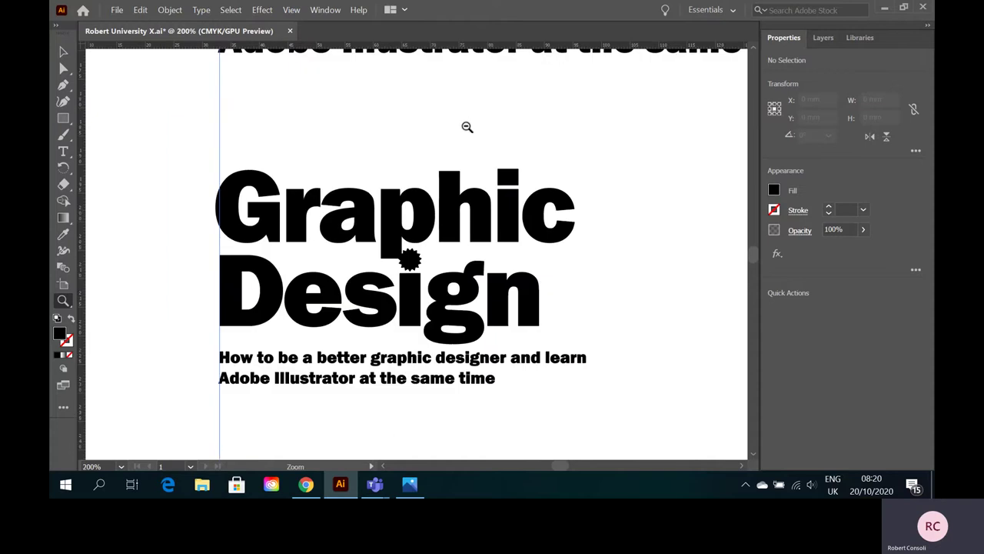
left_click(758, 454)
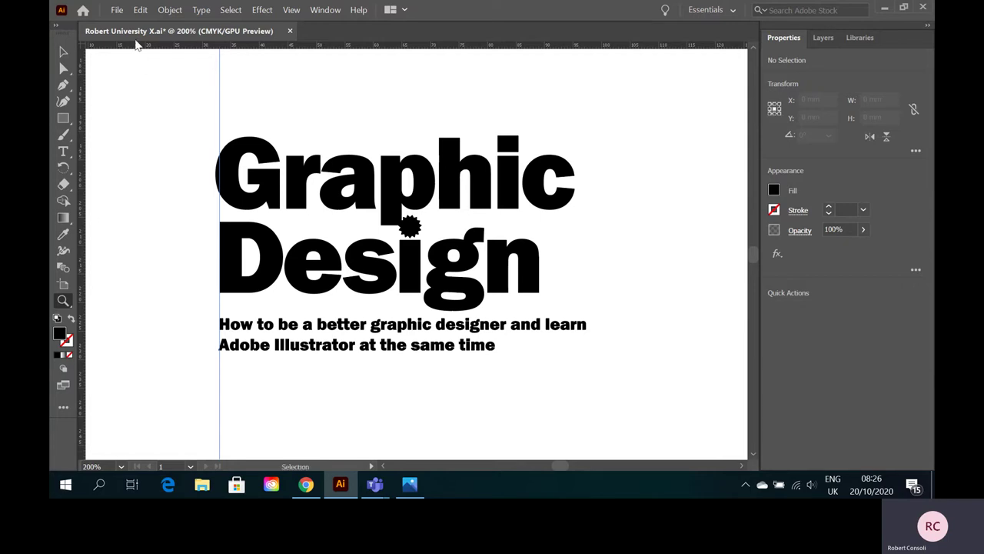
Start a new A4 210 × 297 mm document and keep its colour mode as CMYK Color.
left_click(117, 10)
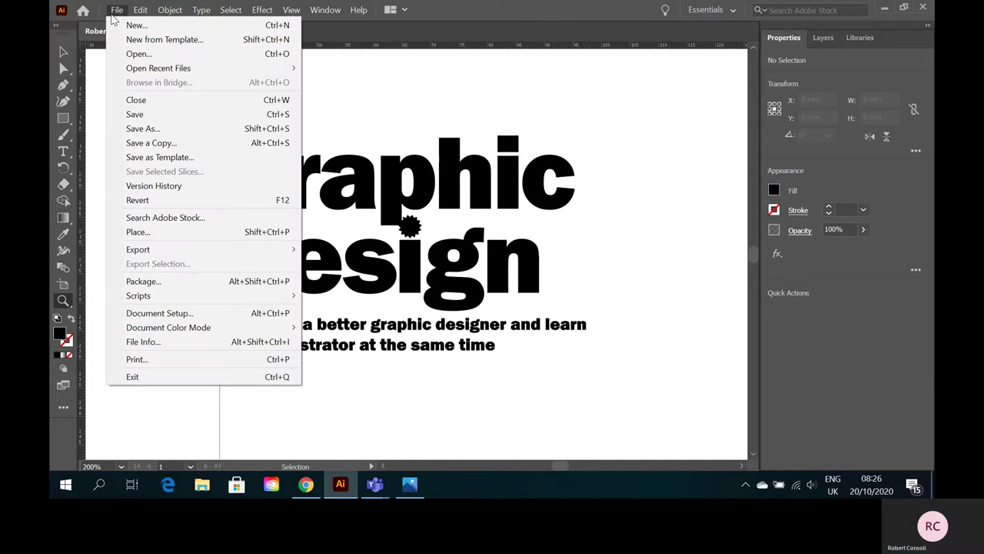
left_click(137, 25)
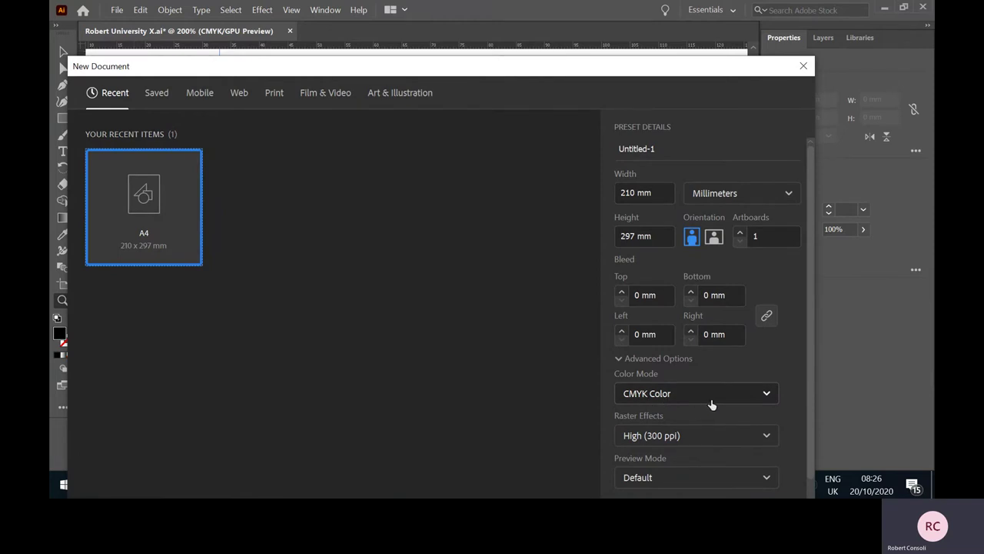
left_click(771, 394)
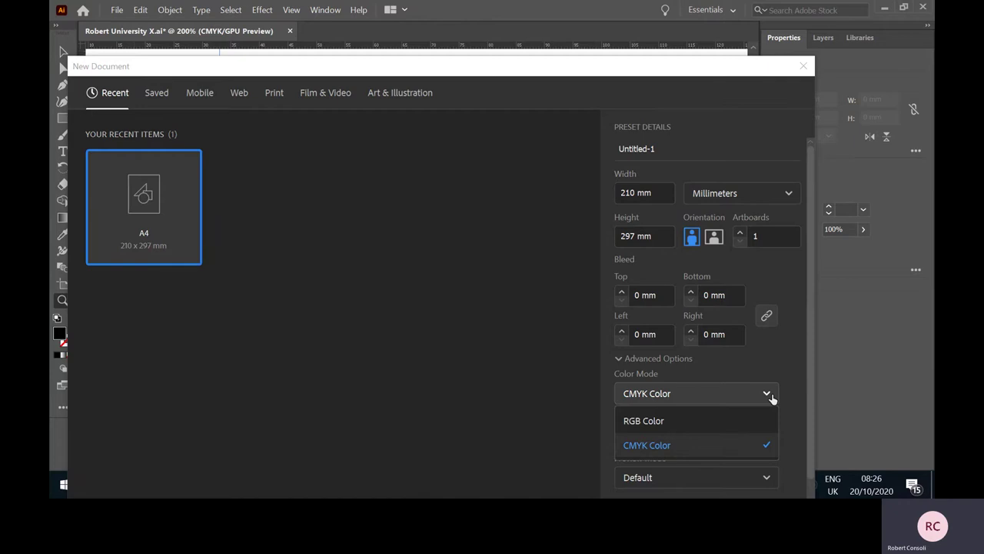
left_click(770, 397)
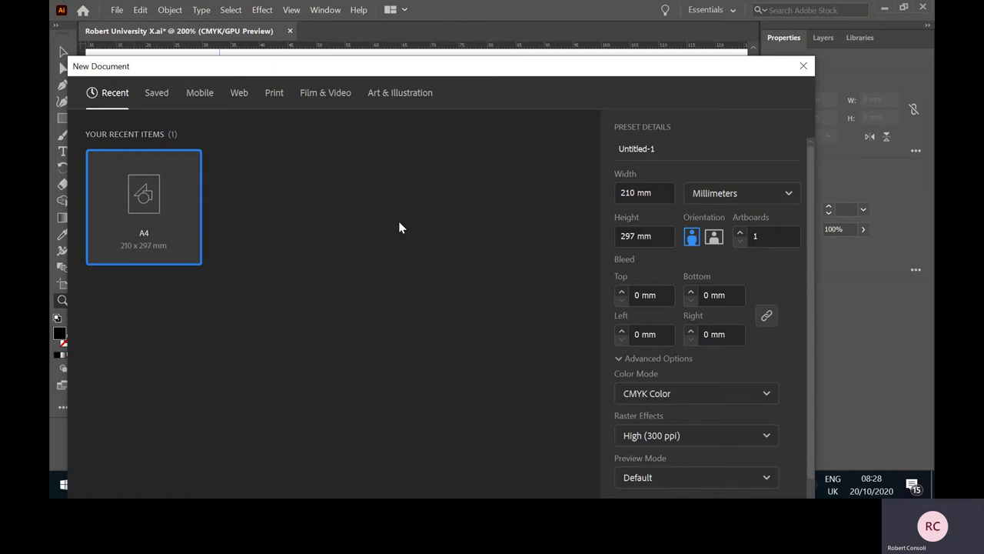
Dismiss the New Document dialog and select the grouped Graphic Design title artwork.
left_click(803, 66)
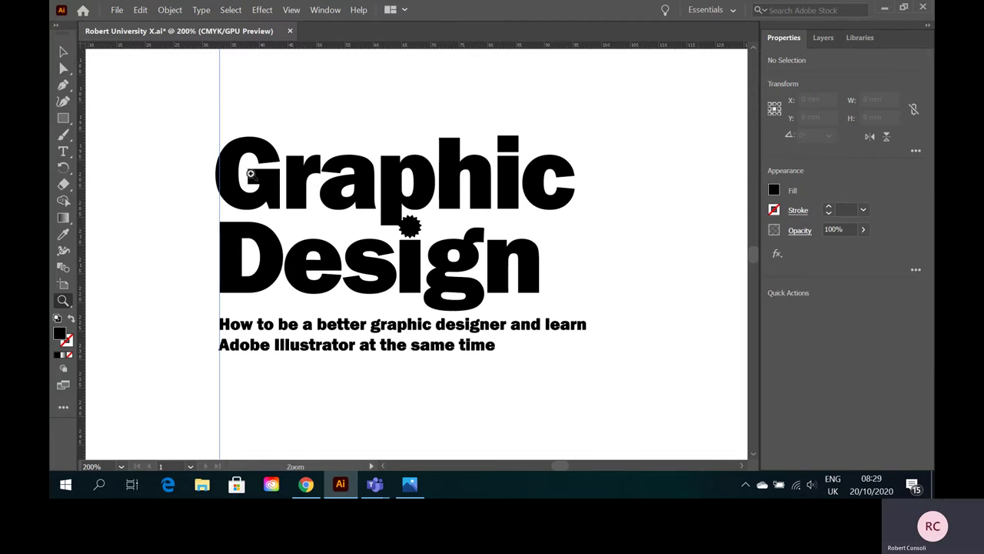
left_click(63, 52)
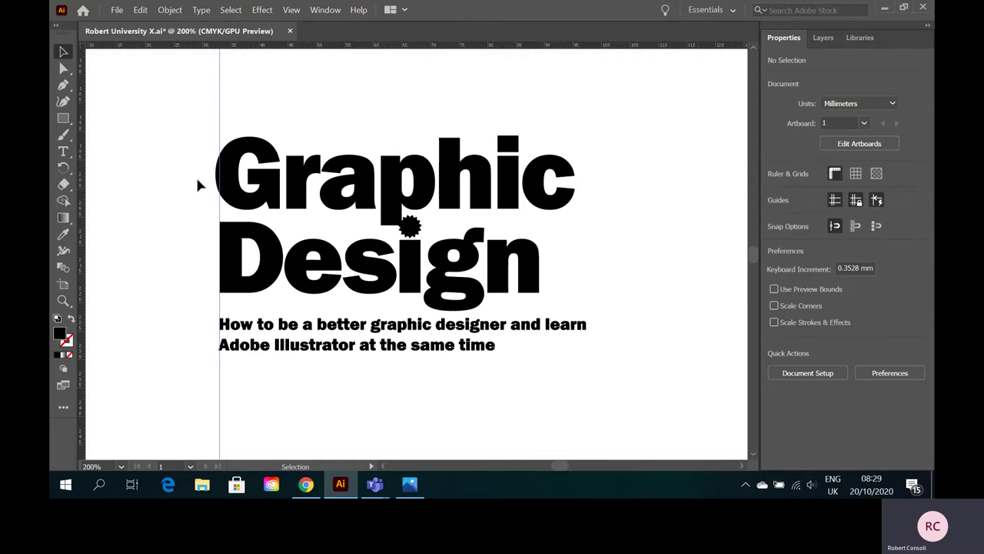
left_click(314, 182)
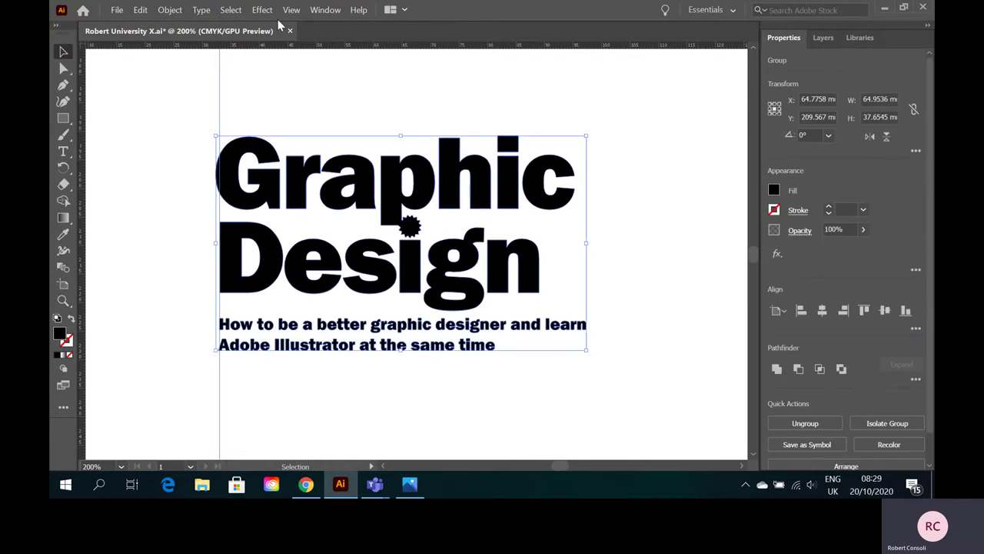
left_click(325, 10)
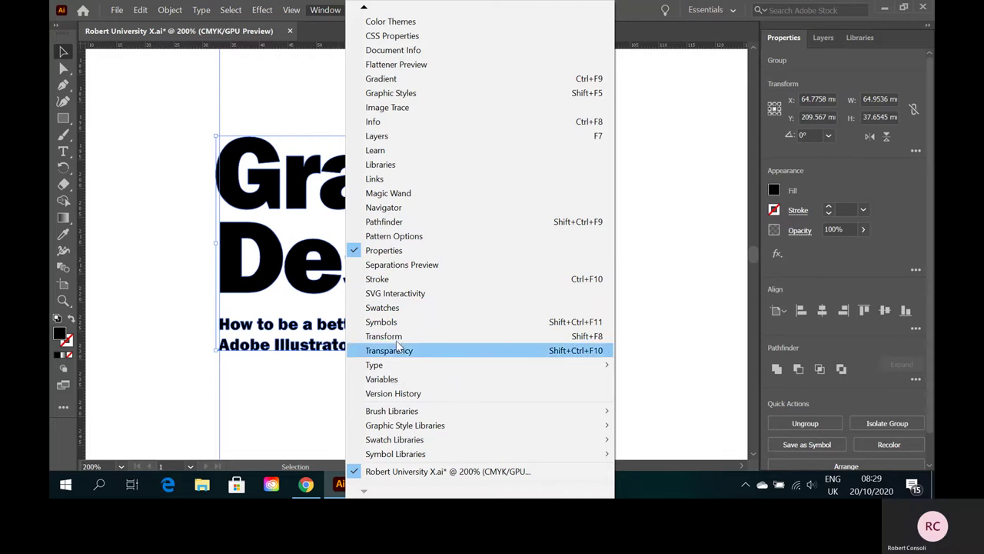
Choose Swatches from the Window menu to show the Swatches panel.
left_click(399, 308)
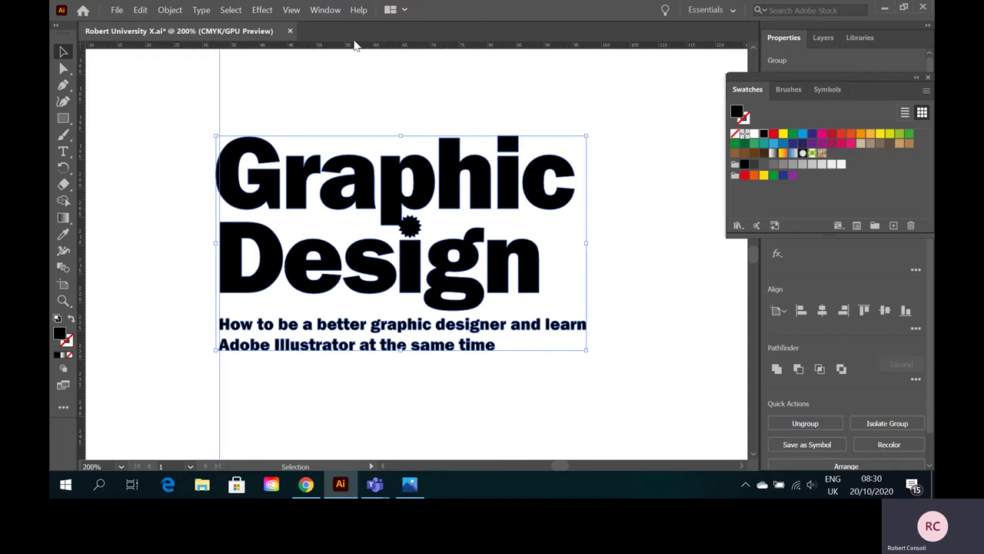
Open the PANTONE+ Solid Coated library via Window > Swatch Libraries > Color Books.
left_click(296, 10)
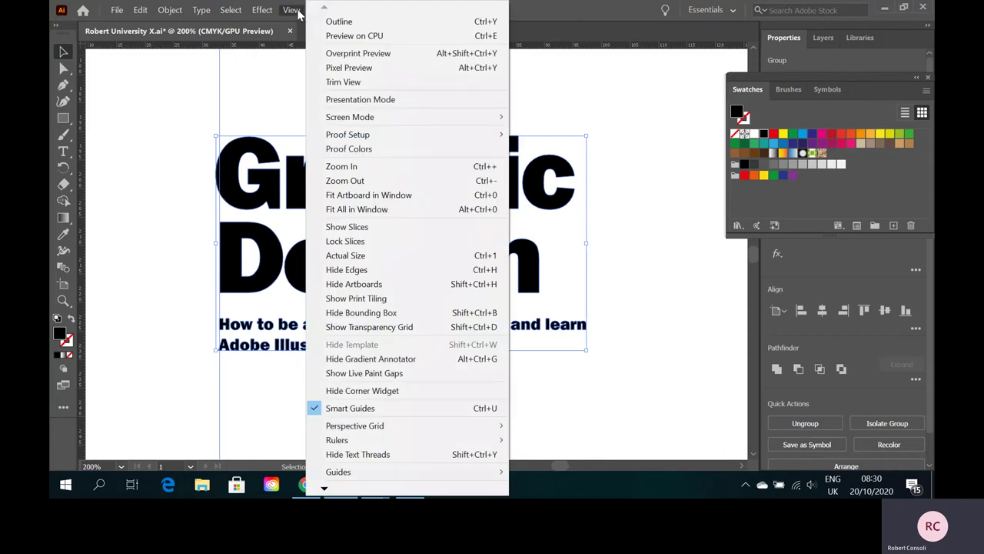
left_click(299, 11)
left_click(326, 10)
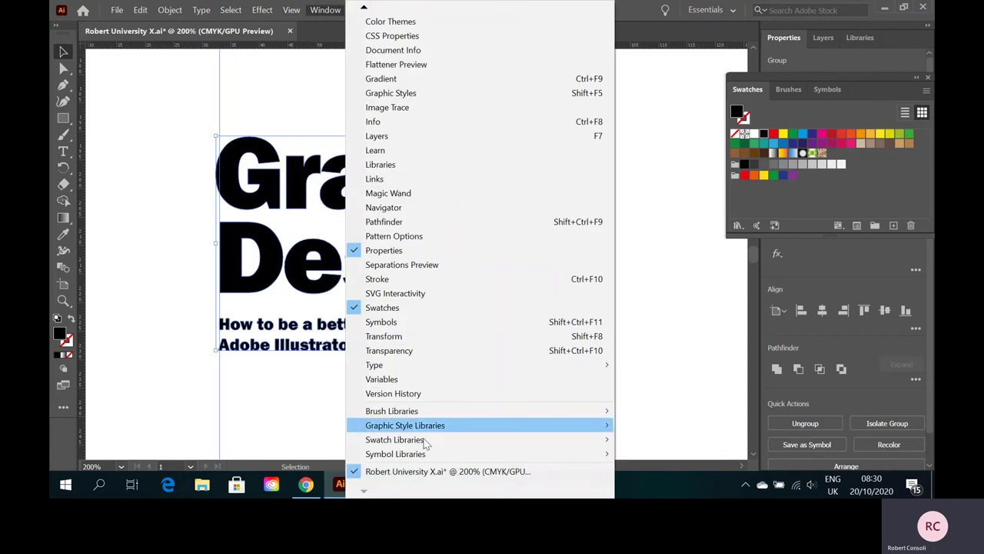
mouse_move(430, 439)
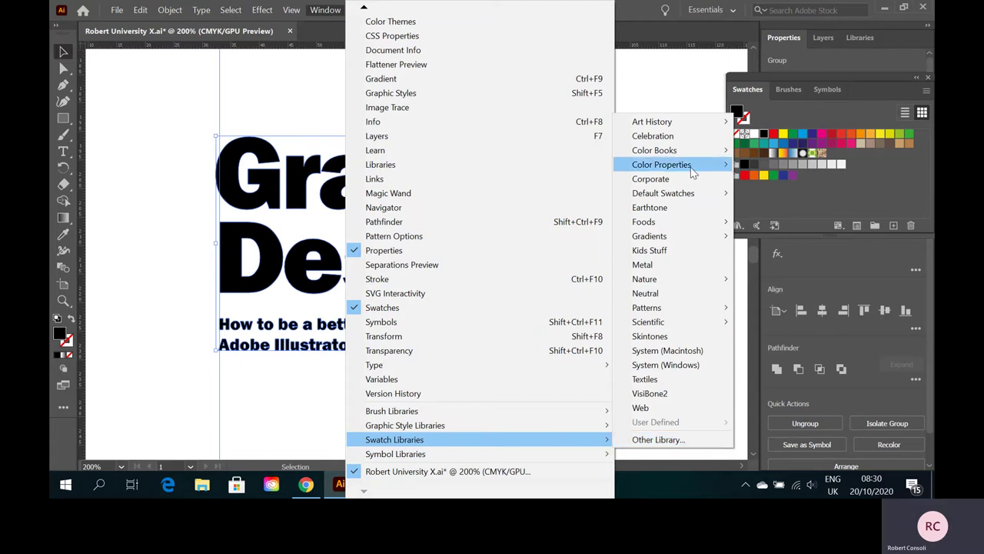
mouse_move(688, 152)
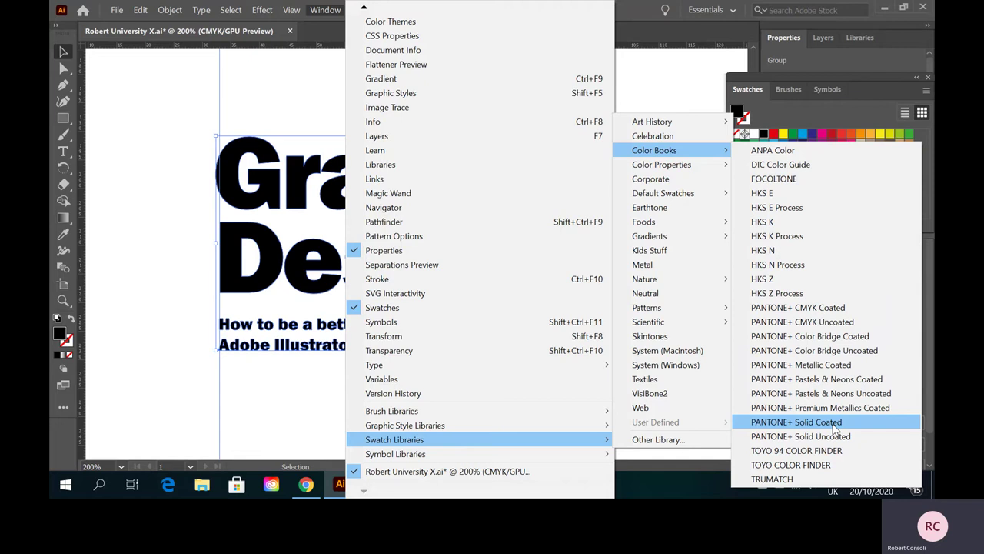
left_click(830, 423)
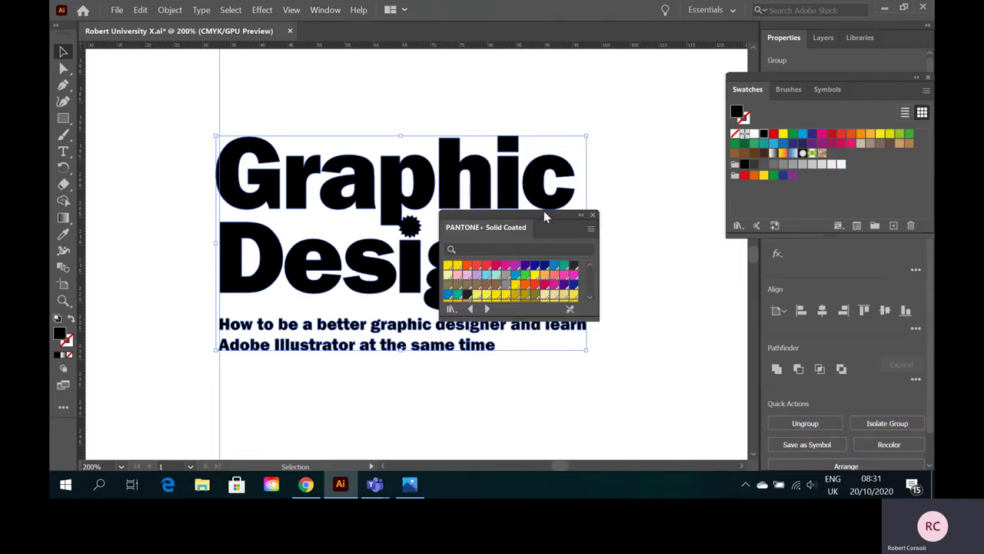
Move the PANTONE+ Solid Coated panel off the lettering, enlarge it to show every swatch, and reposition it.
left_click_drag(544, 211, 356, 70)
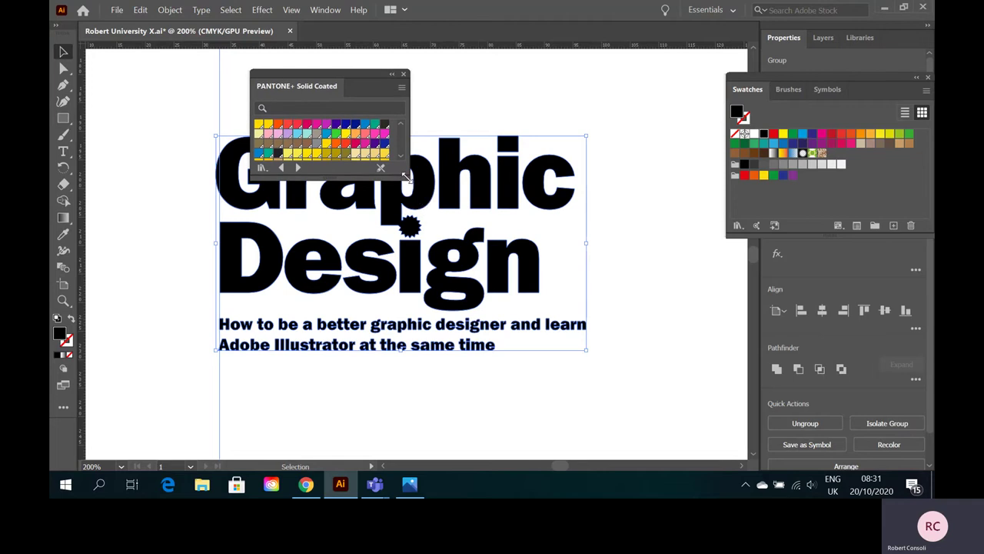
left_click_drag(406, 177, 721, 454)
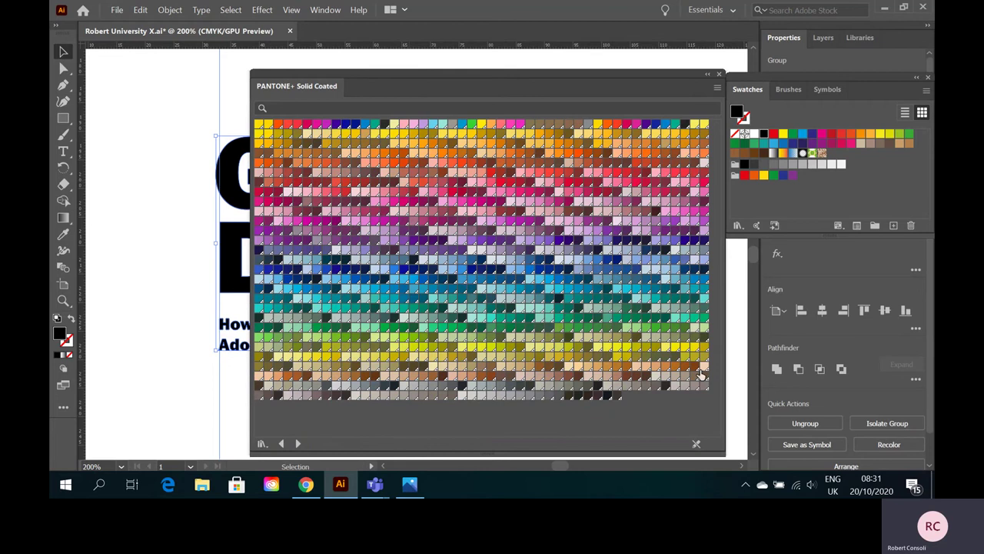
left_click_drag(523, 88, 412, 74)
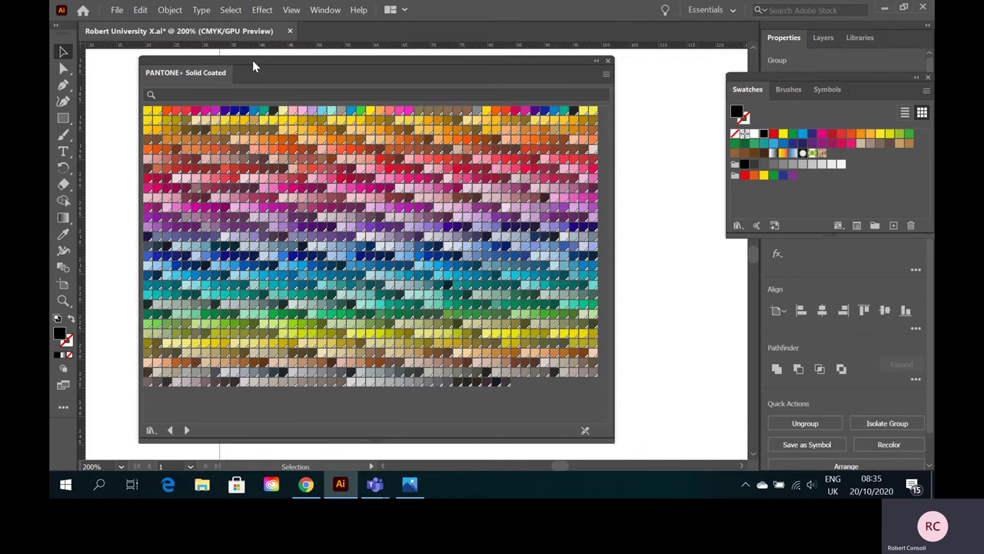
Move the PANTONE+ Solid Coated library aside and select the Graphic Design headline and subtitle group.
left_click_drag(254, 67, 557, 83)
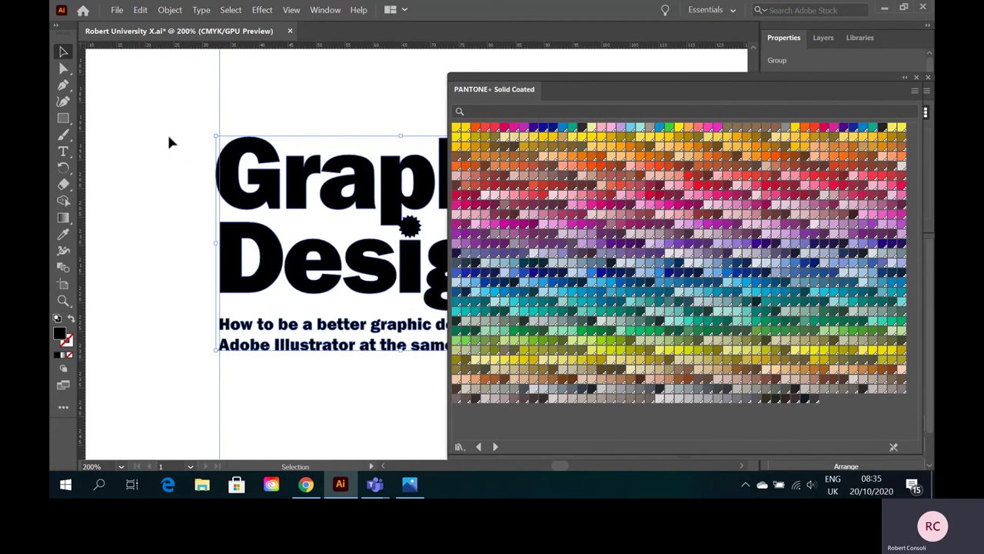
left_click(162, 127)
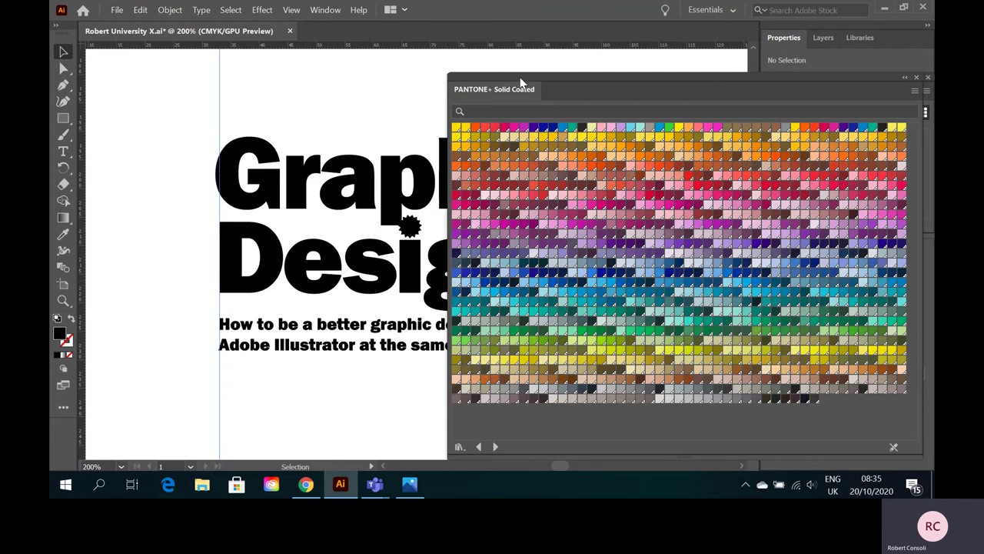
left_click_drag(525, 82, 676, 91)
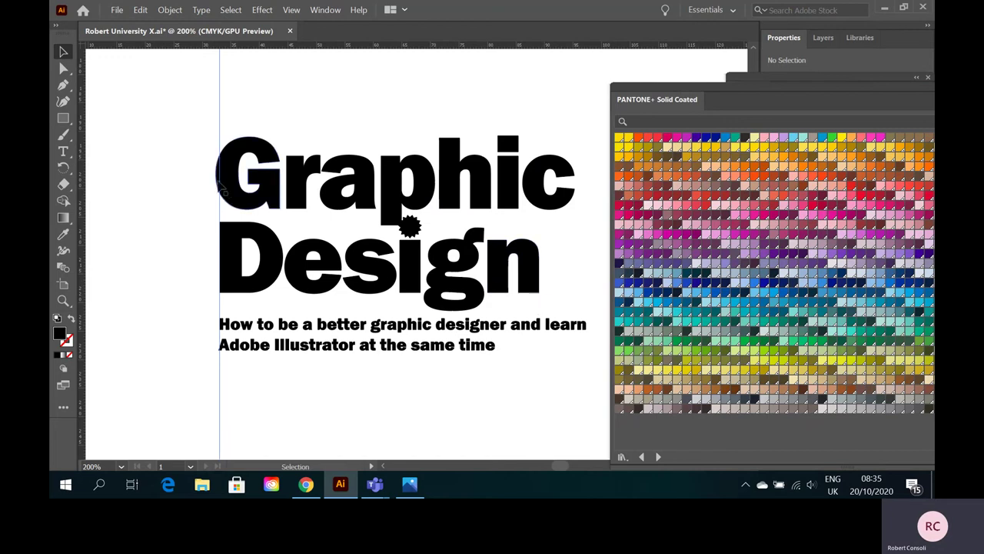
left_click(241, 191)
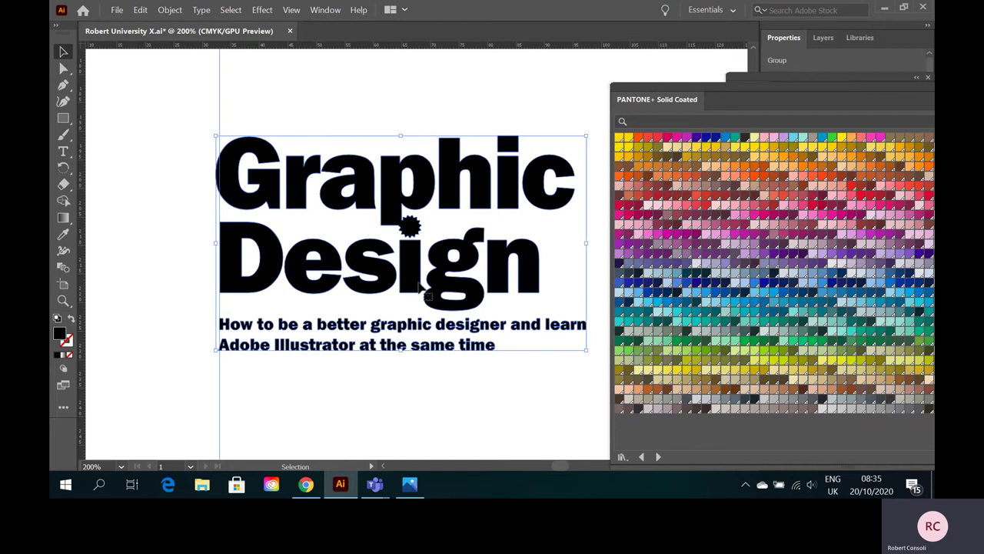
Apply a dark blue Pantone swatch to the headline group and move the library off the artwork.
left_click(707, 141)
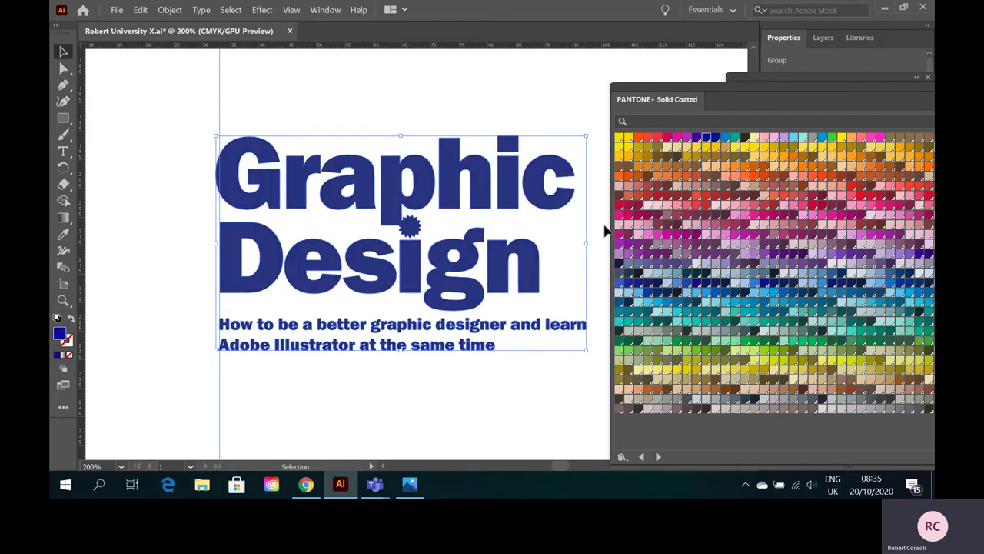
left_click_drag(731, 93, 263, 381)
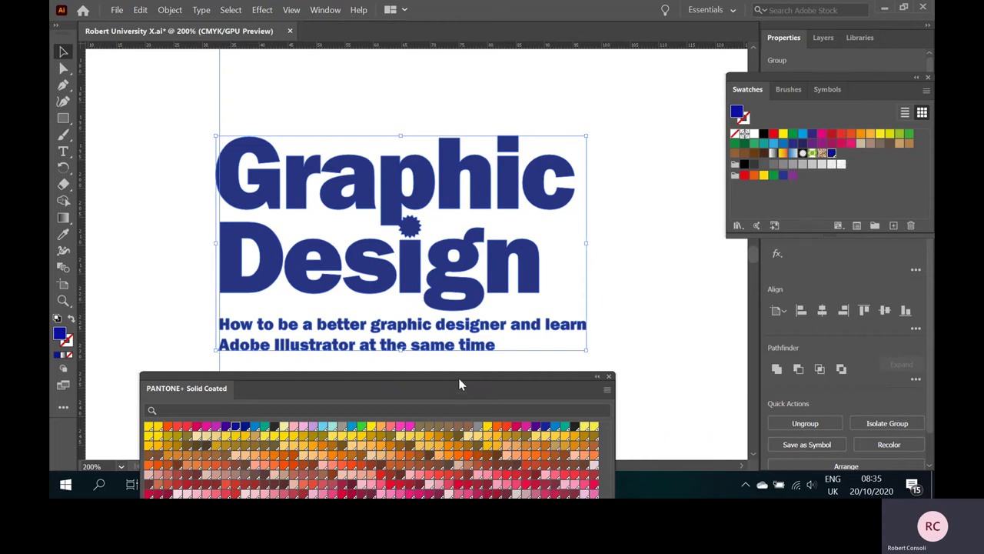
left_click_drag(459, 383, 465, 89)
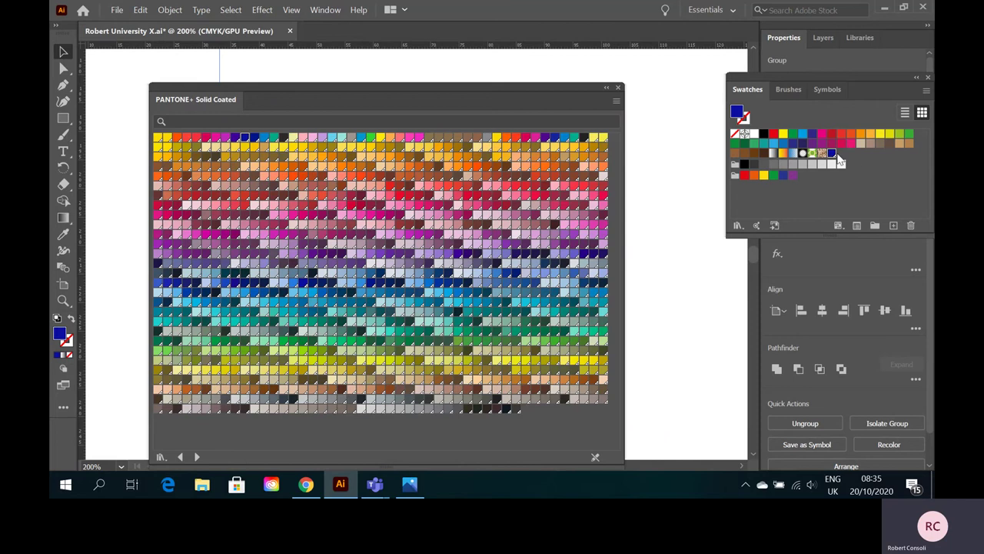
left_click_drag(479, 91, 588, 343)
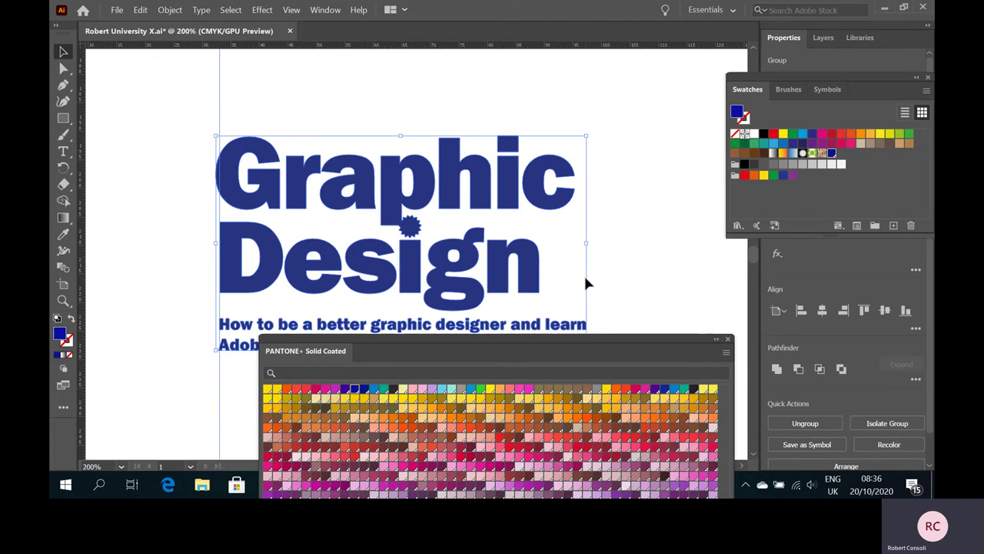
Ungroup the blue Graphic Design artwork and select the letter p on its own.
left_click(594, 216)
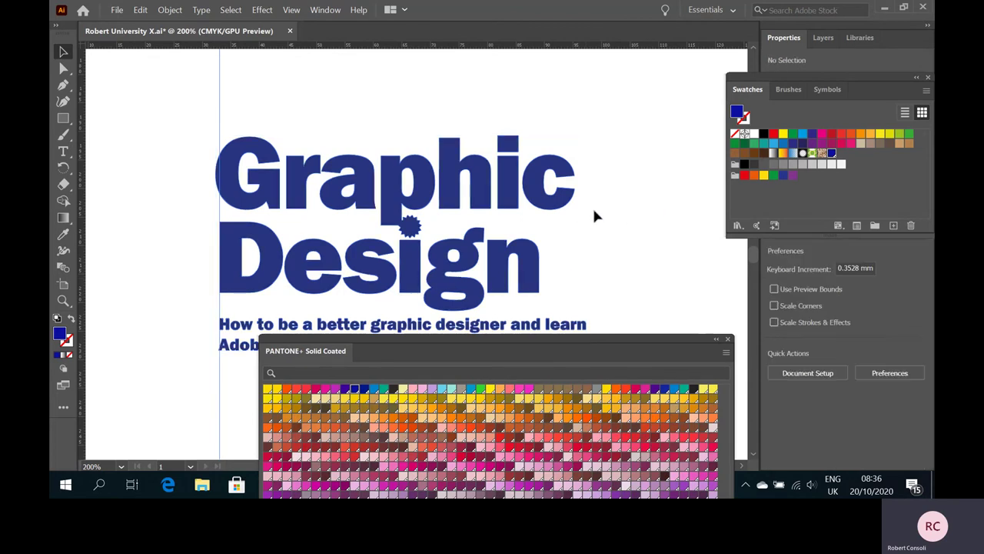
left_click(409, 269)
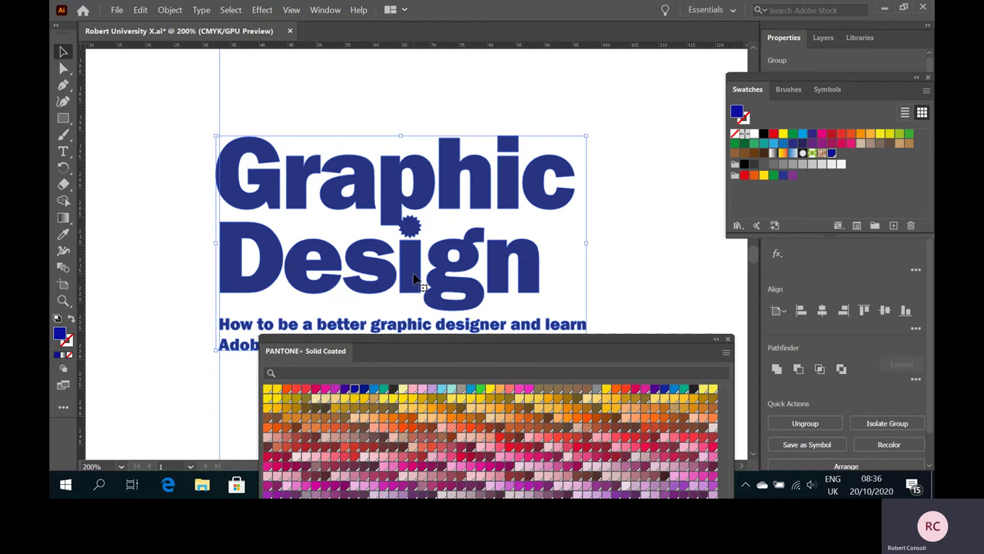
right_click(411, 264)
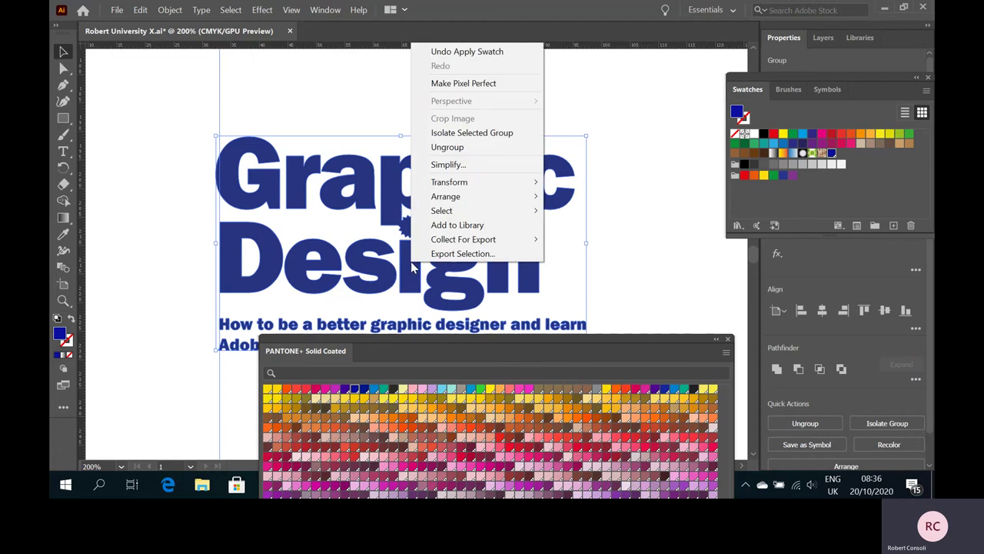
left_click(454, 147)
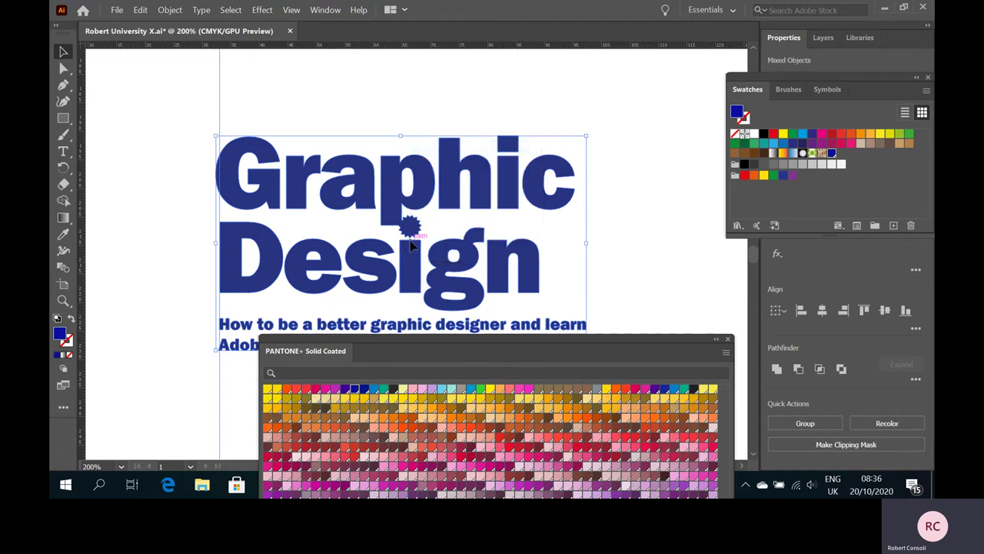
right_click(409, 269)
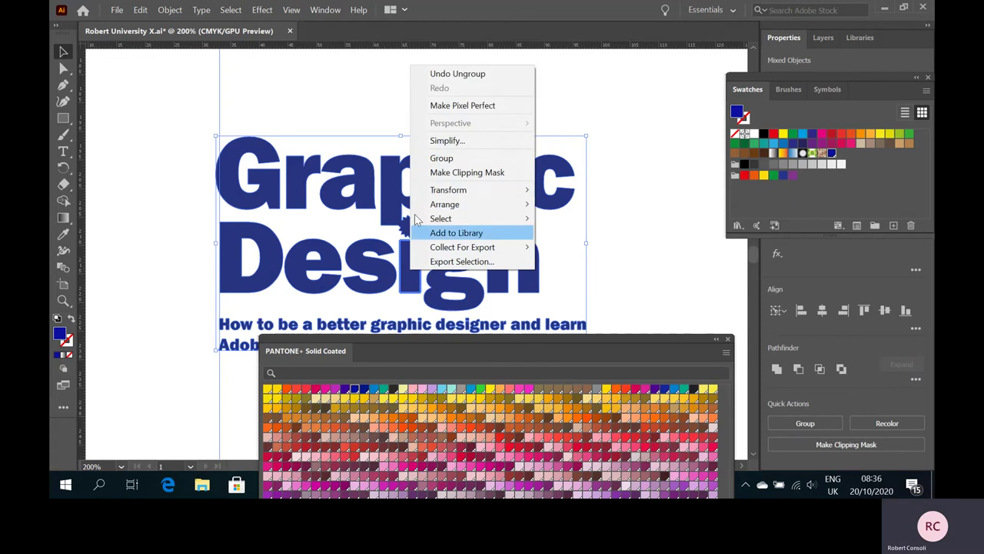
left_click(484, 215)
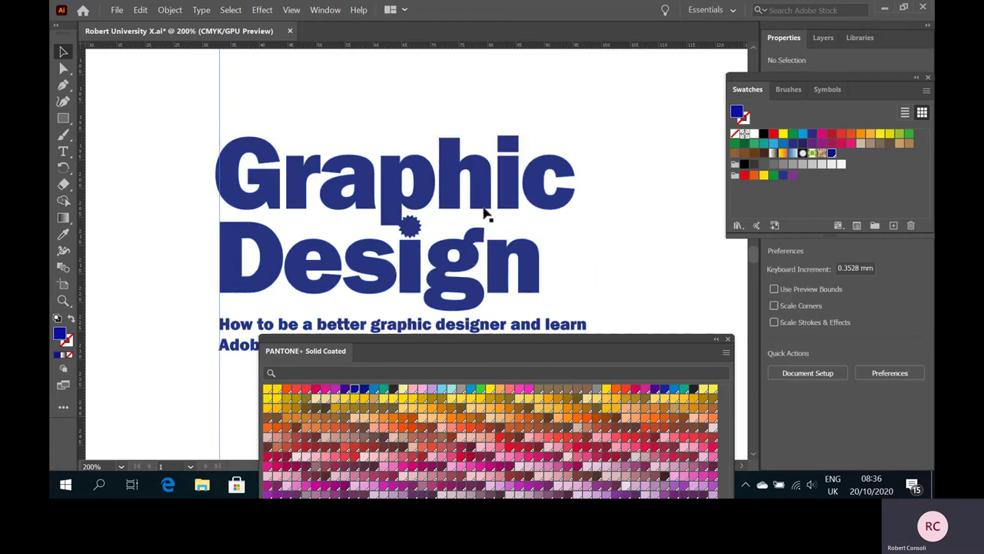
left_click(415, 253)
left_click(406, 221)
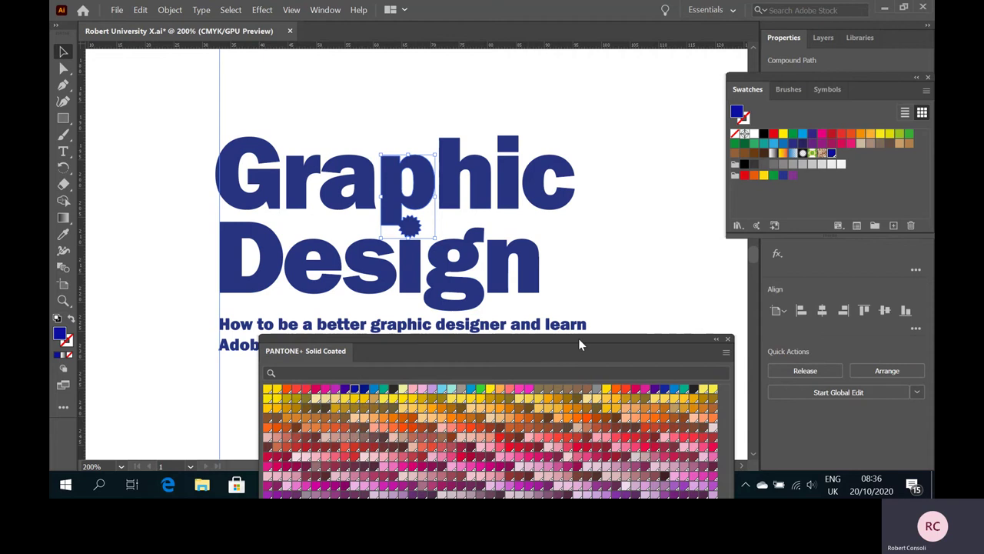
Fill the letter p and its starburst with a light orange Pantone swatch, then deselect.
left_click_drag(584, 344, 531, 176)
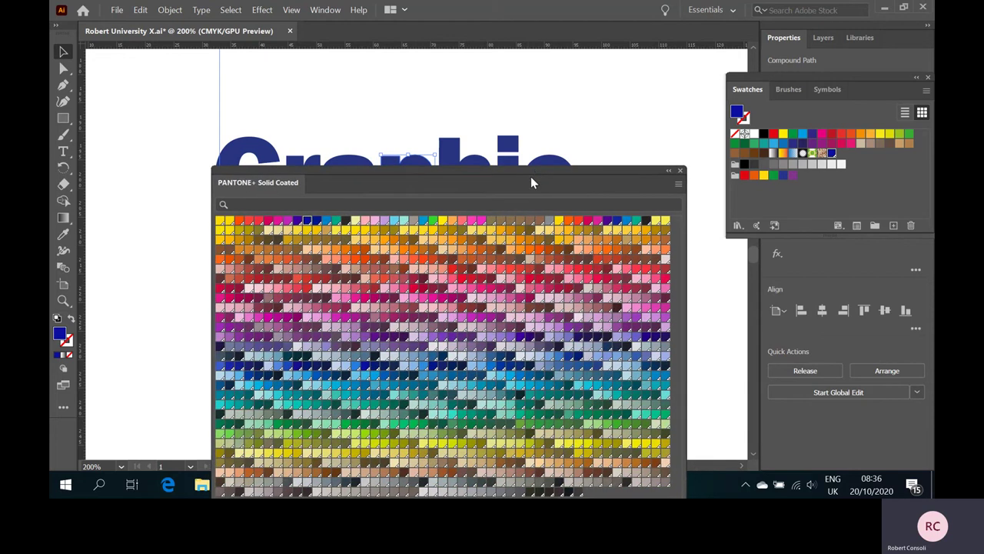
left_click(374, 242)
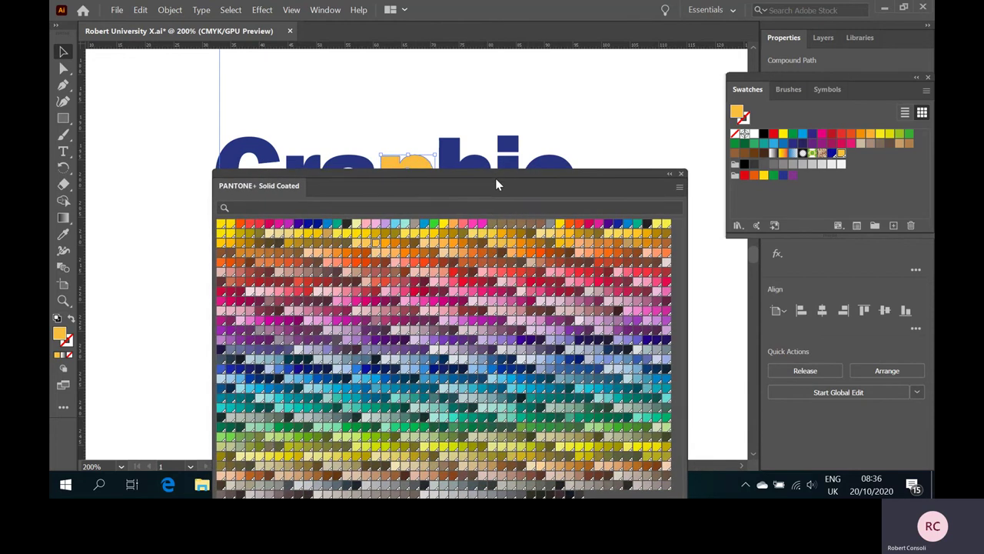
left_click_drag(495, 178, 539, 353)
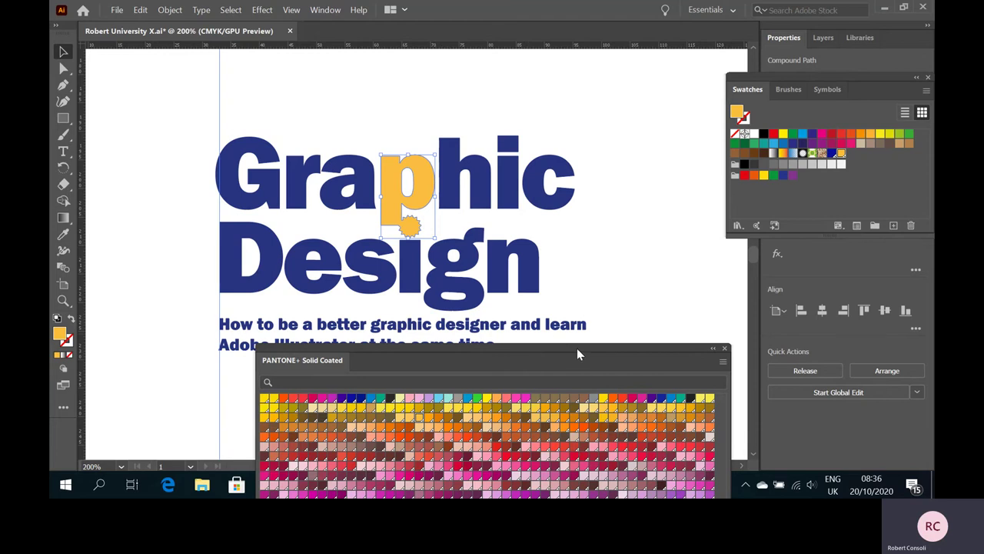
left_click_drag(577, 352, 465, 84)
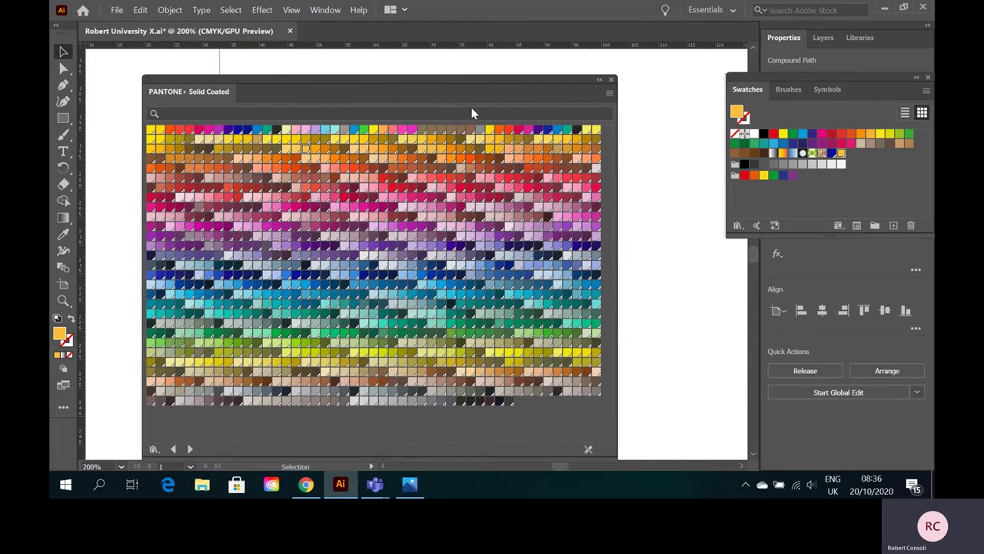
left_click(329, 75)
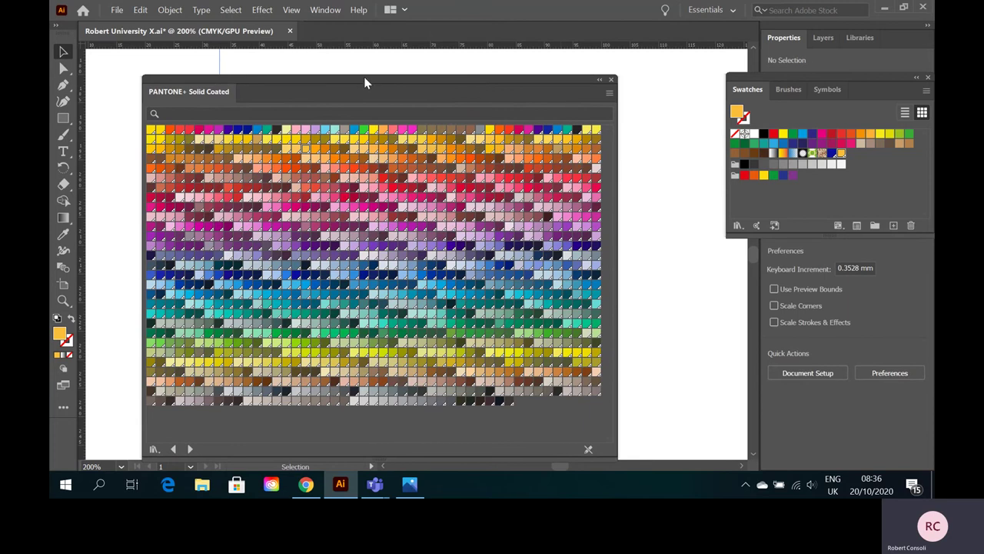
left_click_drag(345, 84, 698, 97)
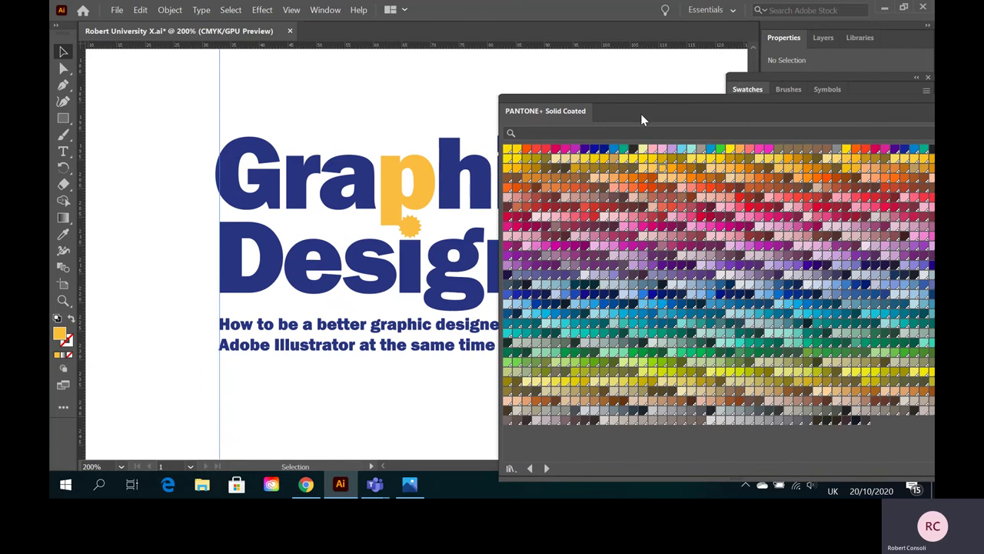
left_click_drag(636, 100, 370, 79)
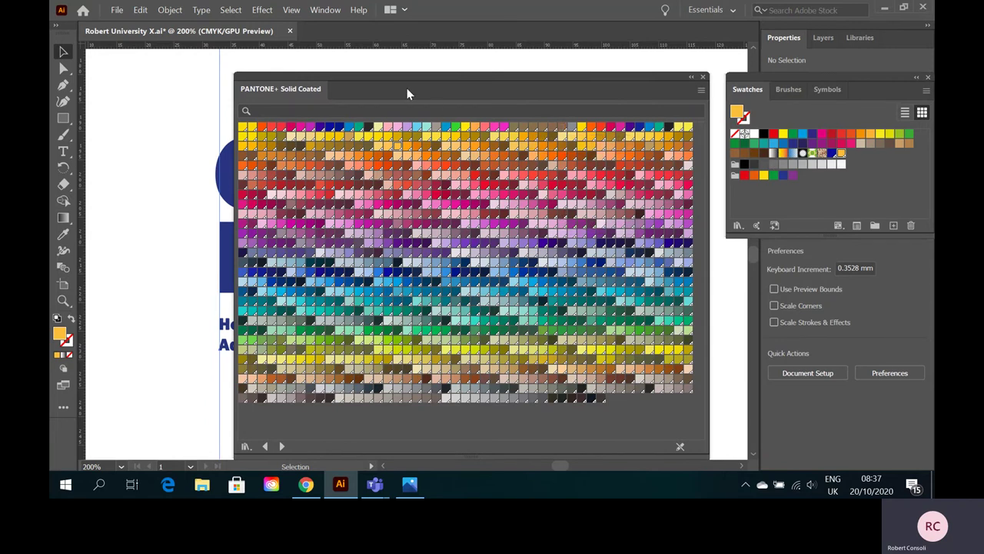
left_click_drag(396, 76, 432, 257)
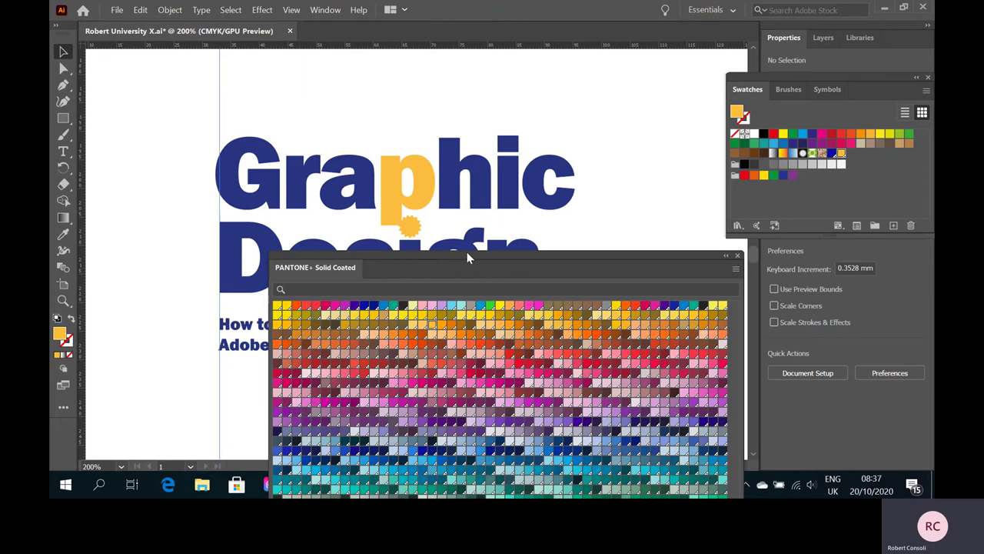
left_click_drag(468, 262, 402, 86)
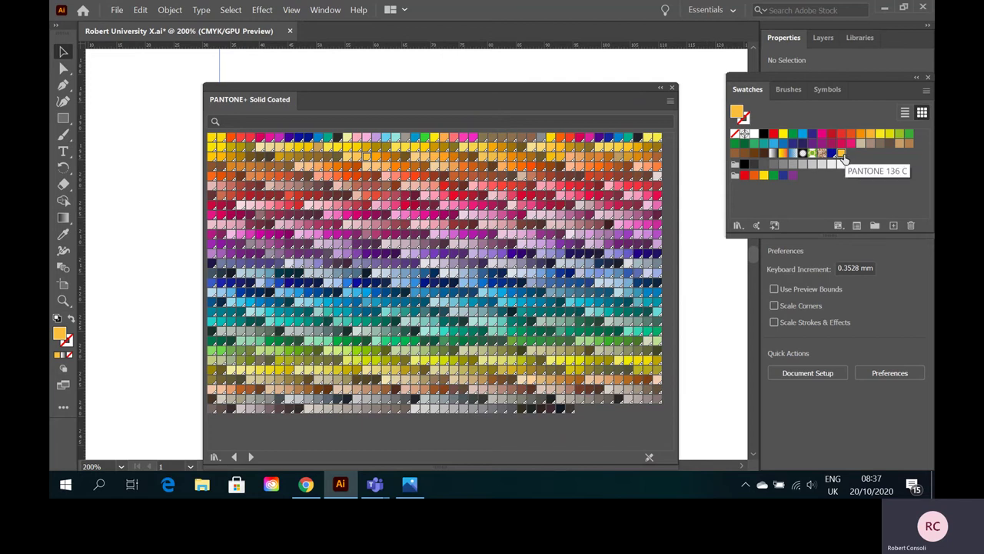
left_click_drag(548, 99, 550, 77)
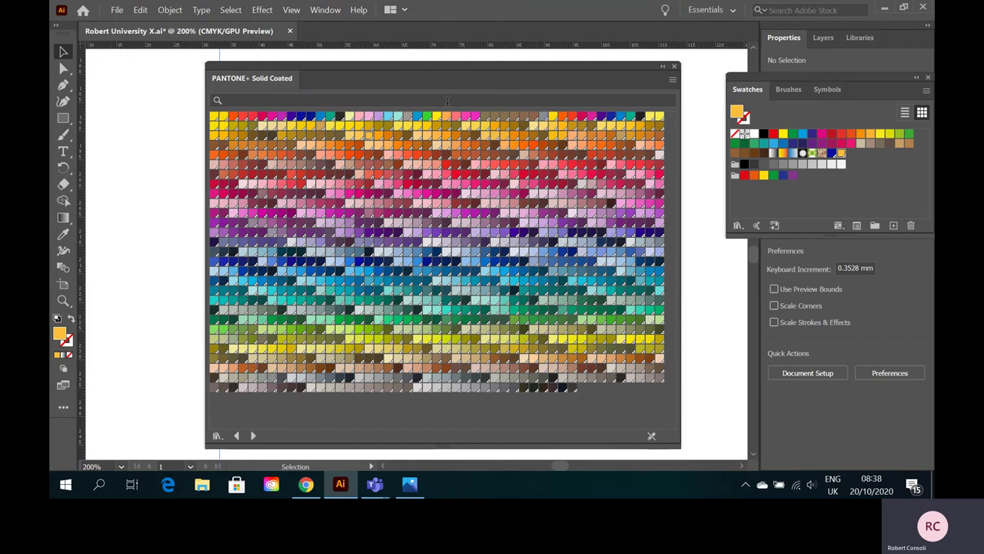
left_click_drag(434, 76, 603, 80)
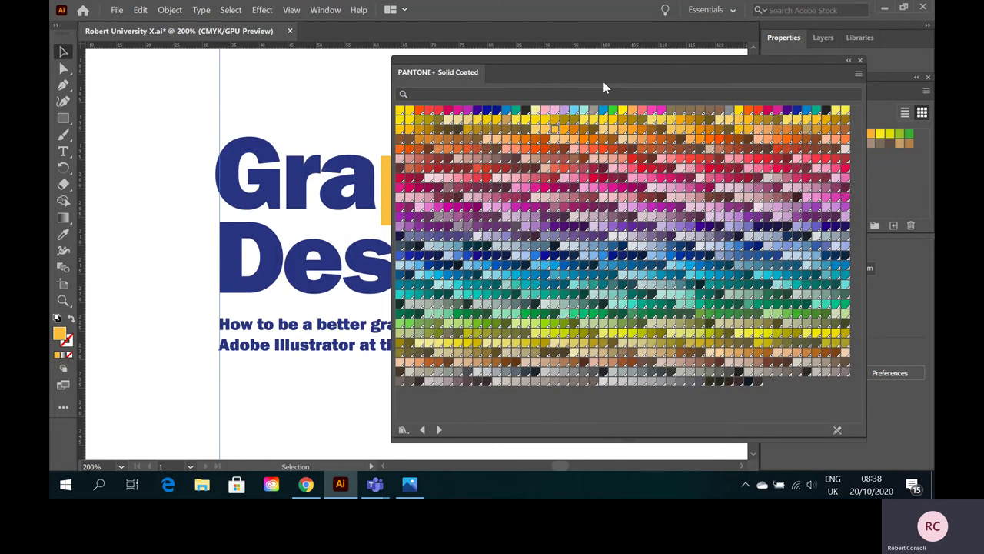
Colour the letter a lavender PANTONE 524 C and the letter r light periwinkle.
left_click(333, 200)
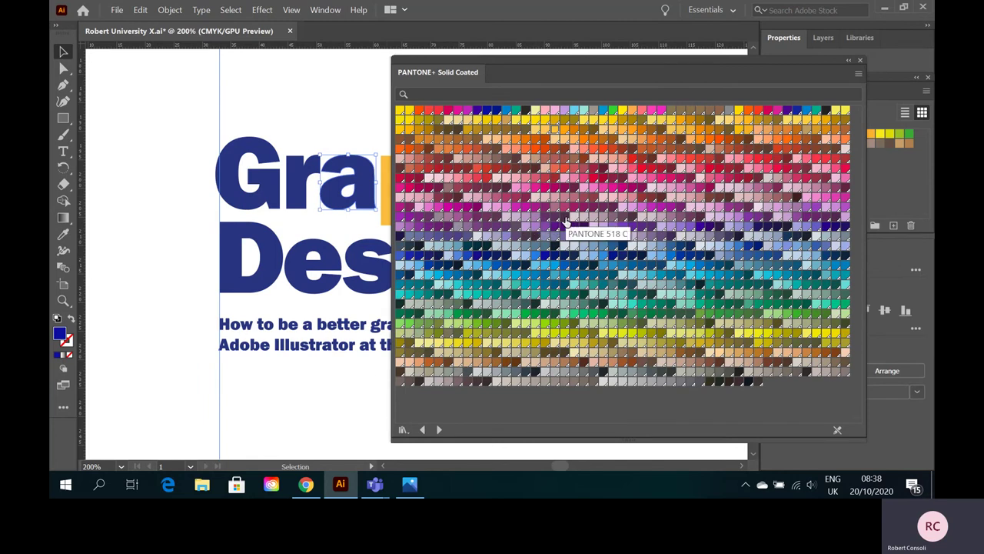
left_click(507, 223)
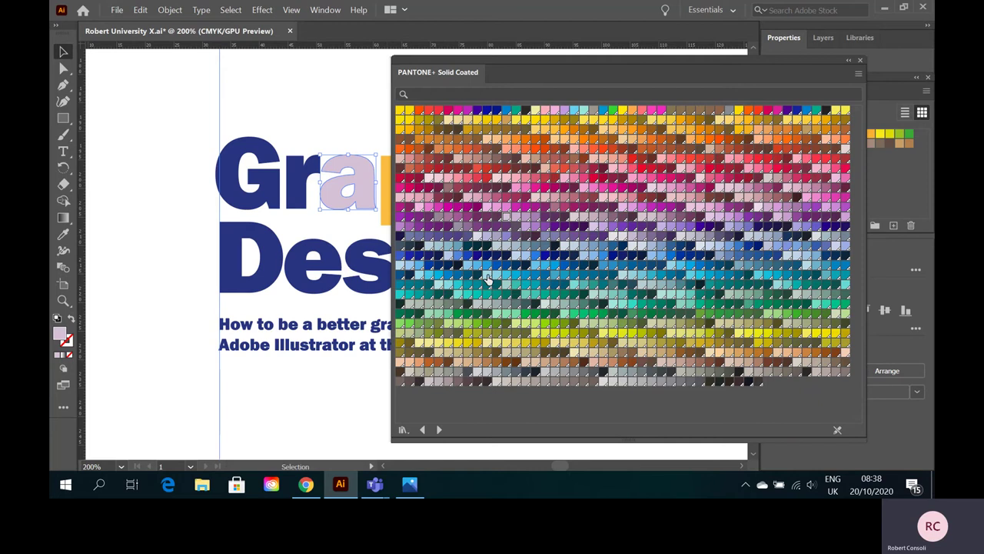
left_click(299, 196)
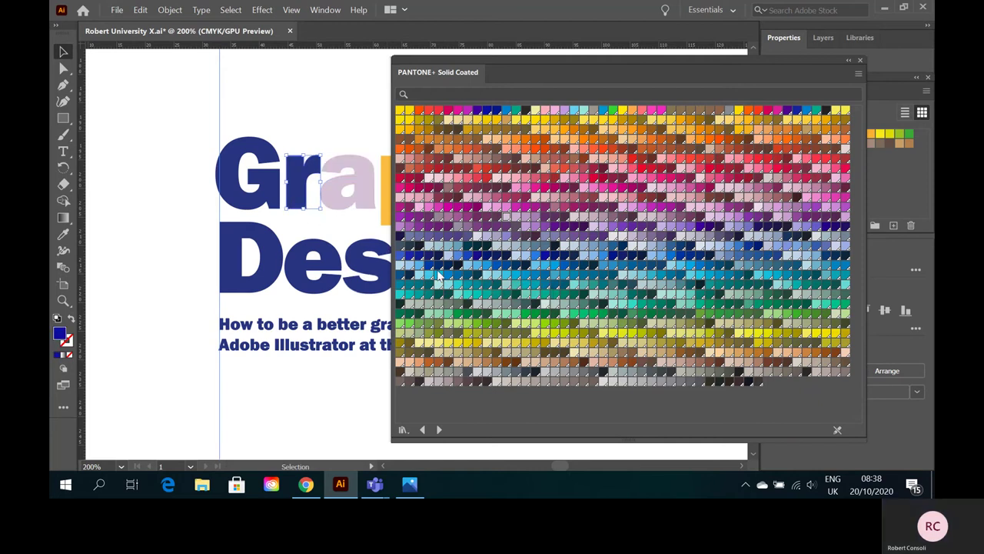
left_click(448, 255)
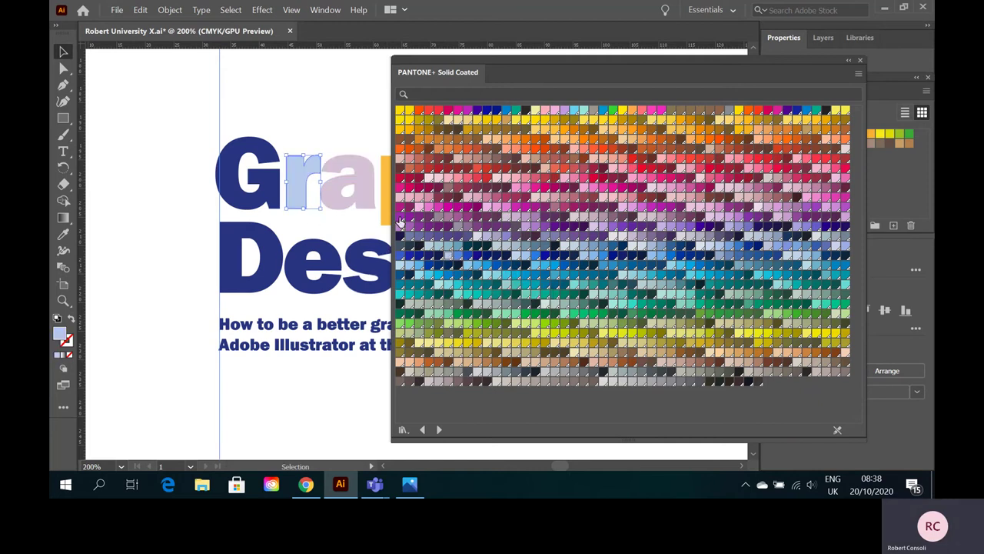
left_click(341, 110)
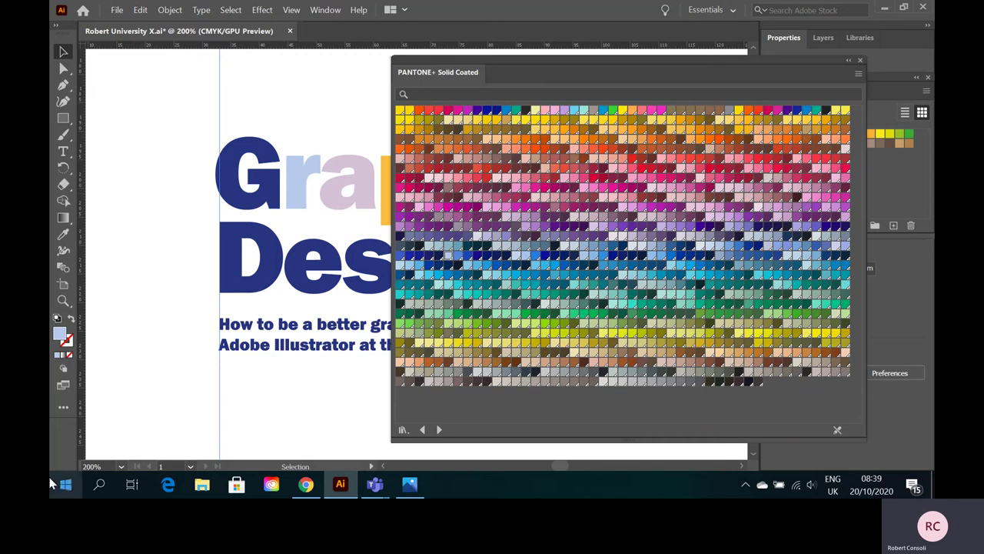
Search Google Images for 'forest' in a new Chrome tab.
left_click(306, 484)
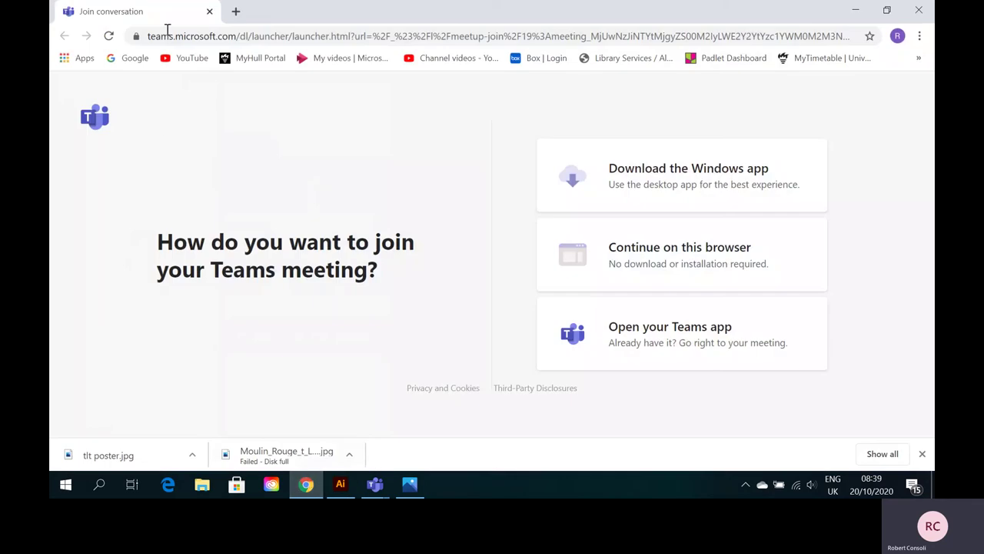
left_click(237, 11)
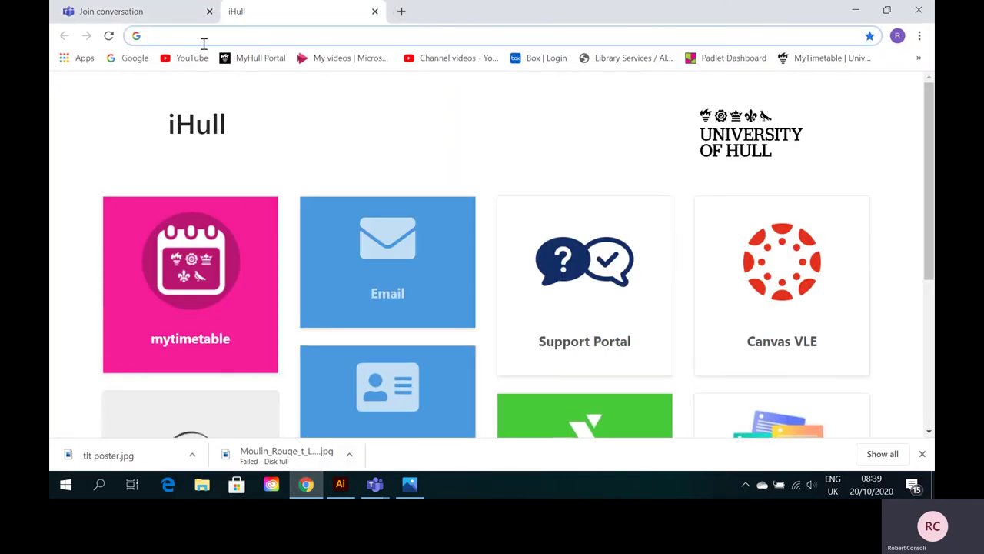
left_click(143, 60)
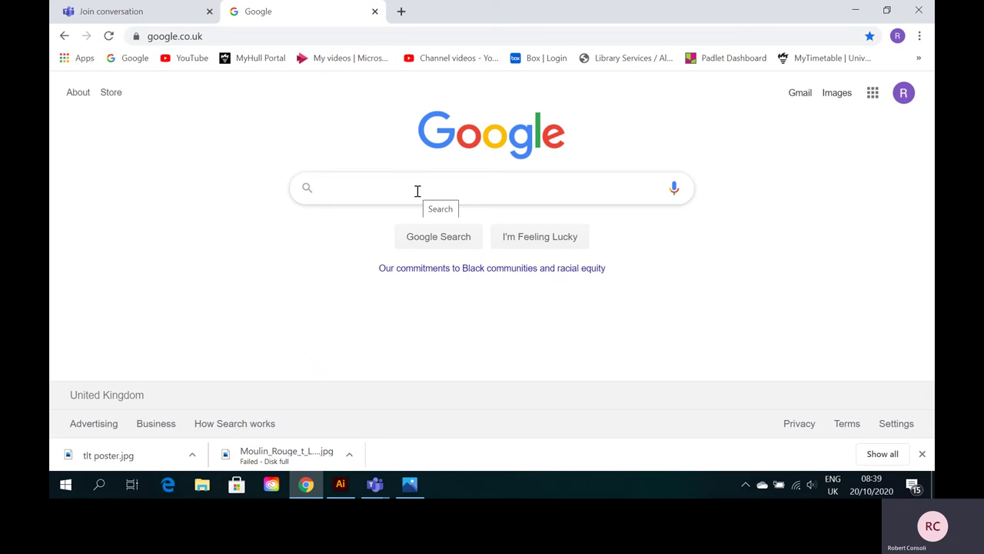
type("forest")
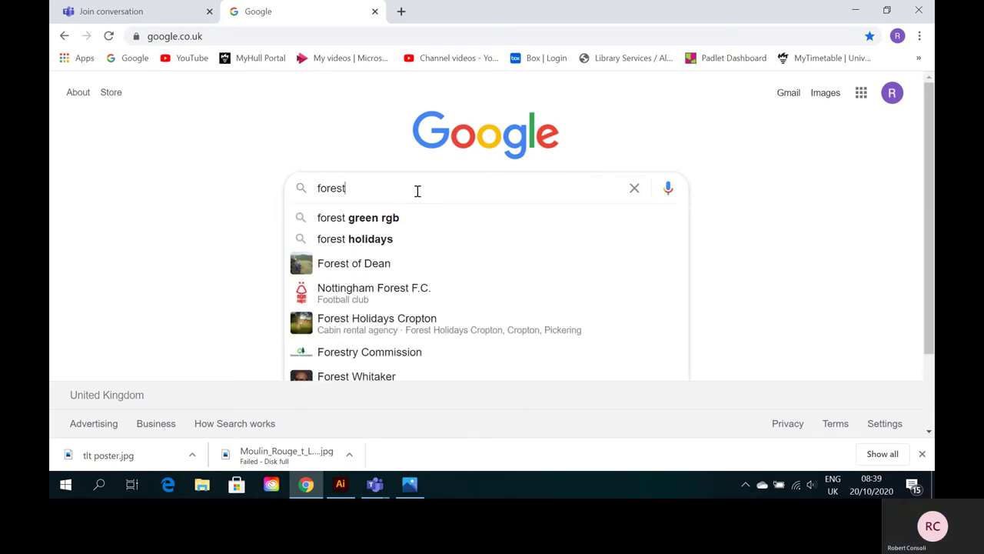
key("Return")
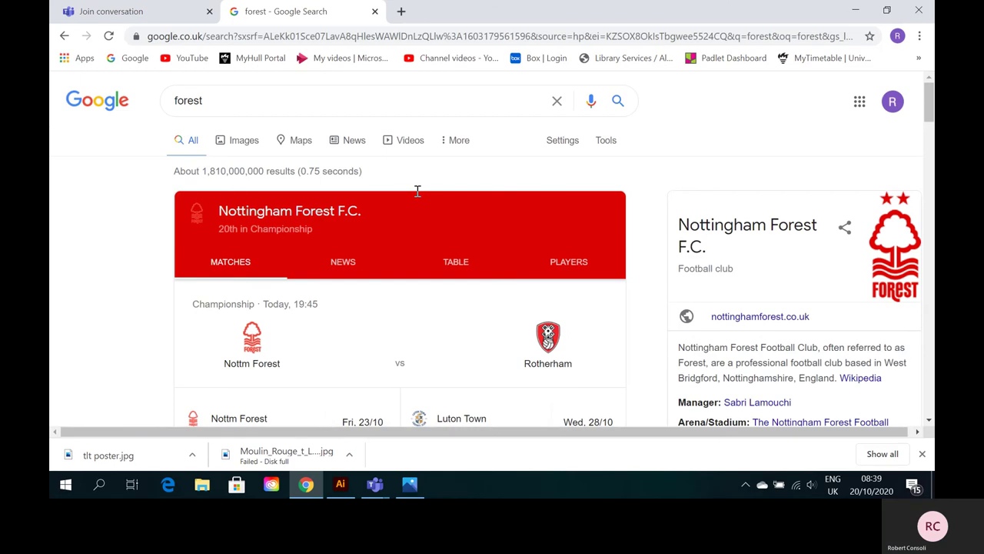
left_click(240, 141)
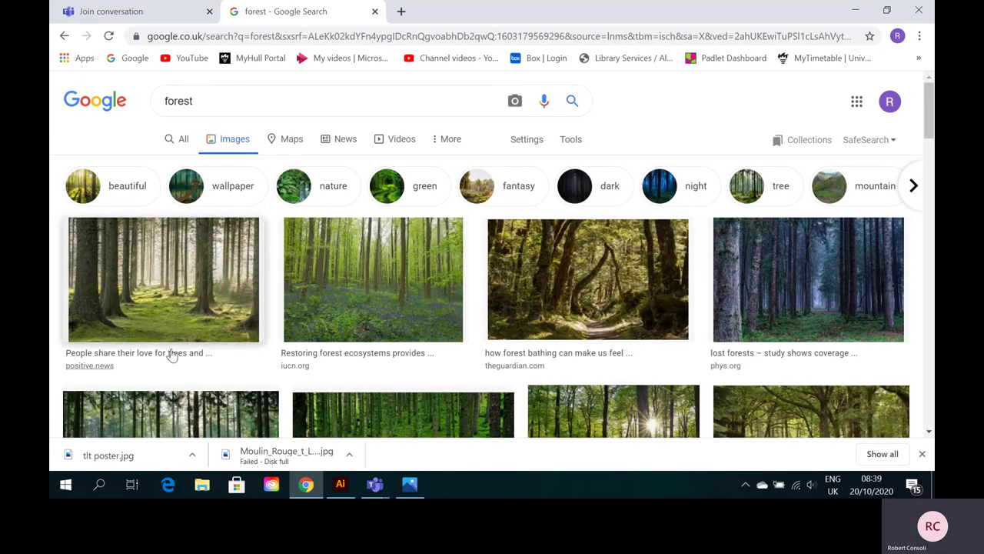
Save the first forest photo as 'forest' in C:\AAA Files\Adobe Videos.
right_click(166, 276)
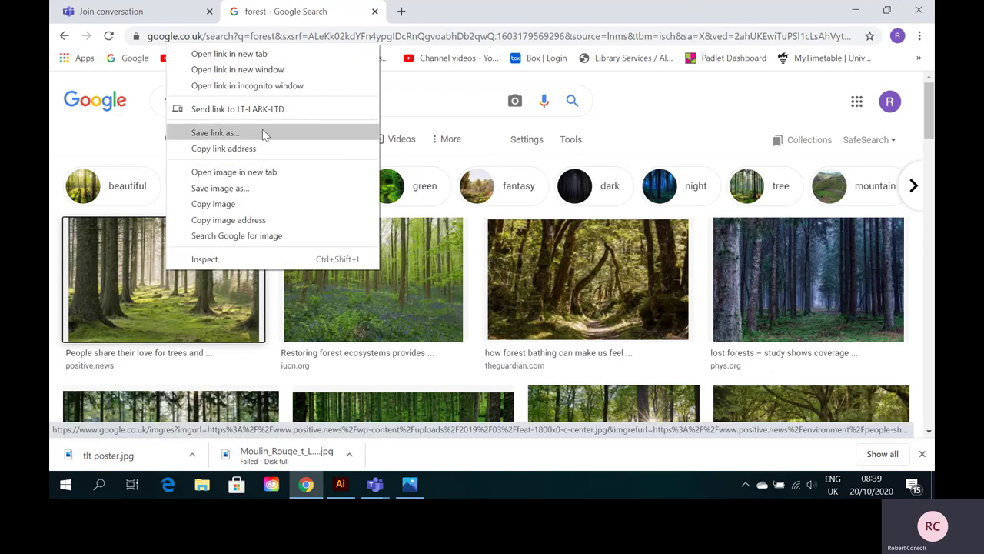
left_click(238, 191)
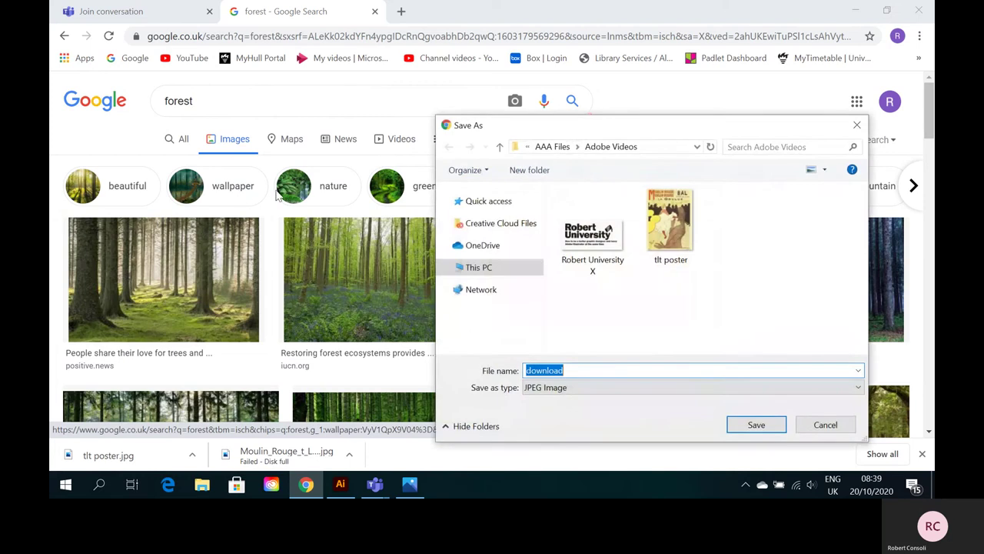
scroll(534, 228, "down", 2)
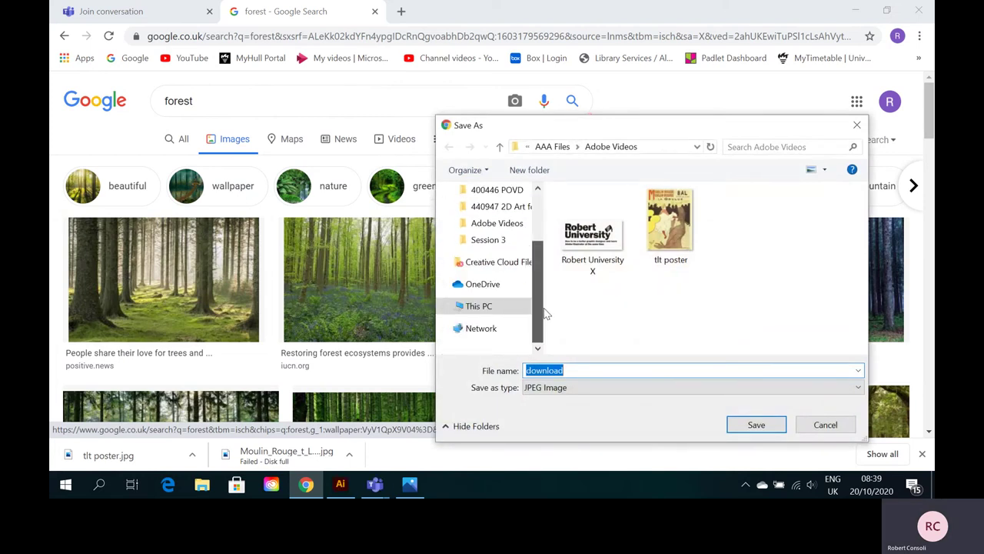
left_click(449, 306)
scroll(491, 229, "down", 3)
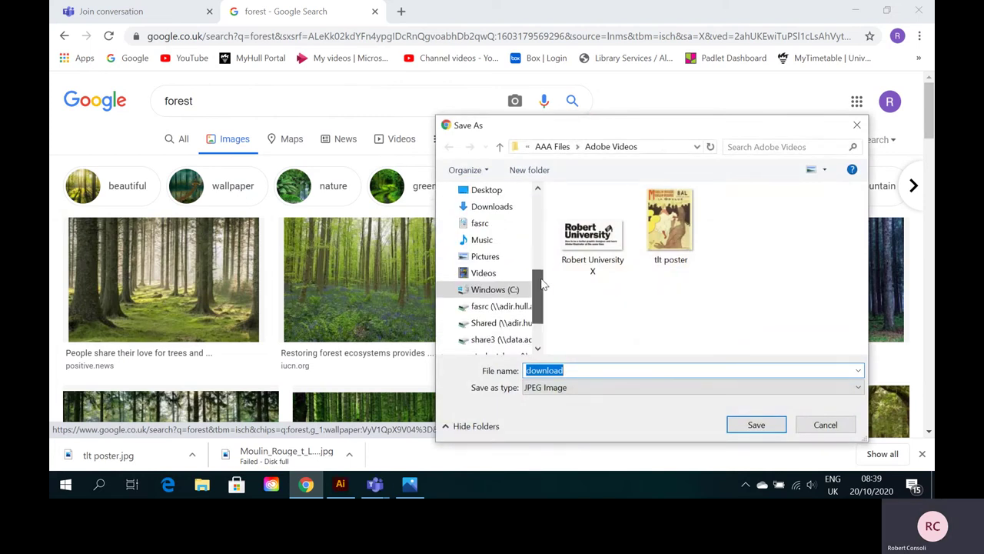
left_click(490, 225)
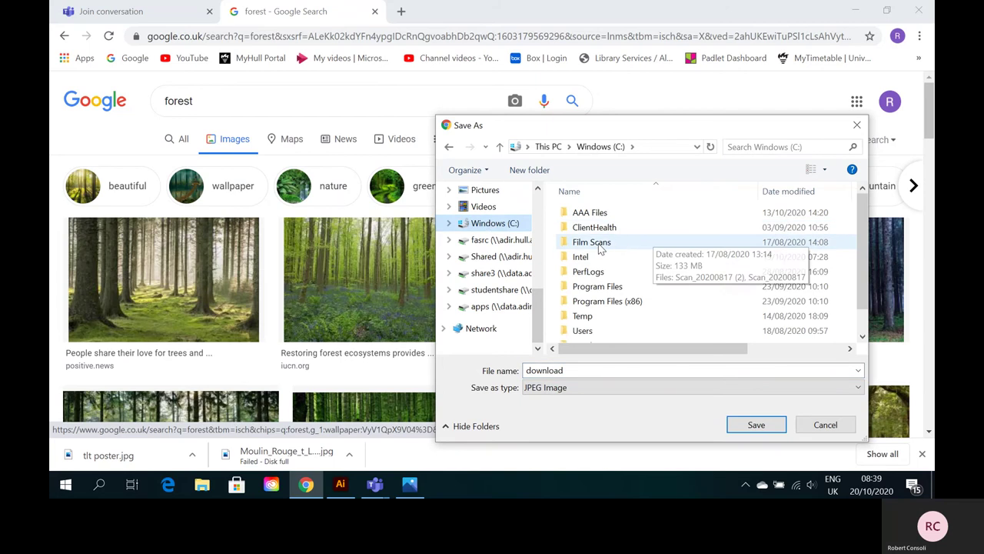
double_click(586, 217)
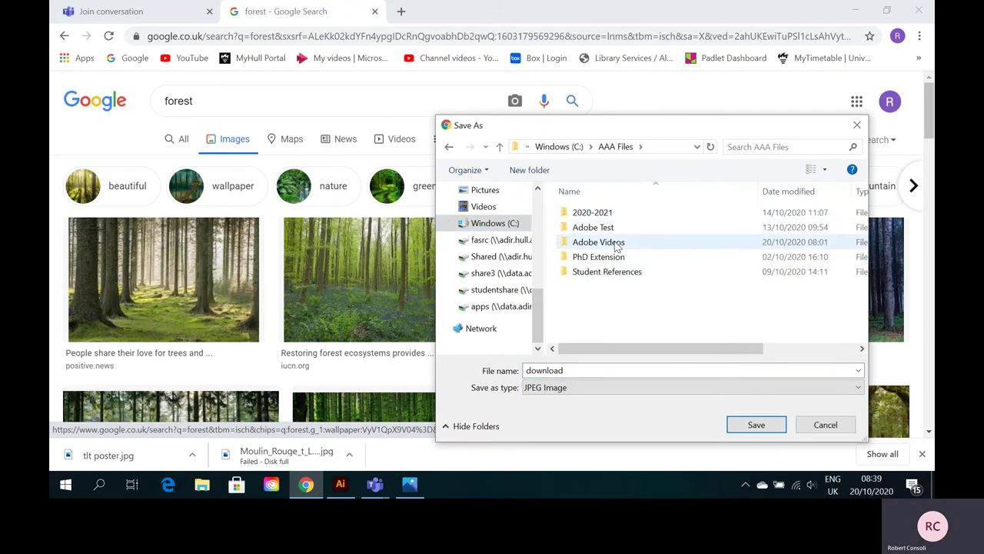
double_click(615, 242)
double_click(594, 372)
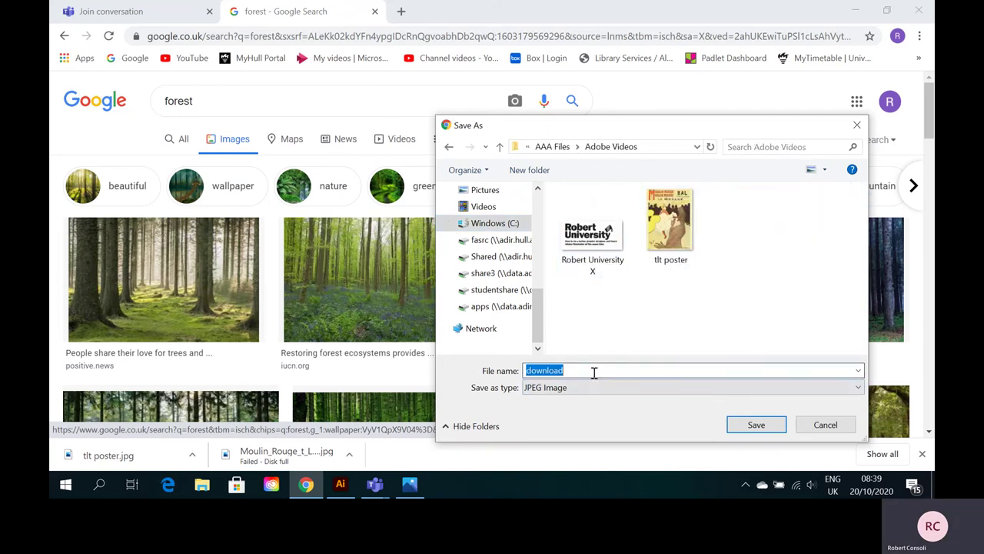
type("fo")
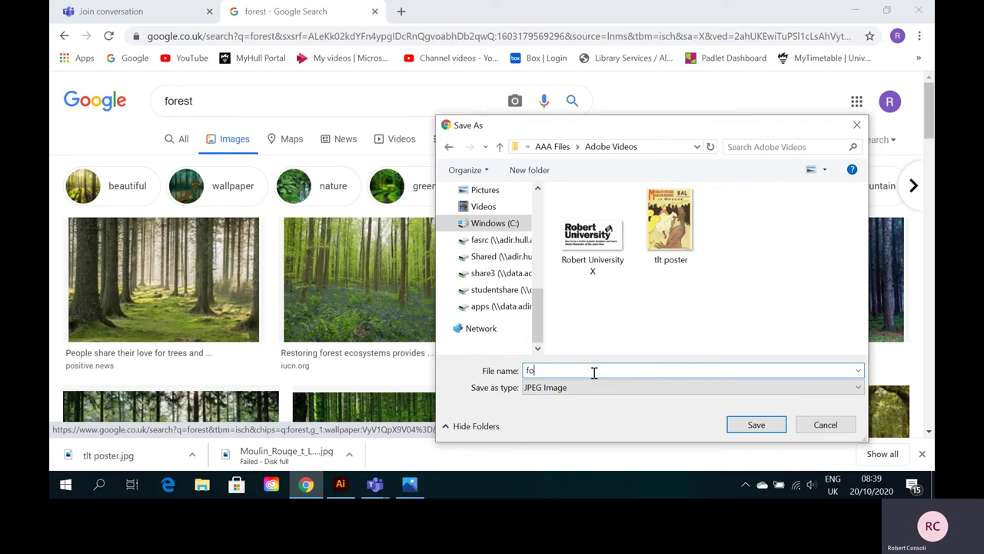
type("rest")
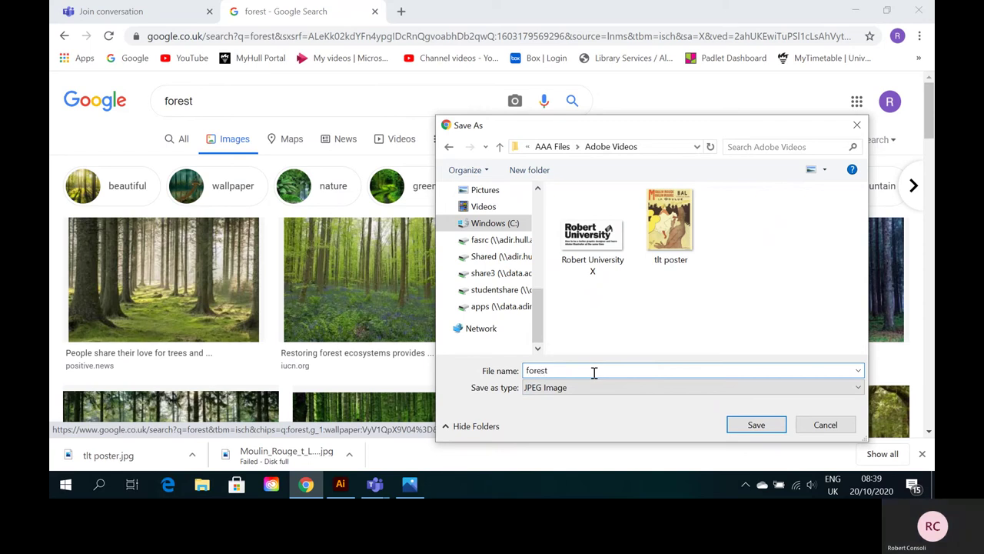
left_click(769, 429)
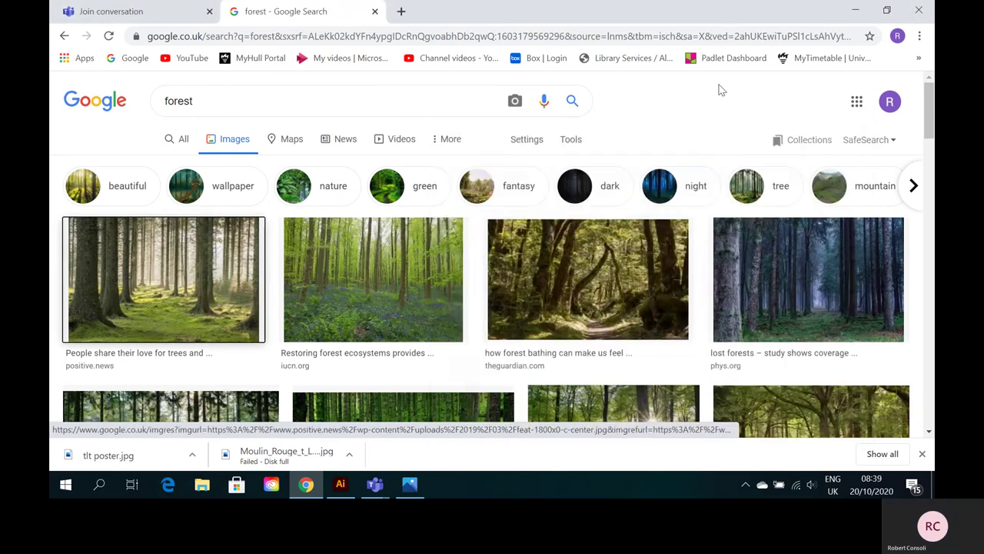
Place the forest photo into the poster and move it up over the heading.
left_click(857, 8)
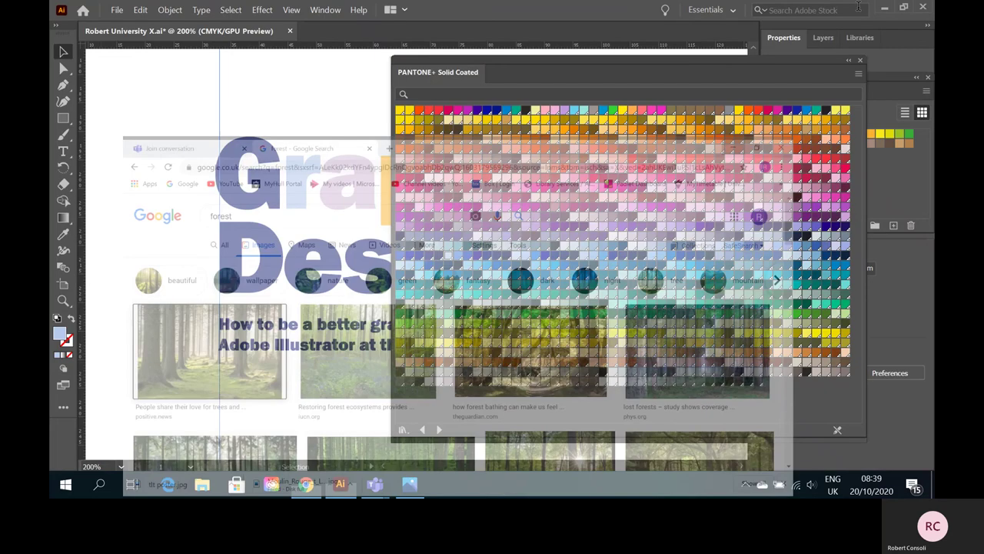
left_click(116, 10)
left_click(153, 234)
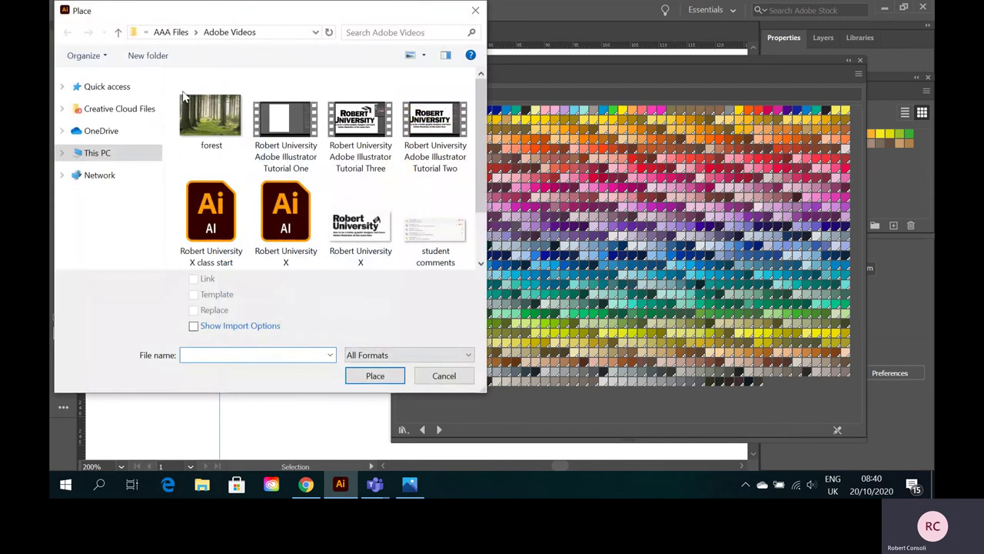
left_click(204, 116)
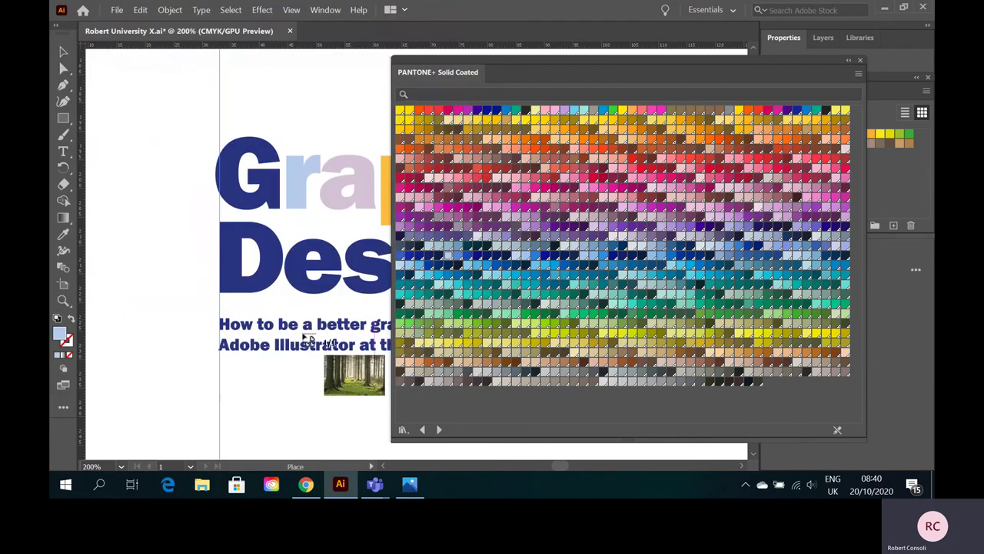
left_click(142, 183)
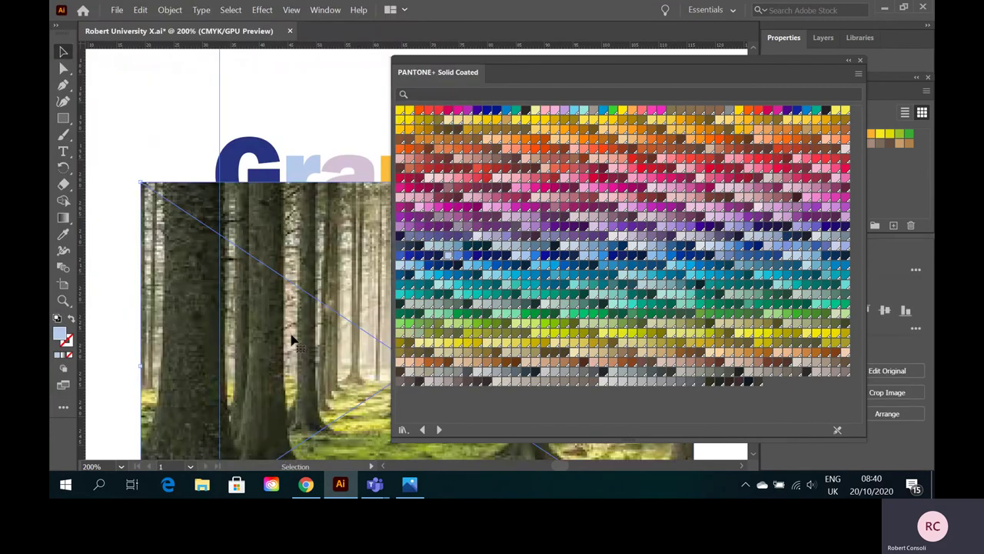
left_click_drag(285, 340, 216, 225)
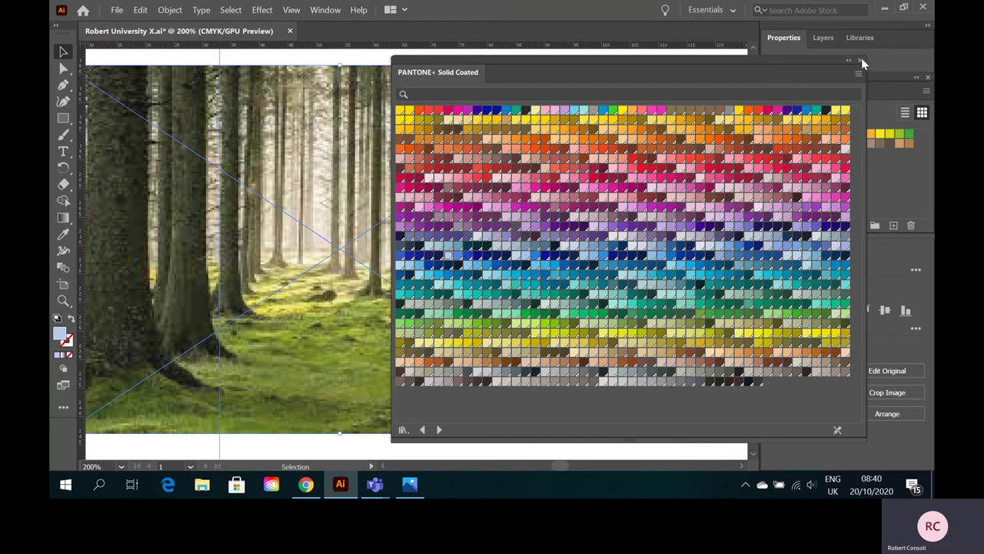
Collapse the Pantone panel and shift the forest photo slightly to the right.
left_click_drag(782, 60, 750, 188)
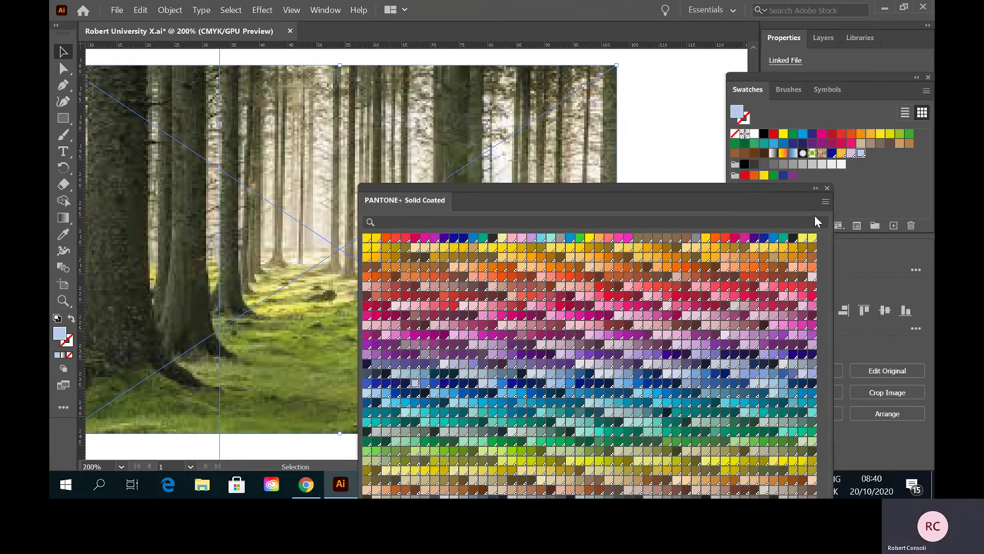
left_click(818, 191)
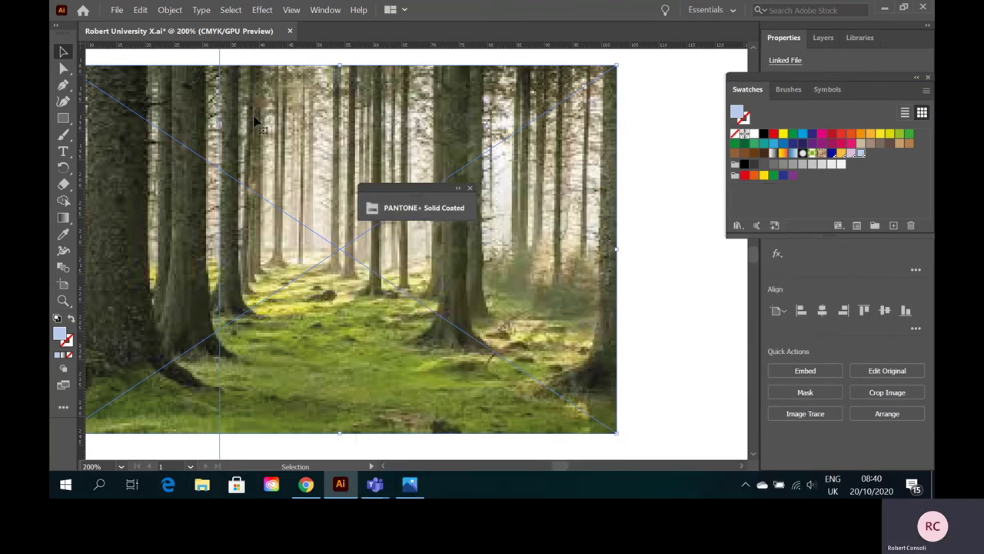
left_click_drag(256, 121, 328, 121)
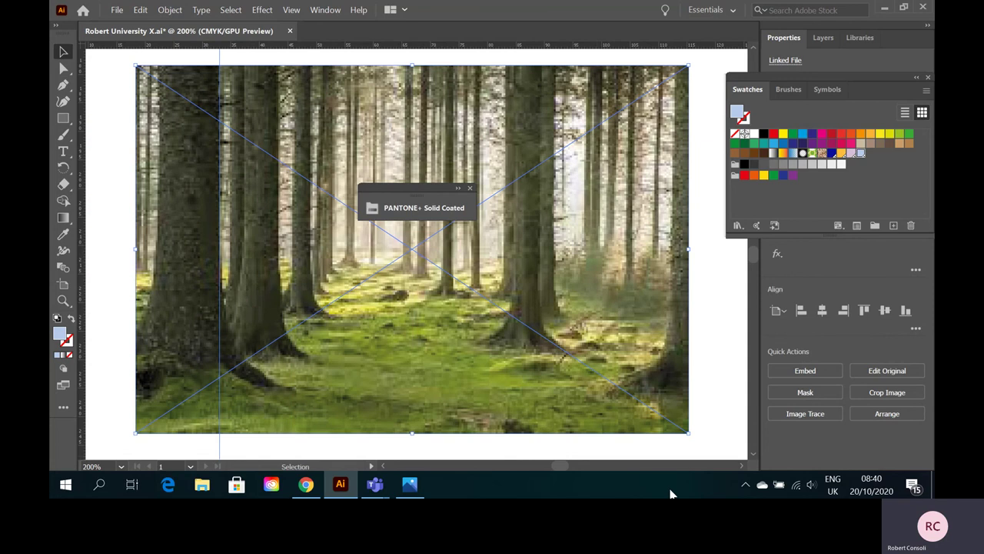
left_click(715, 355)
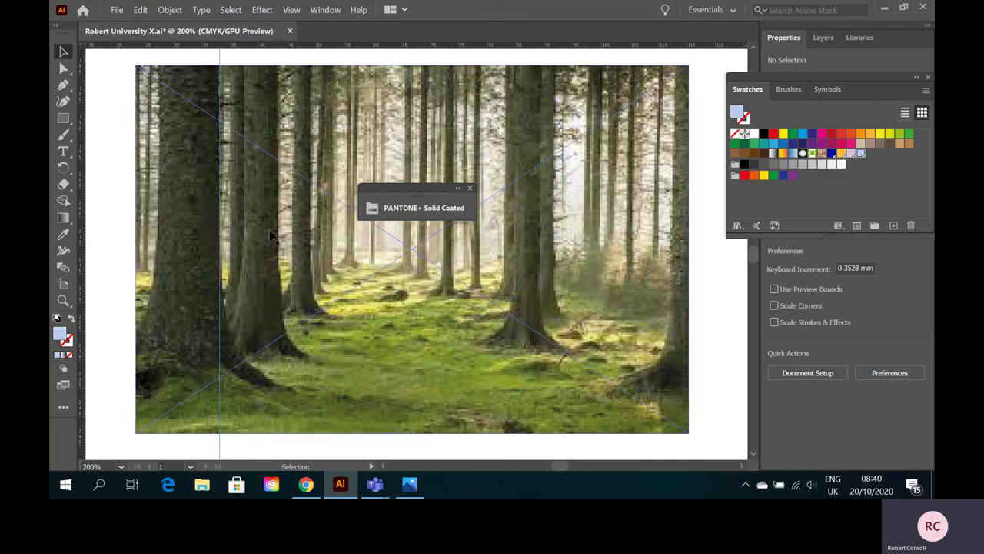
Sample the photo's grass green, then move the photo down-right to uncover the title and select G.
left_click(64, 236)
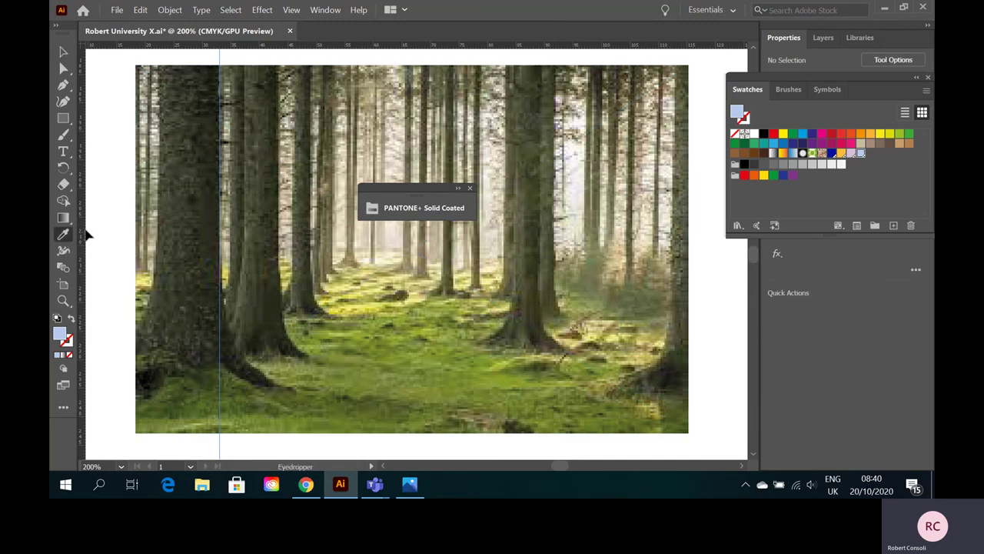
left_click(367, 329)
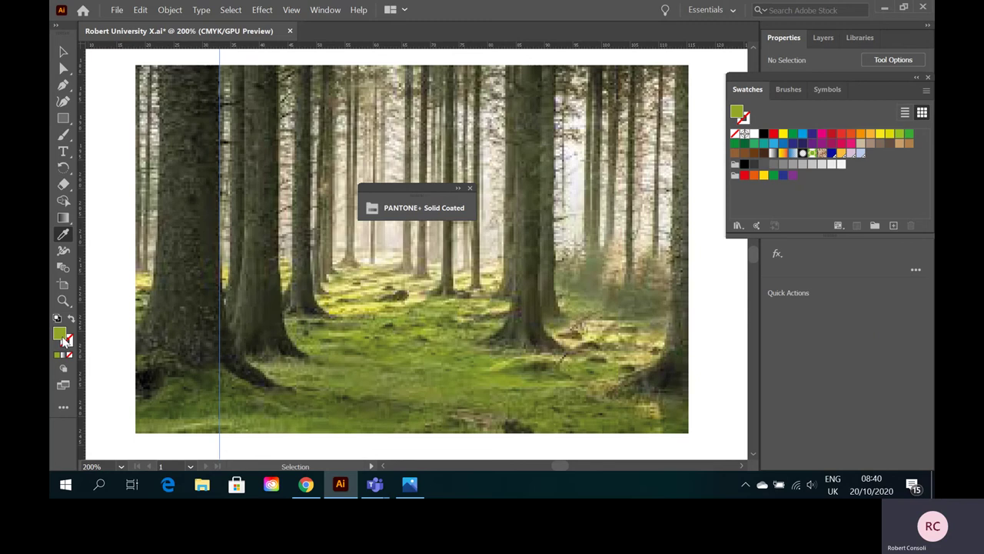
left_click(378, 278, "ctrl")
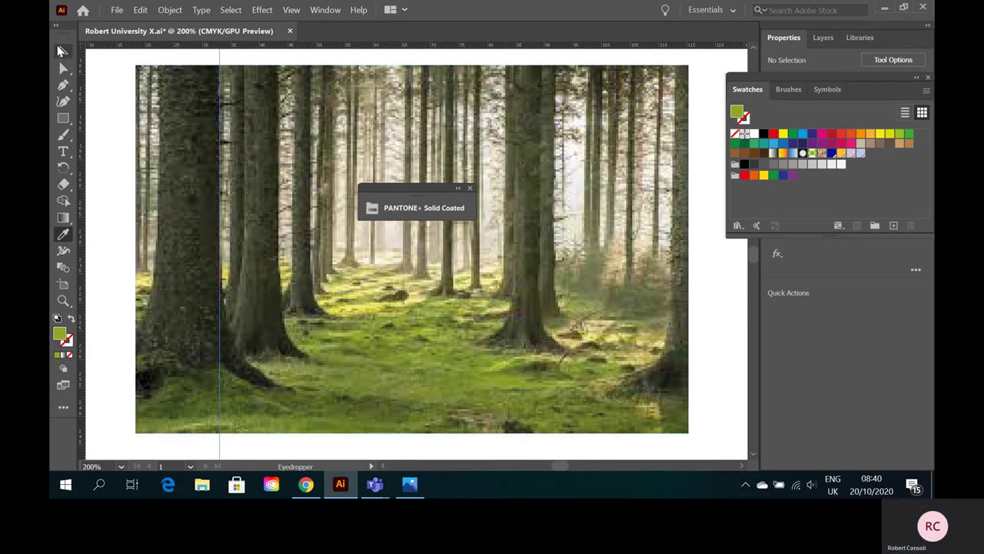
left_click(63, 51)
left_click_drag(299, 108, 575, 323)
left_click(253, 209)
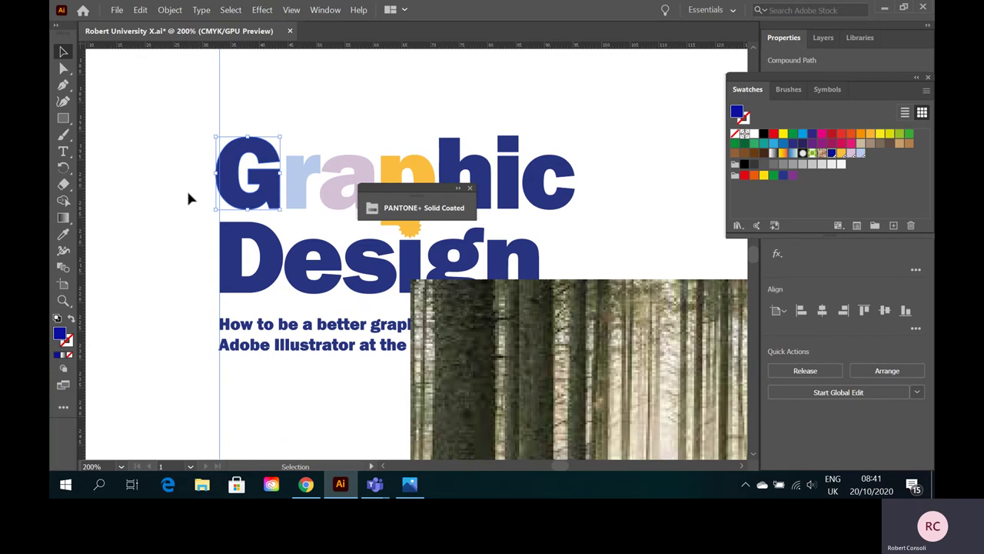
Sample a green from the forest photo and save it as a new swatch.
mouse_move(558, 331)
left_mouse_down()
mouse_move(499, 276)
mouse_move(410, 132)
mouse_move(391, 121)
left_mouse_up()
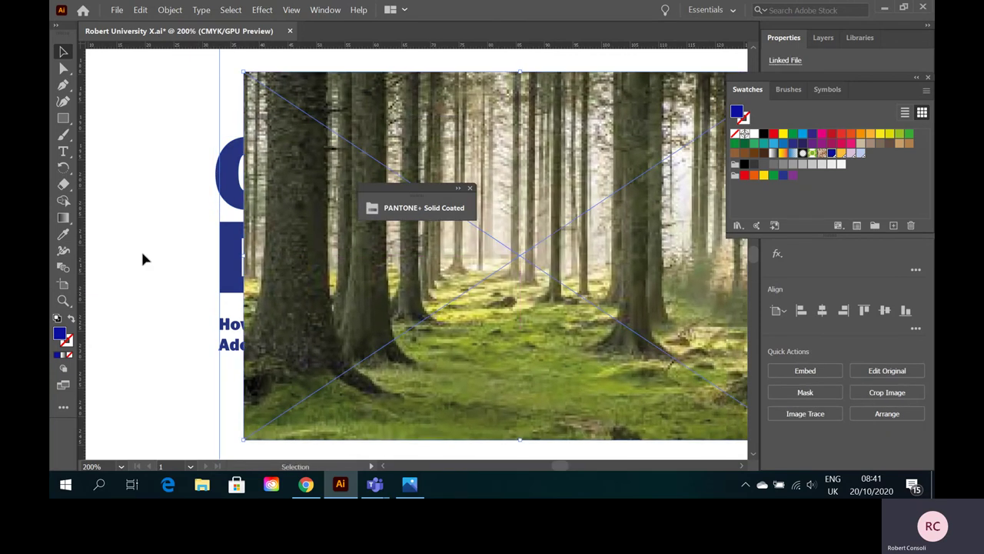
left_click(67, 136)
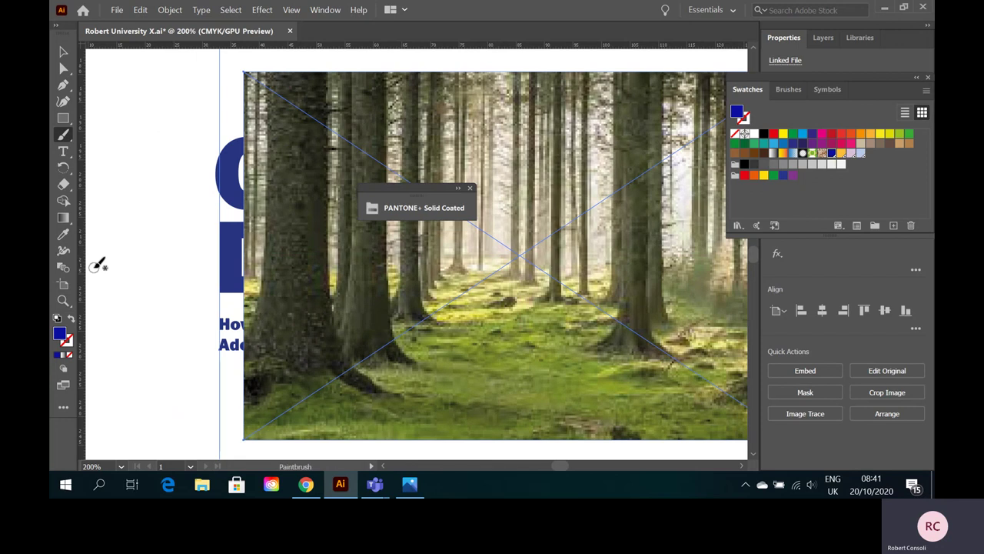
left_click(63, 234)
left_click(478, 362)
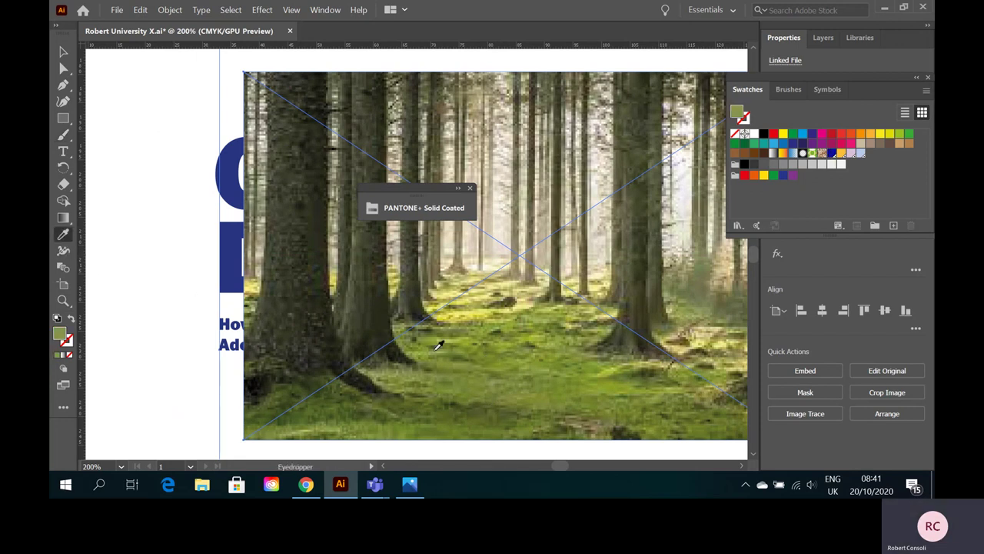
left_click(64, 53)
left_click_drag(538, 121, 471, 408)
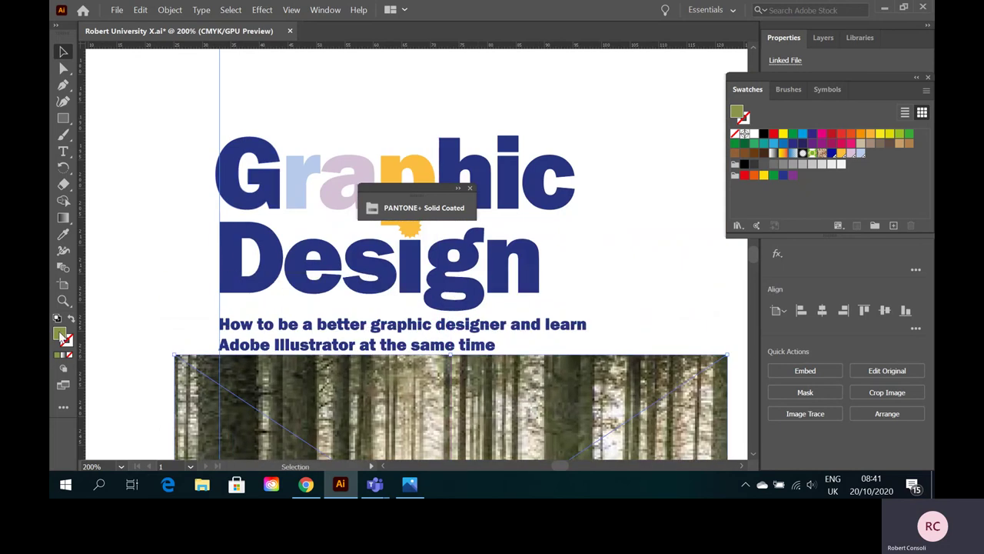
mouse_move(61, 333)
left_mouse_down()
mouse_move(168, 329)
mouse_move(855, 208)
mouse_move(881, 179)
left_mouse_up()
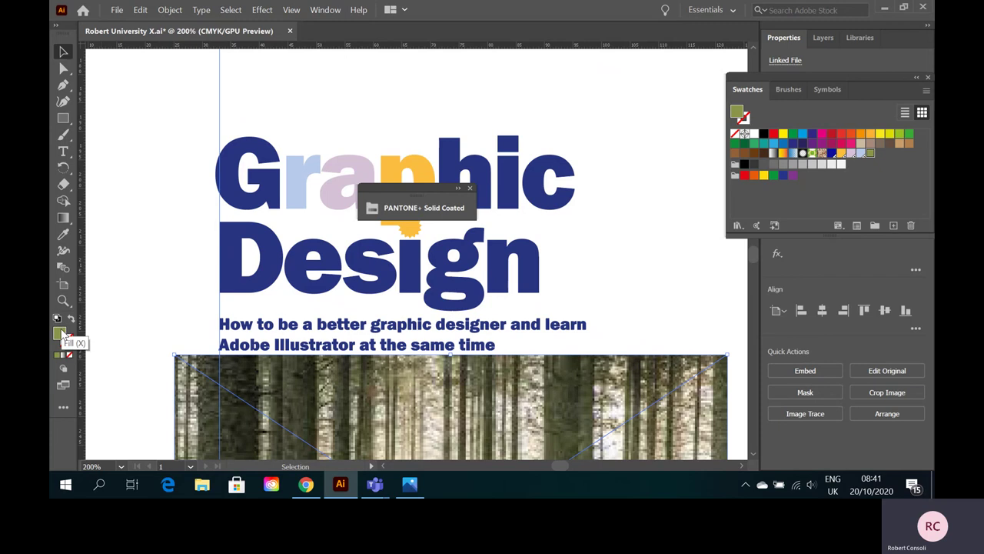
Apply the saved green swatch to the letter G and move the photo back over the title.
left_click(265, 184)
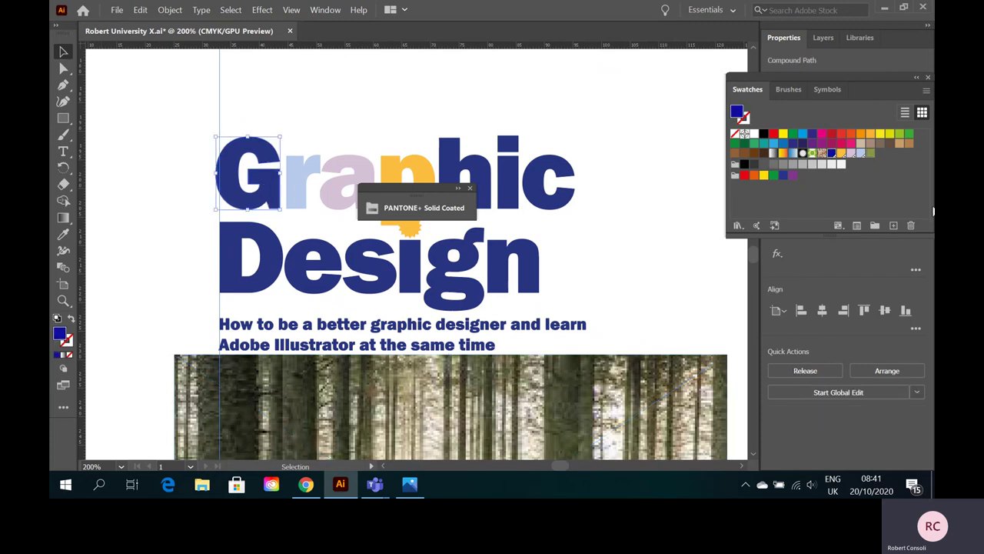
left_click(870, 153)
left_click(639, 136)
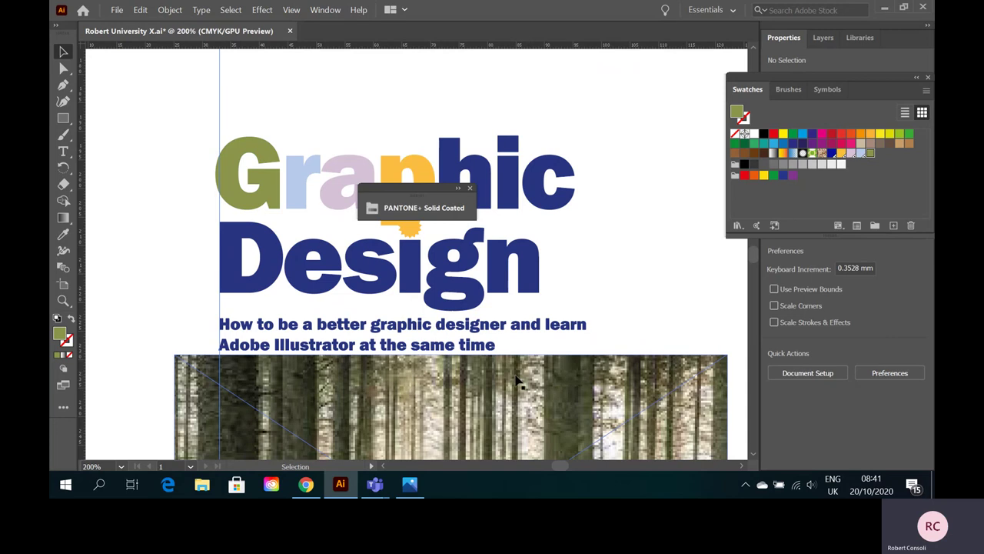
left_click_drag(522, 387, 515, 89)
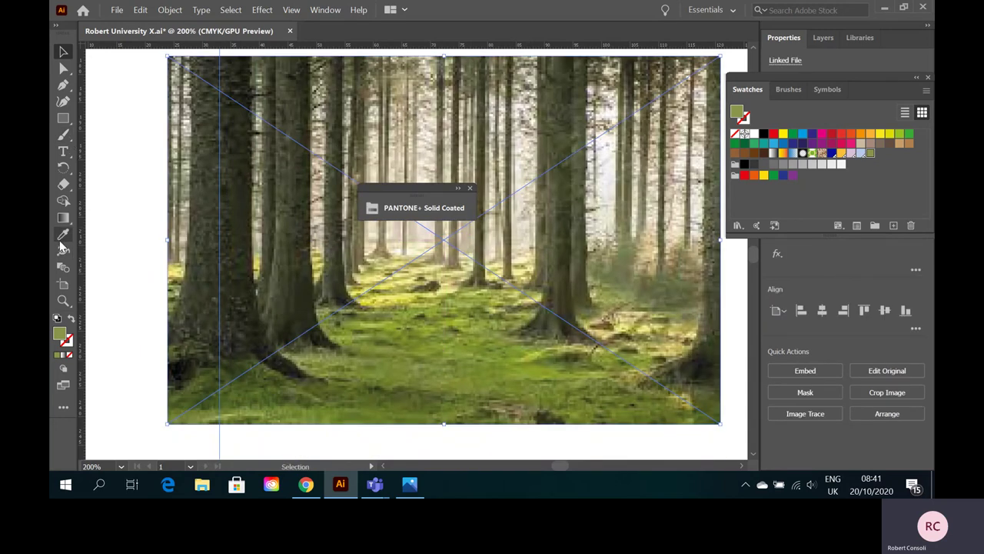
Sample a tree trunk's dark brown with the Eyedropper and save it as a new swatch.
left_click(64, 235)
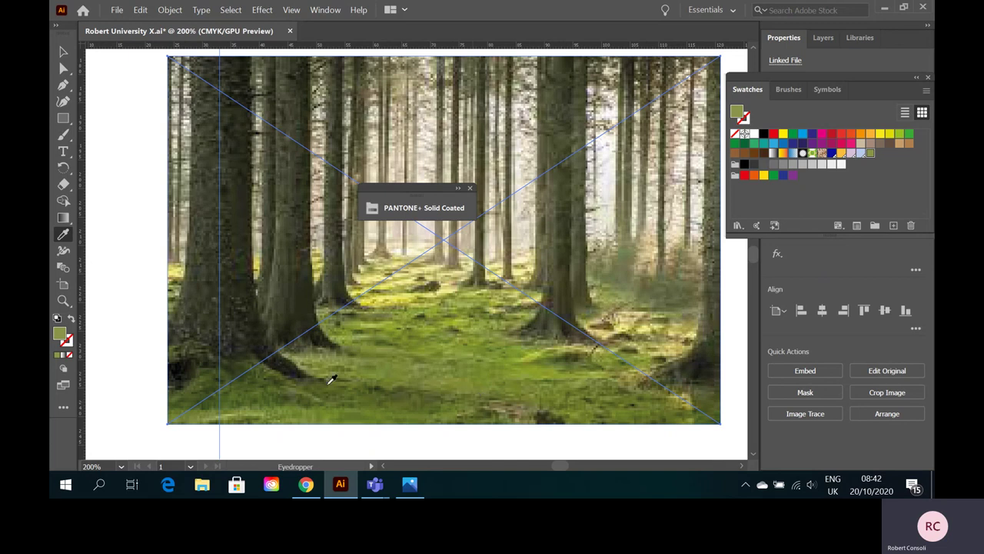
left_click(213, 253)
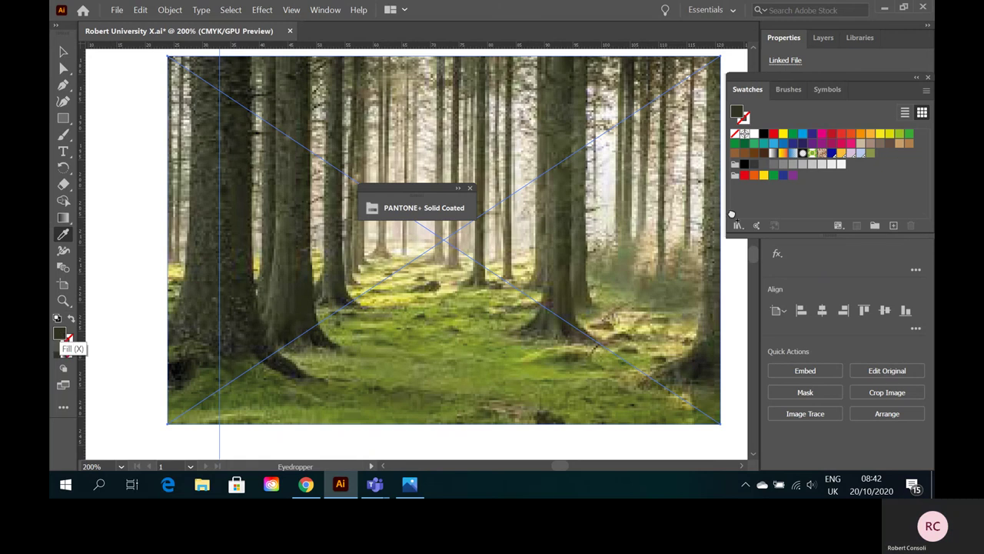
left_click_drag(731, 213, 889, 163)
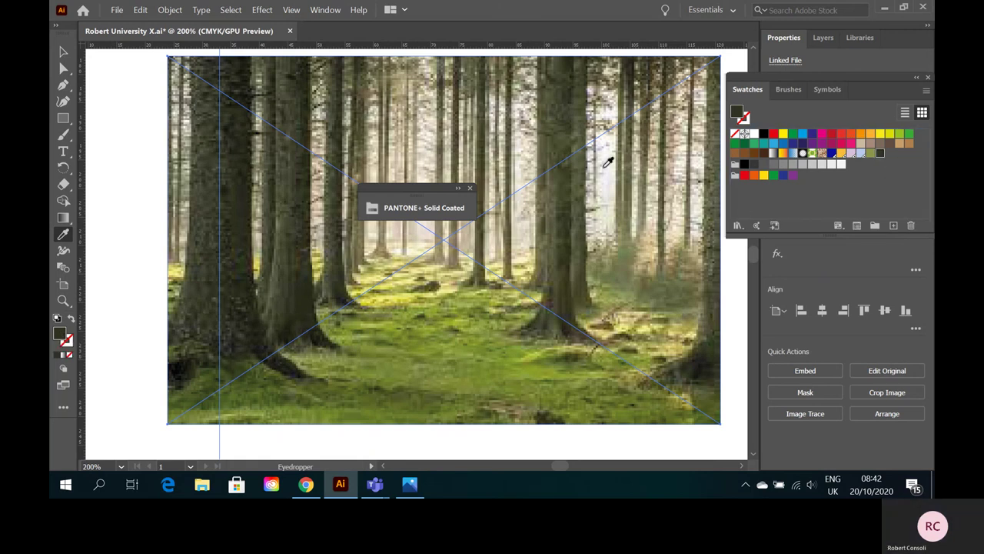
Move the photo down to uncover the title and colour the letter h dark brown.
key("v")
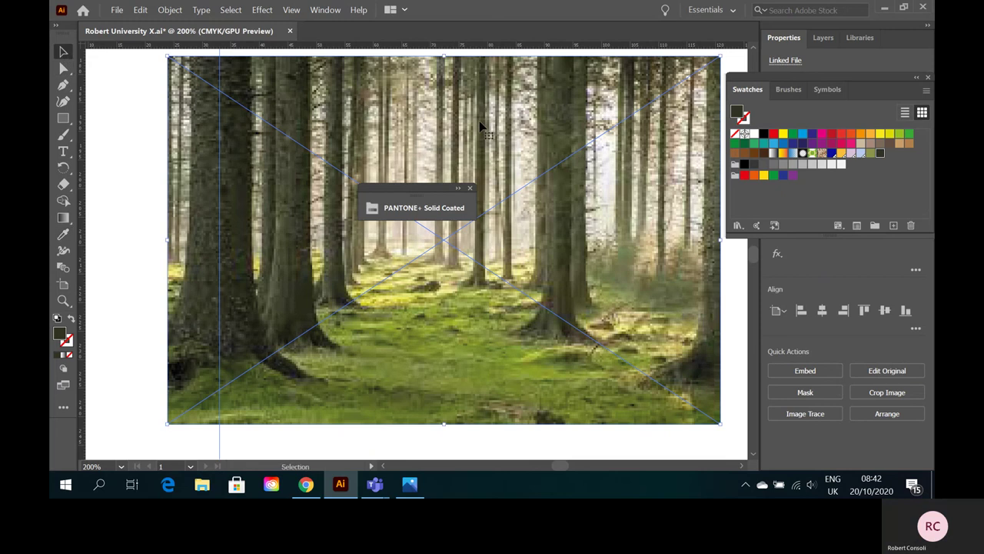
left_click_drag(521, 125, 457, 379)
left_click(464, 168)
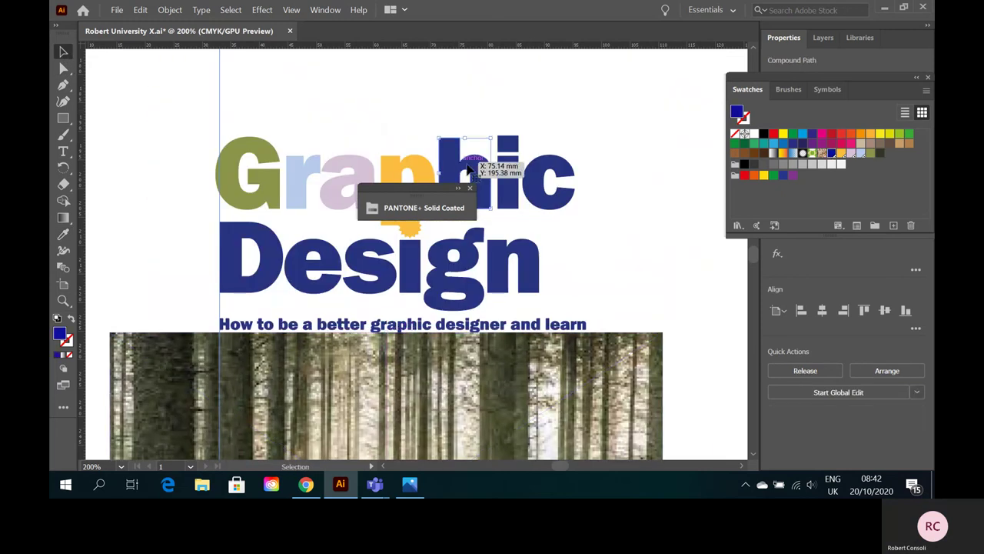
left_click(881, 153)
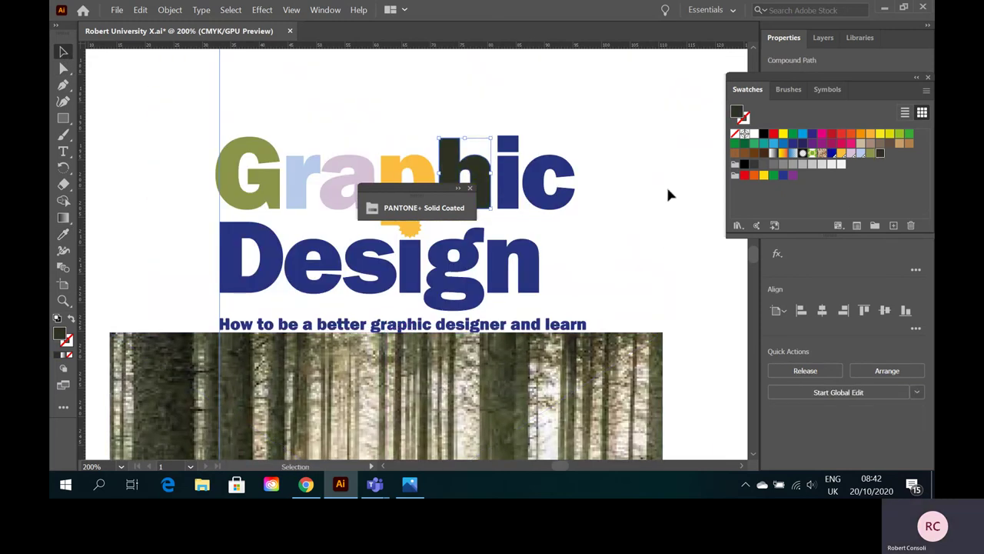
left_click(667, 193)
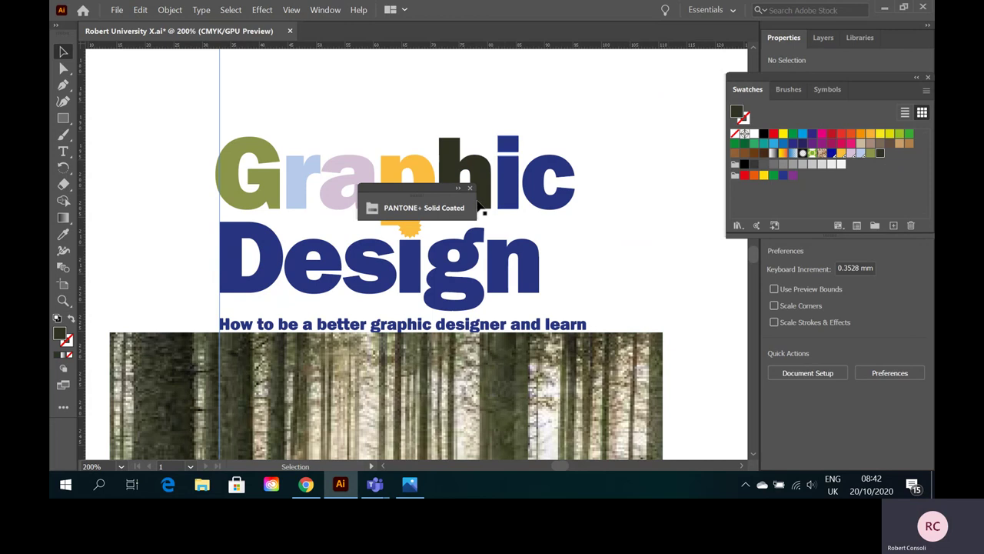
Move the Pantone swatch library aside, then bring up Teams and its More actions menu.
left_click_drag(425, 190, 708, 252)
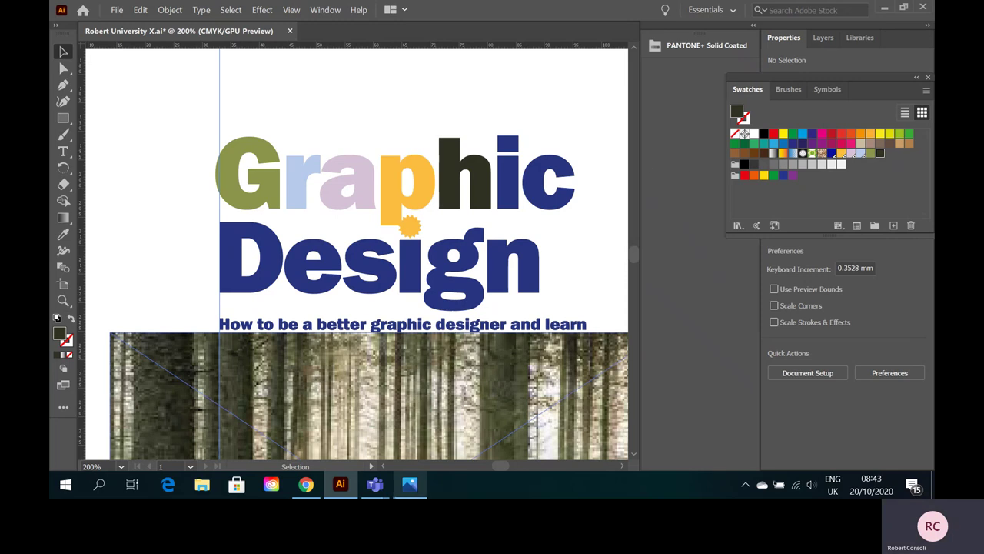
mouse_move(385, 496)
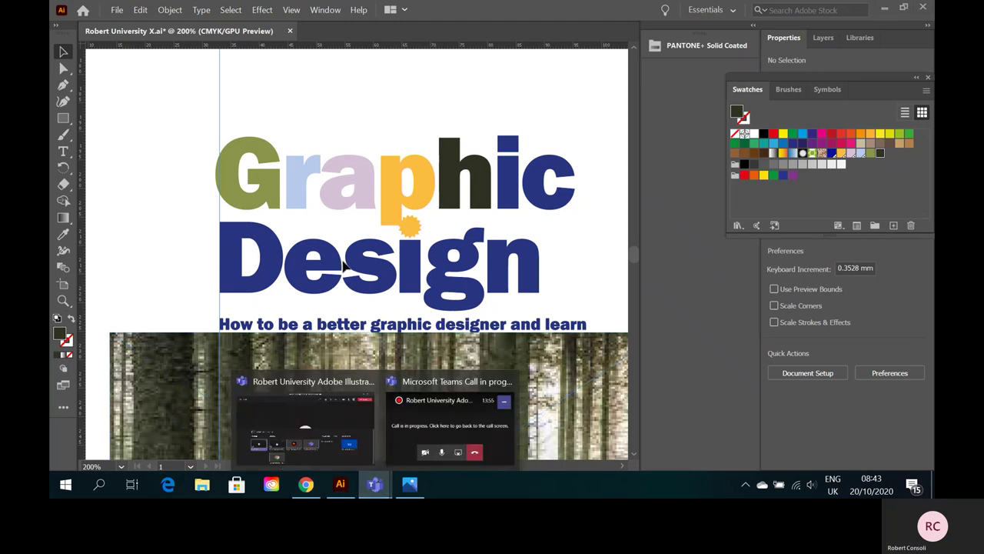
left_click(325, 396)
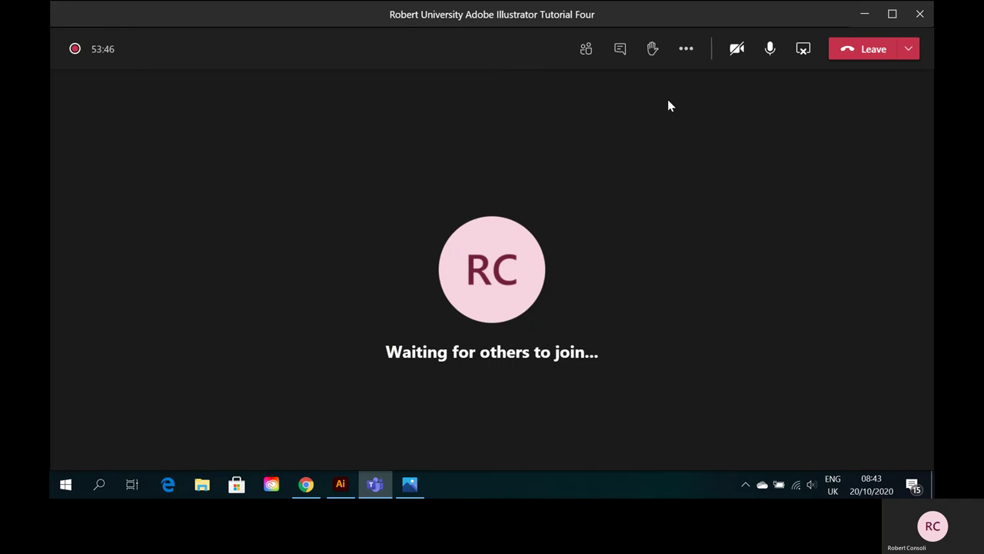
left_click(691, 53)
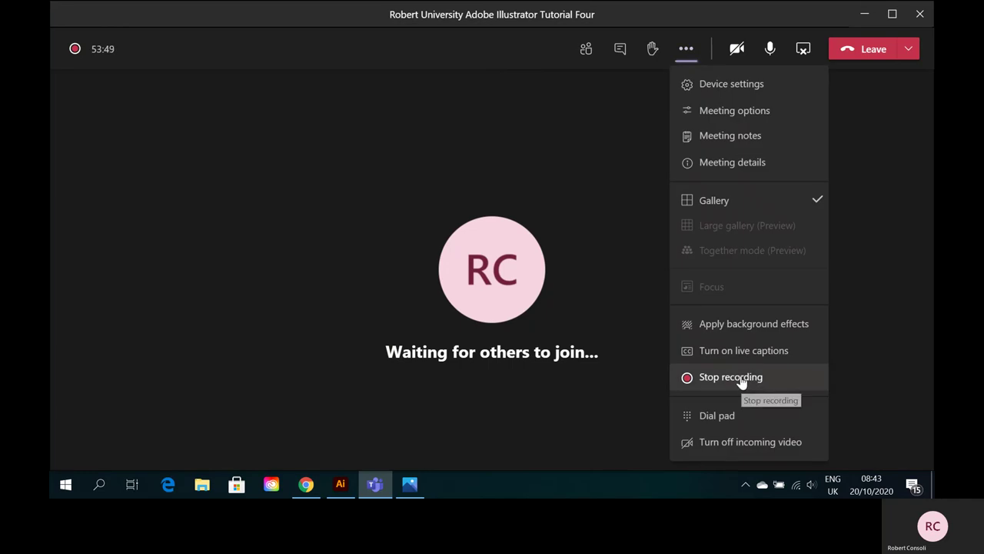